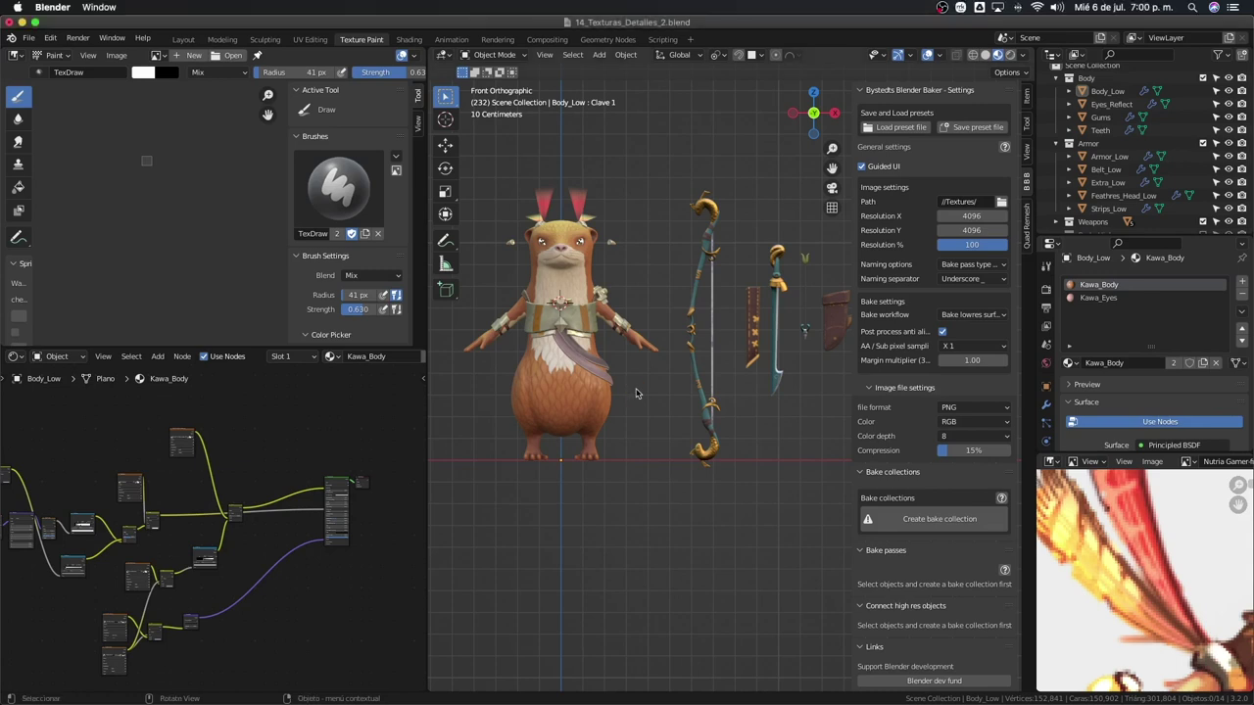
- Zoom in on the otter and its node tree, then bring up the desktop window overview
scroll(636, 393, "up", 1)
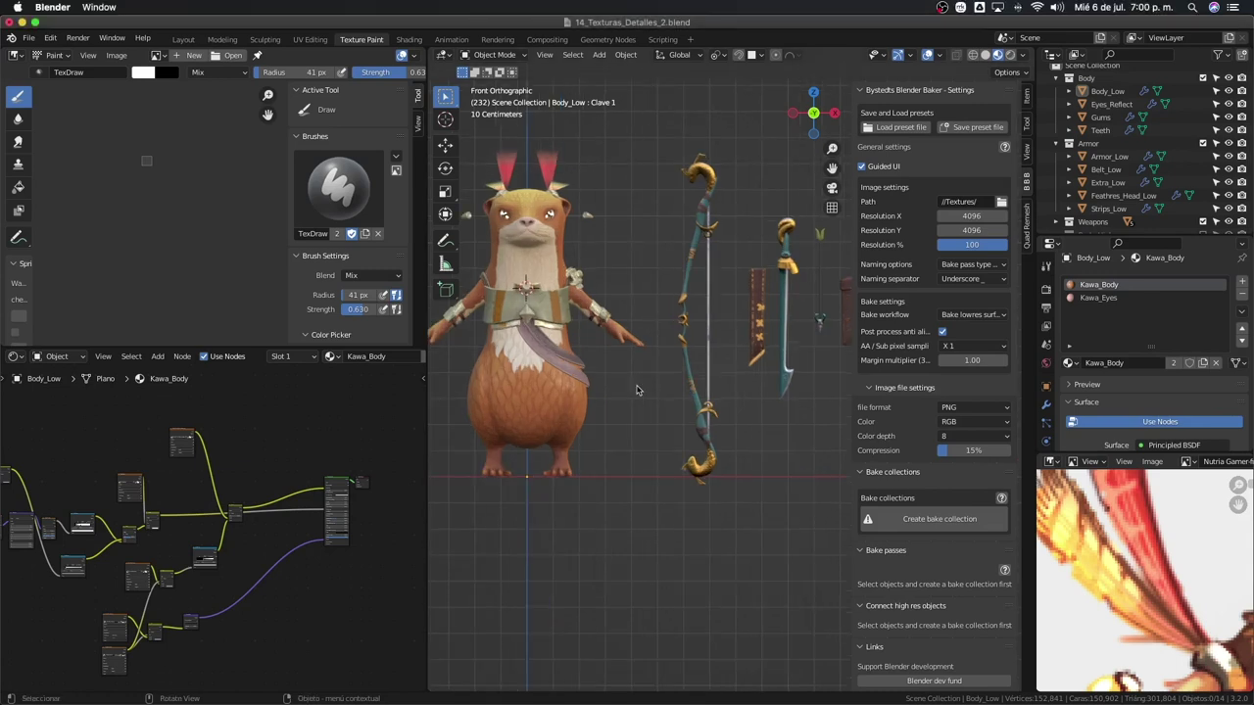
scroll(636, 389, "up", 1)
scroll(671, 402, "up", 1)
scroll(711, 415, "up", 1)
scroll(752, 429, "up", 1)
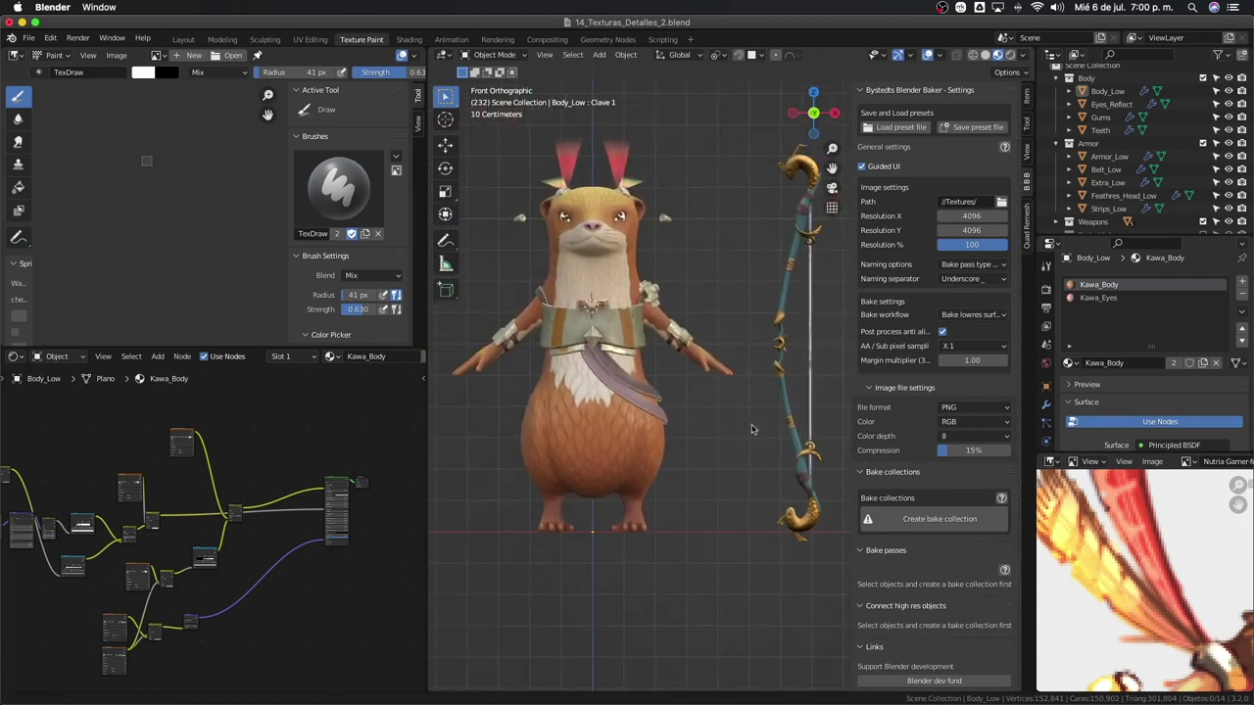
scroll(752, 429, "up", 1)
scroll(749, 446, "up", 1)
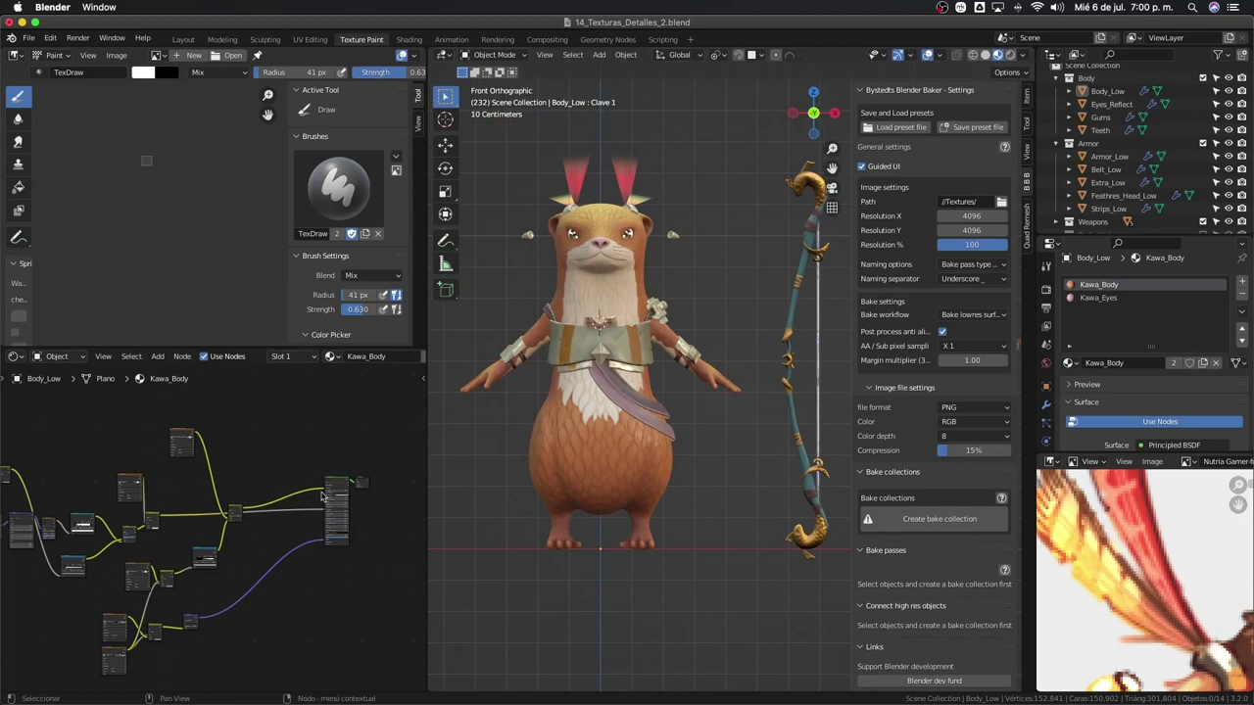
scroll(313, 504, "up", 1)
scroll(305, 512, "left", 4)
scroll(235, 466, "down", 2)
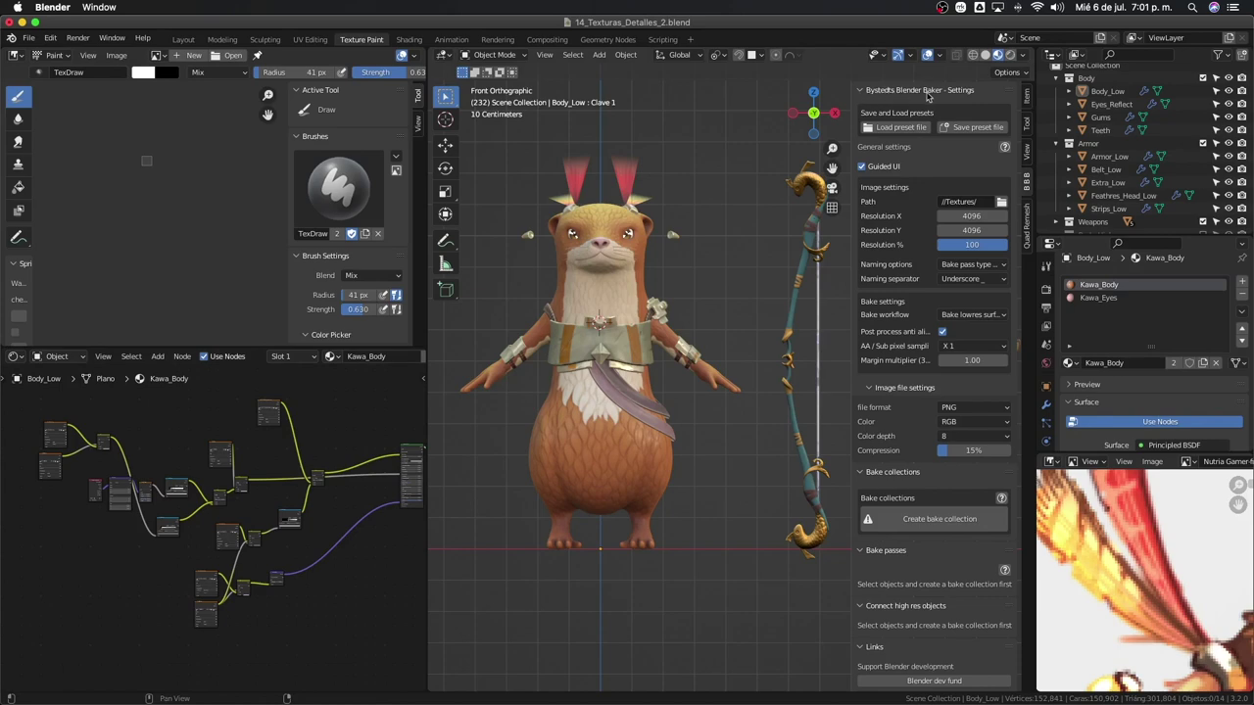
key("ctrl+Up")
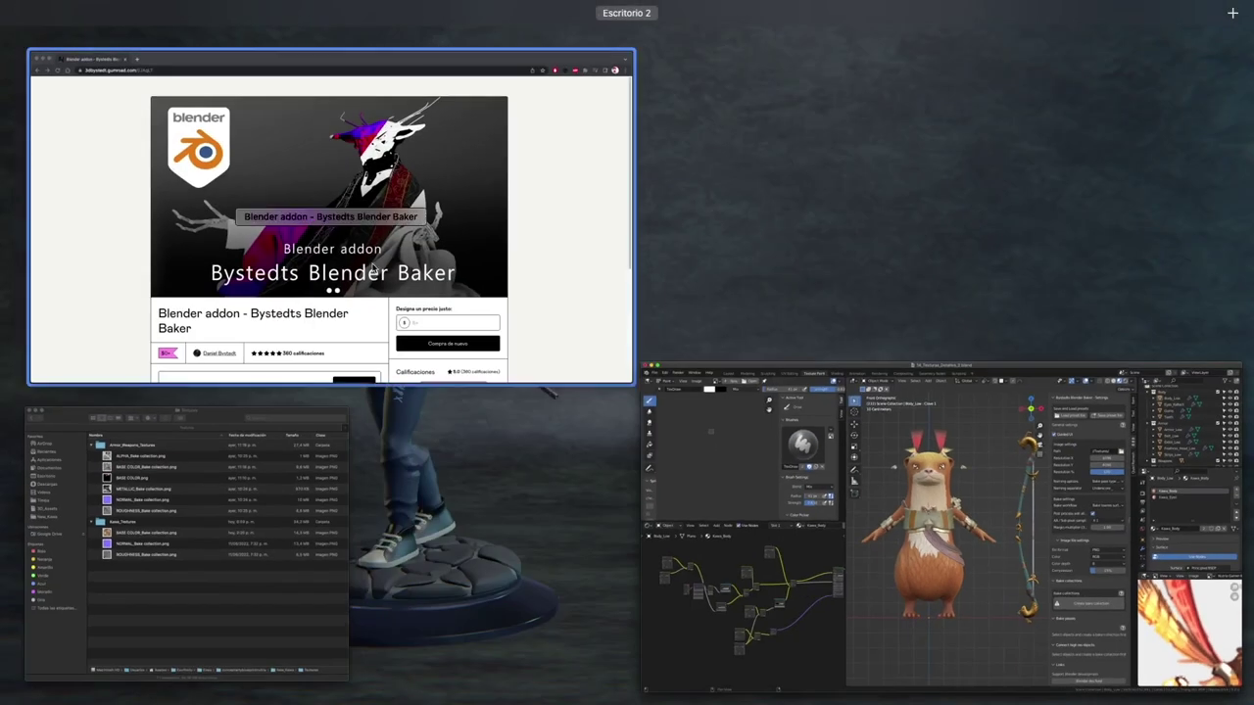
- Bring the Bystedts Blender Baker Gumroad page forward and scroll down to its price field
left_click(549, 196)
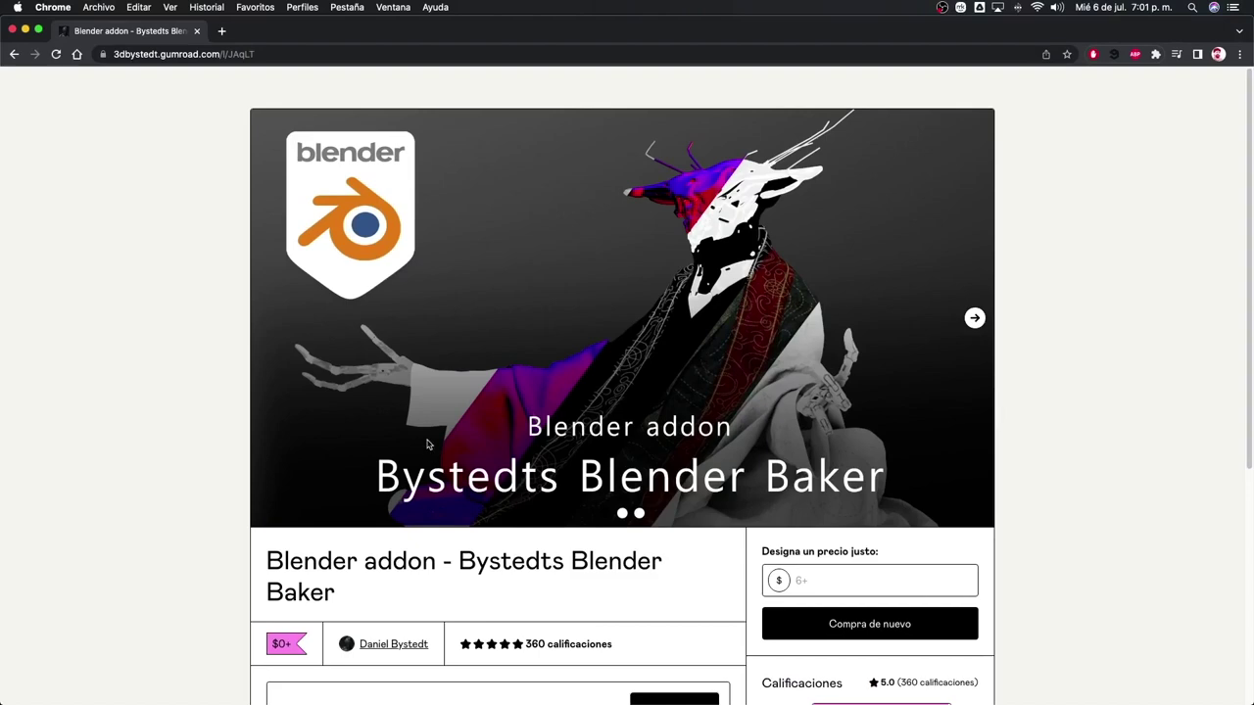
scroll(431, 446, "down", 2)
scroll(431, 443, "down", 2)
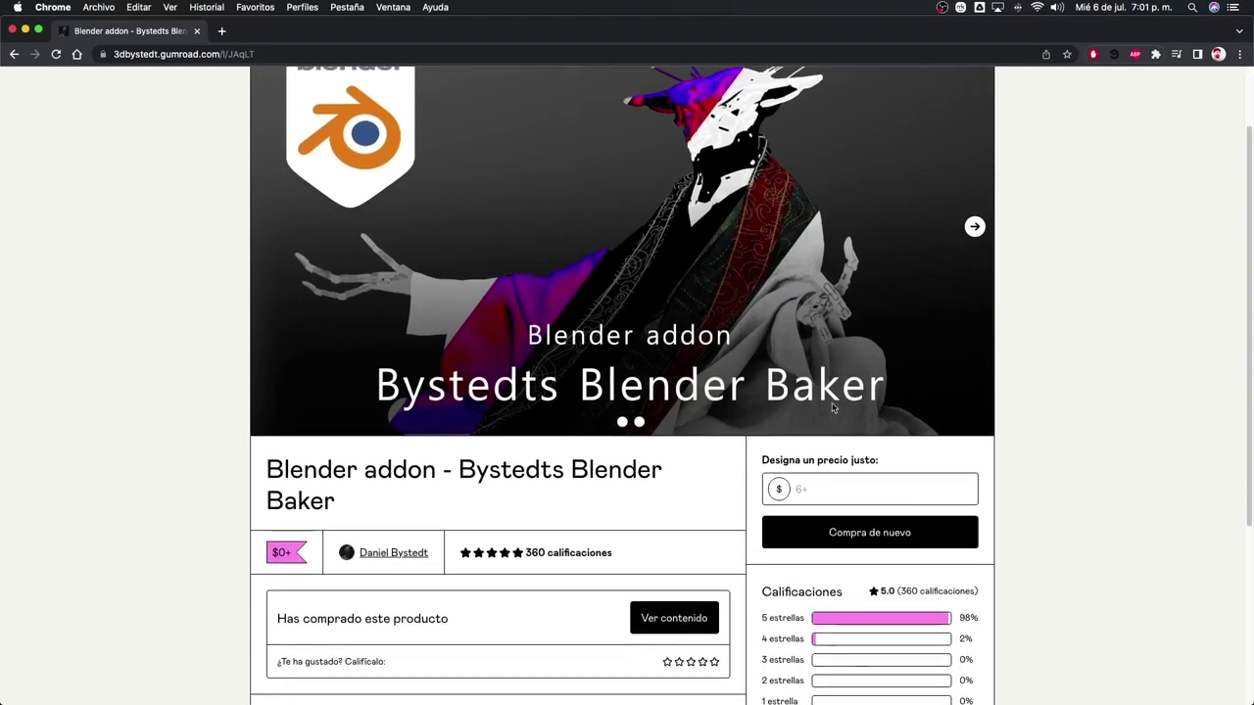
scroll(398, 487, "down", 3)
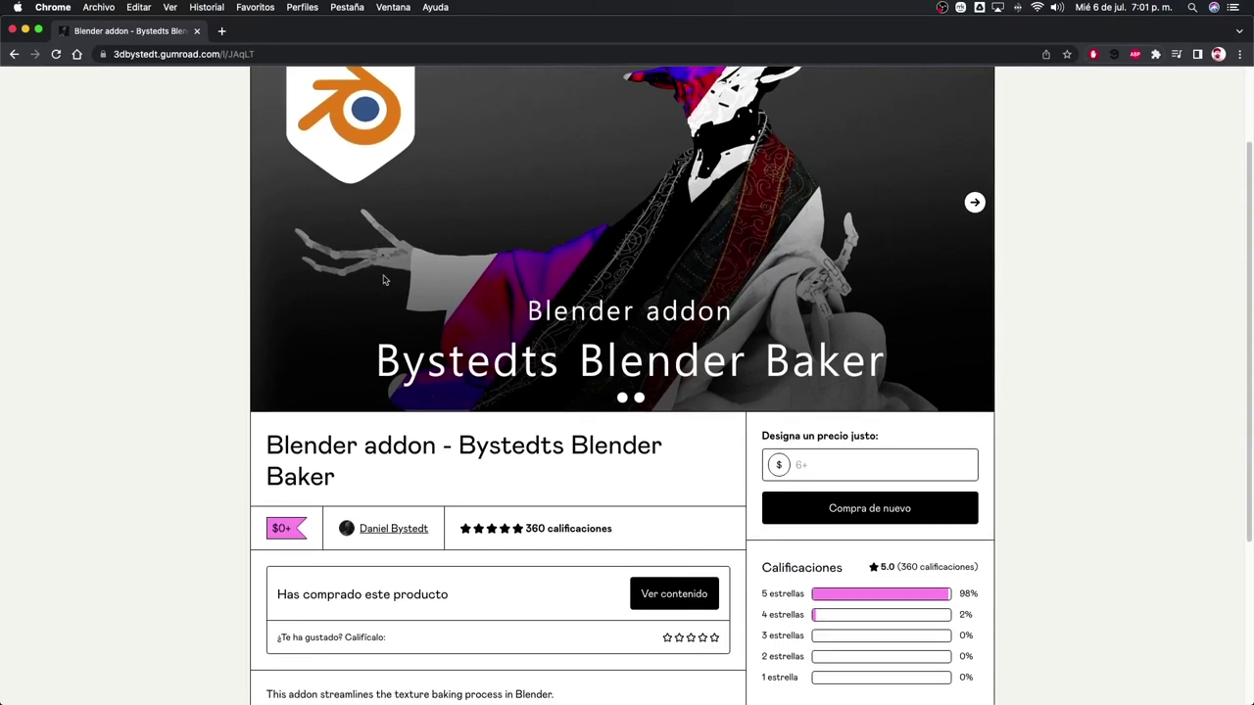
scroll(397, 487, "down", 3)
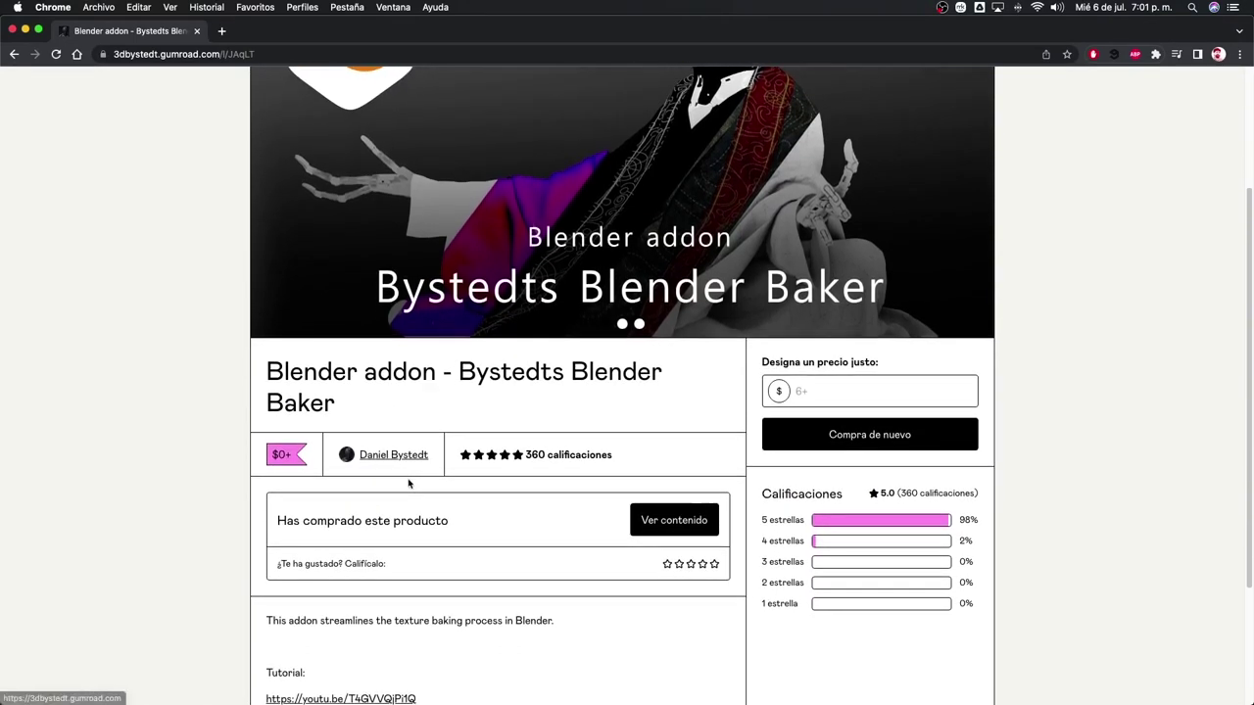
- Enter 10 as the fair price, then return toward Blender through the window overview
left_click(829, 390)
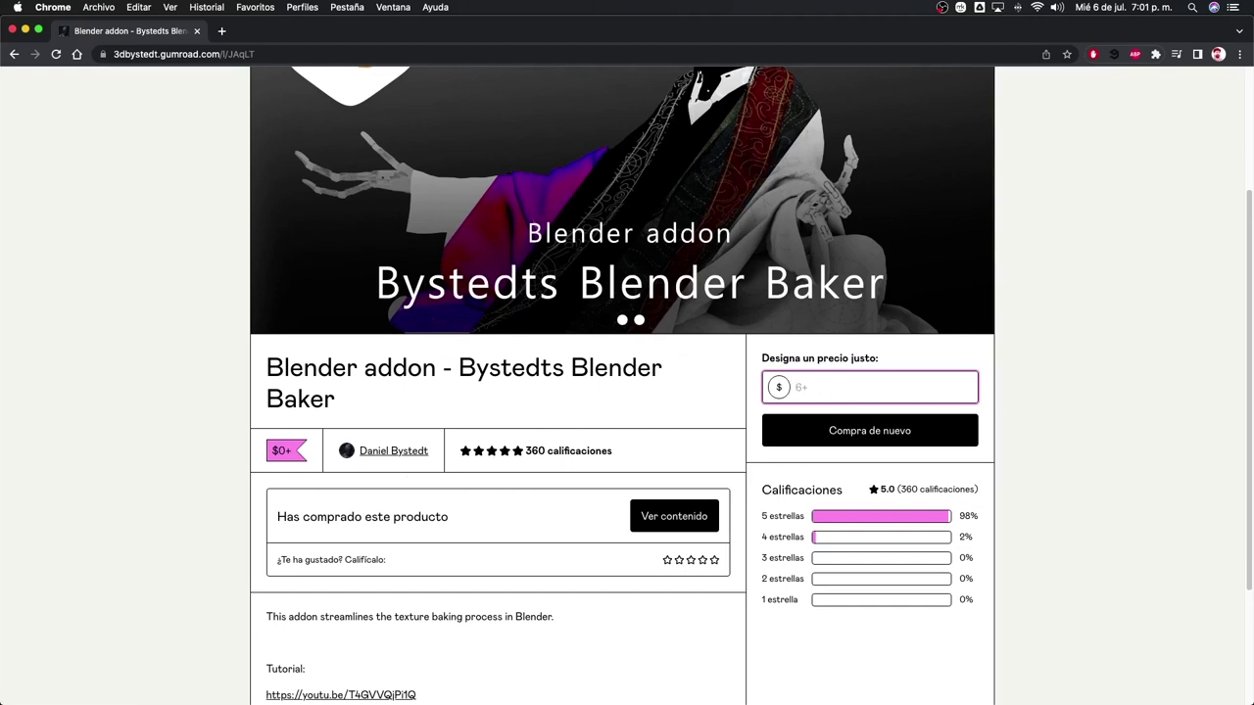
type("10")
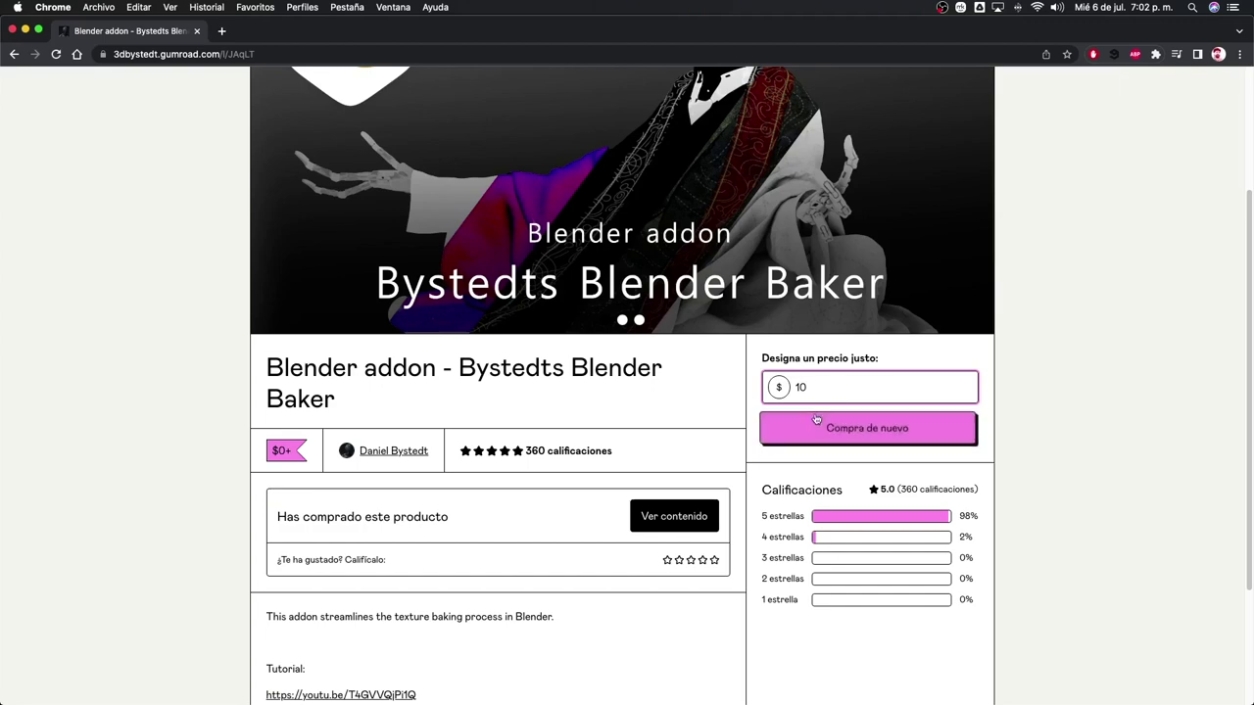
scroll(816, 420, "up", 3)
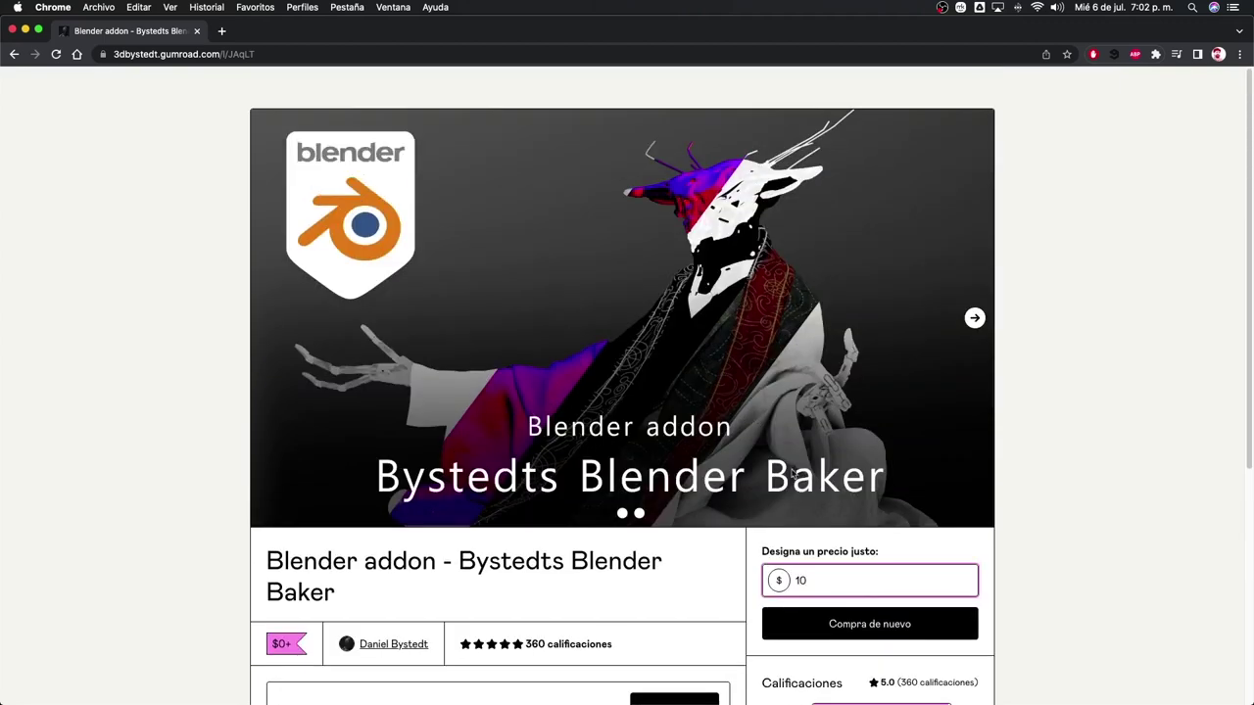
scroll(852, 618, "down", 2)
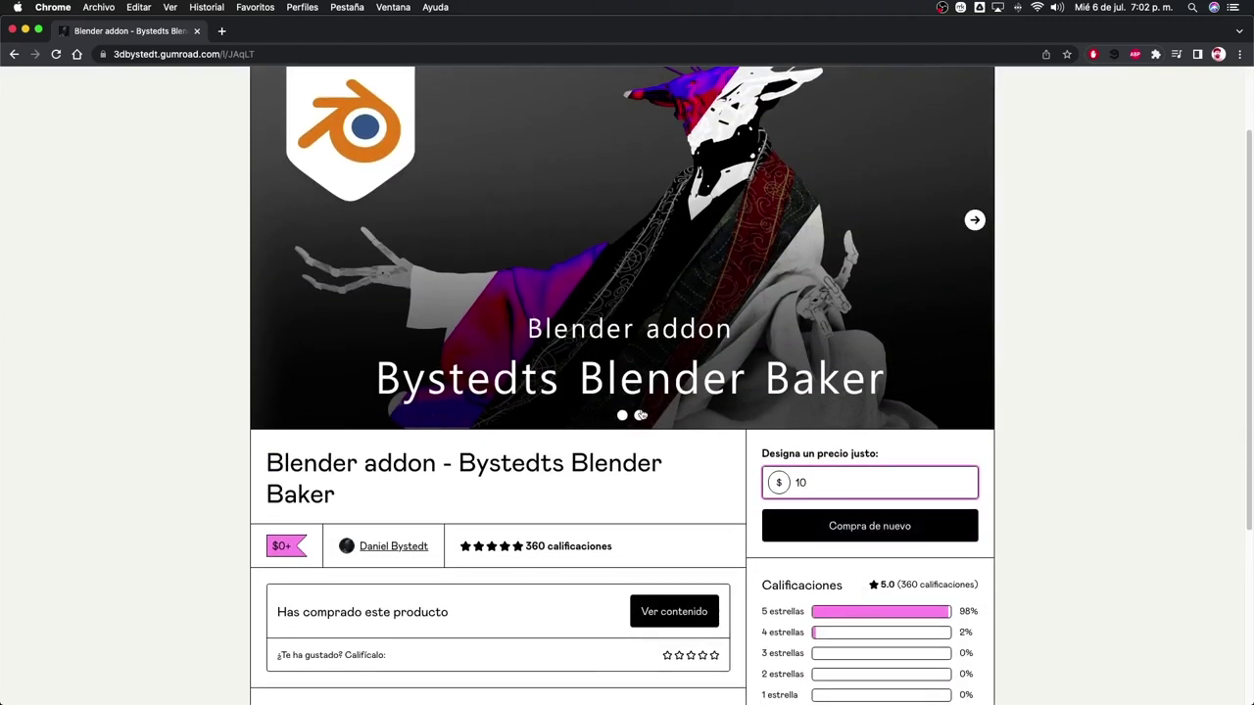
key("ctrl+Up")
- Open Preferences on Add-ons, browse the Desktop for an add-on file, then close the browser
left_click(463, 288)
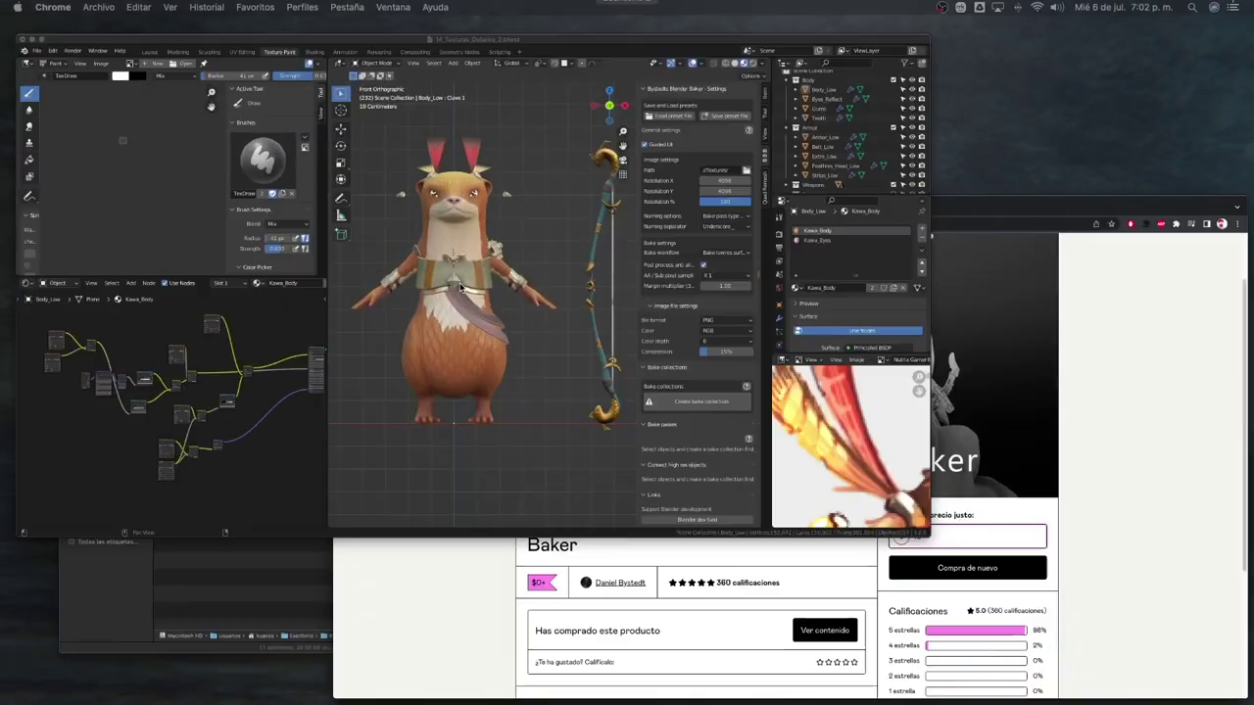
left_click(50, 37)
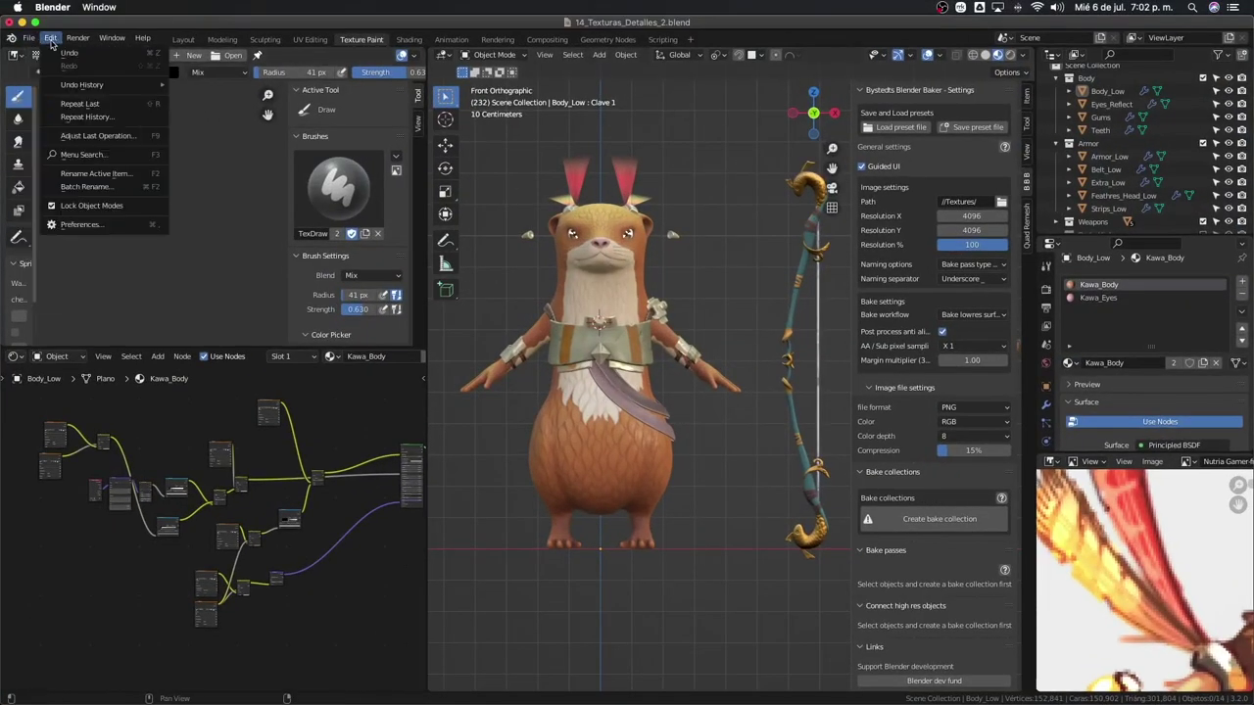
left_click(118, 225)
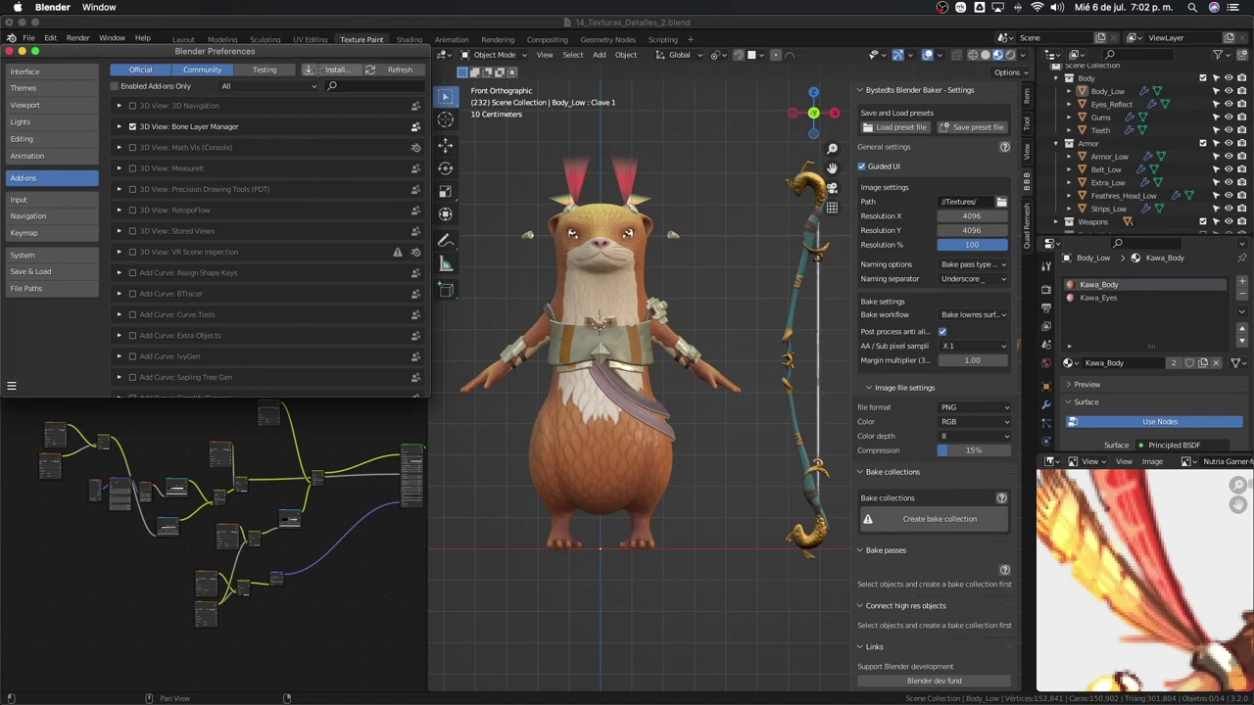
left_click(329, 70)
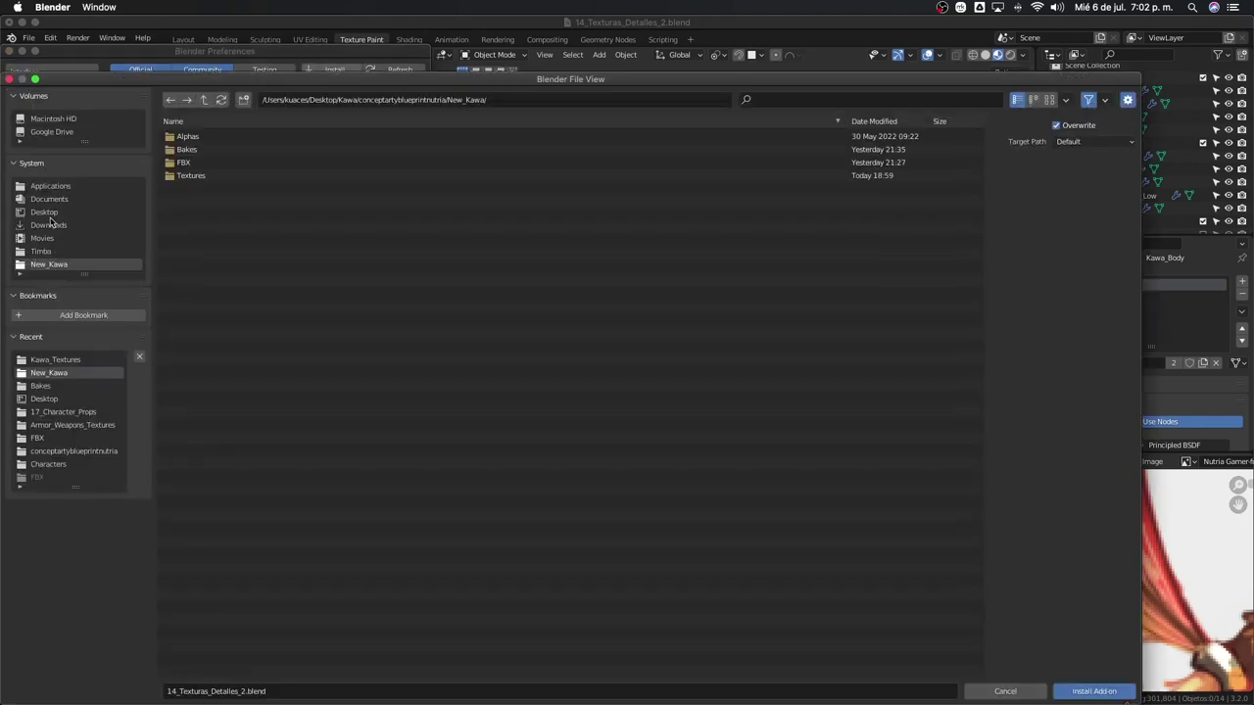
left_click(47, 213)
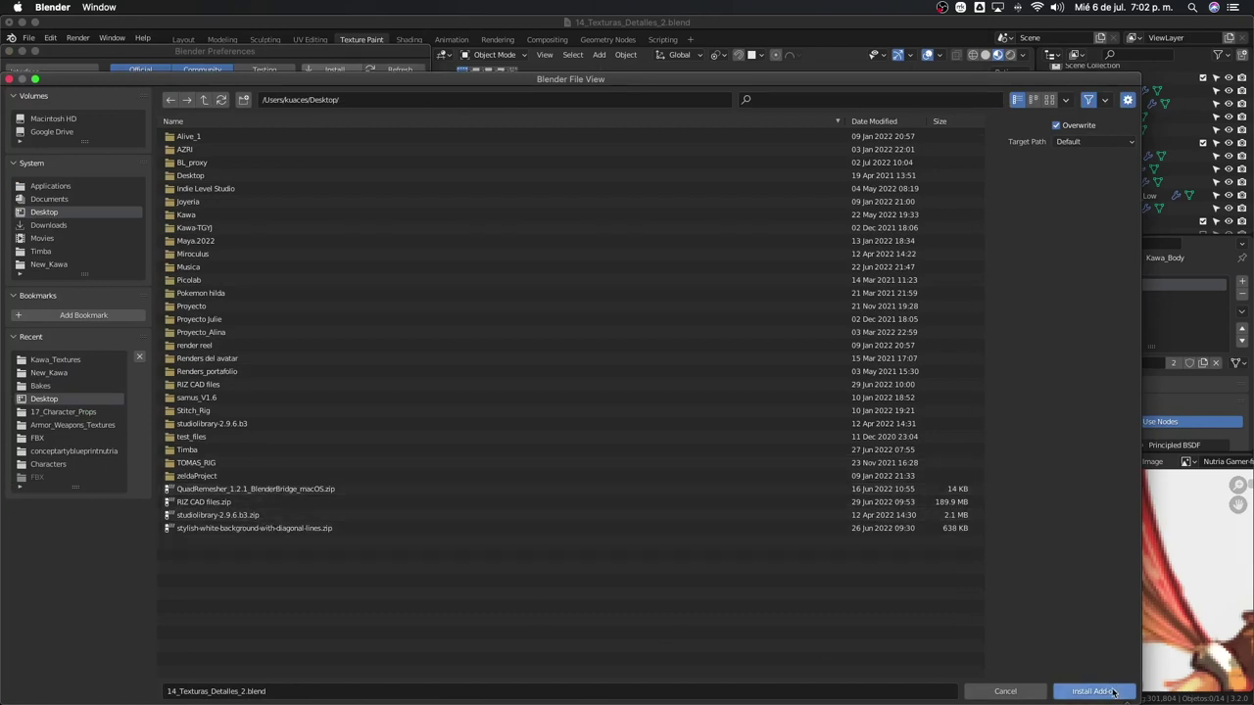
left_click(1034, 691)
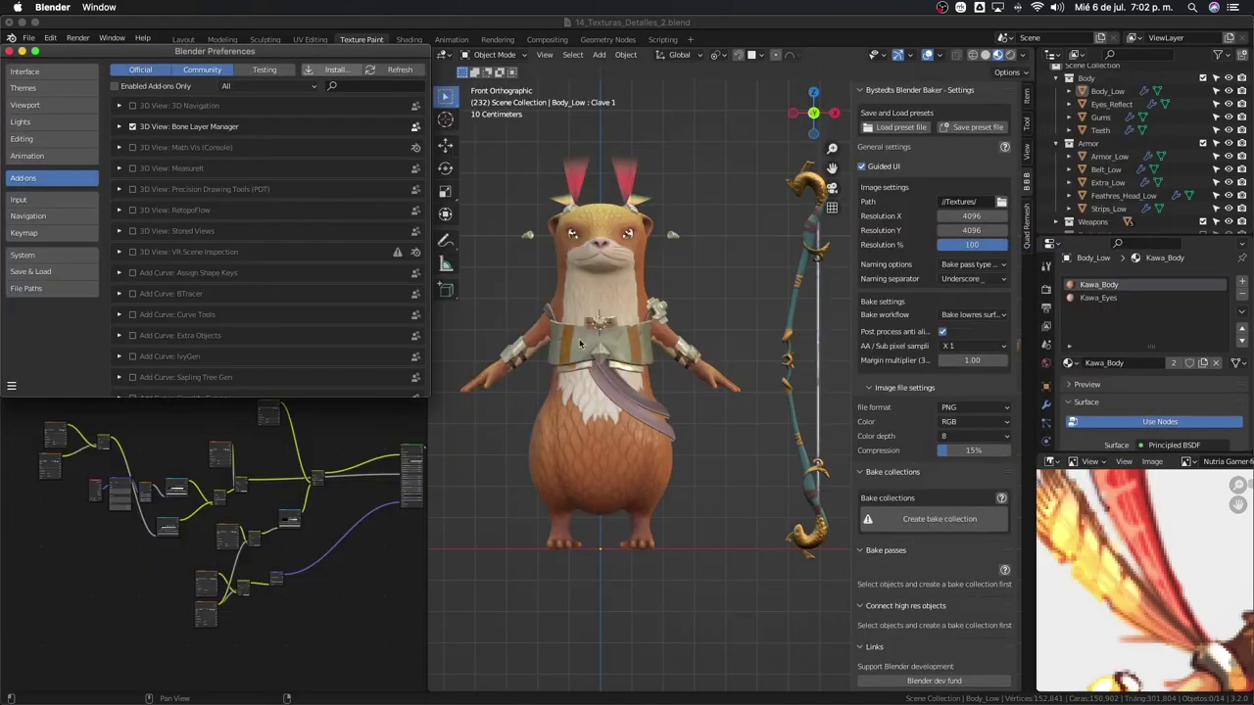
- Close Preferences and review the baker's //Textures/ output path and naming options without changing them
left_click(9, 51)
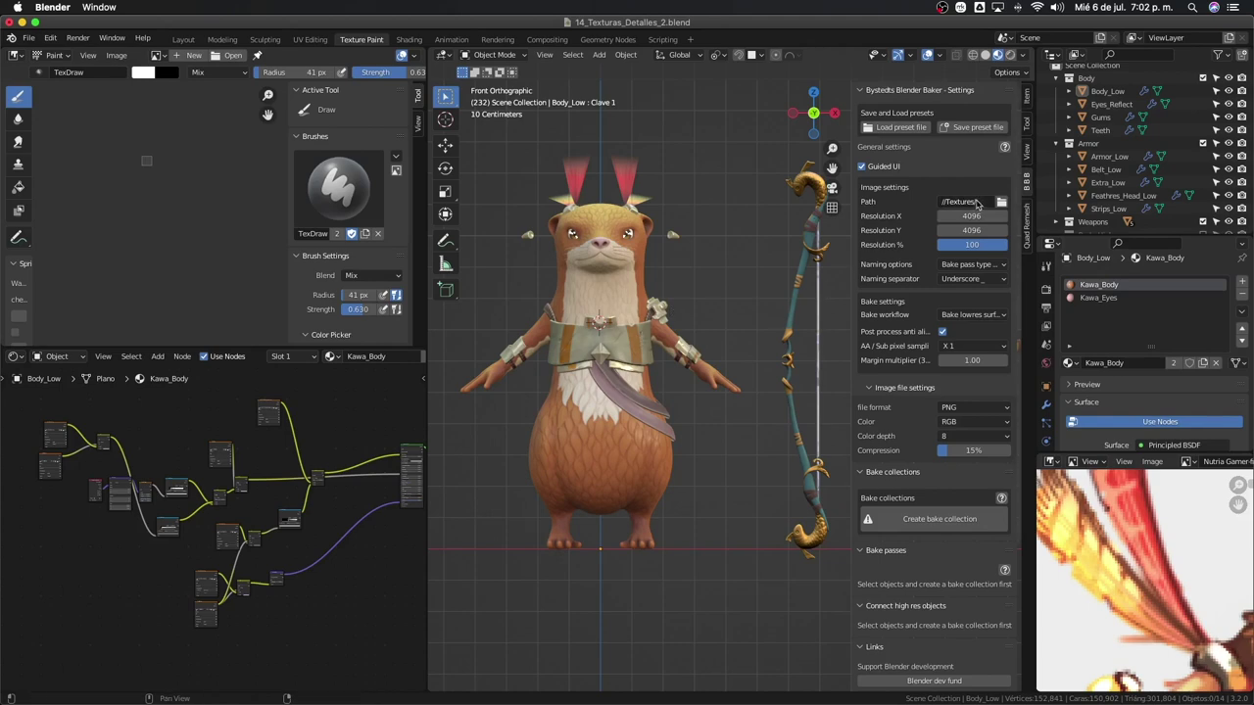
left_click(1001, 202)
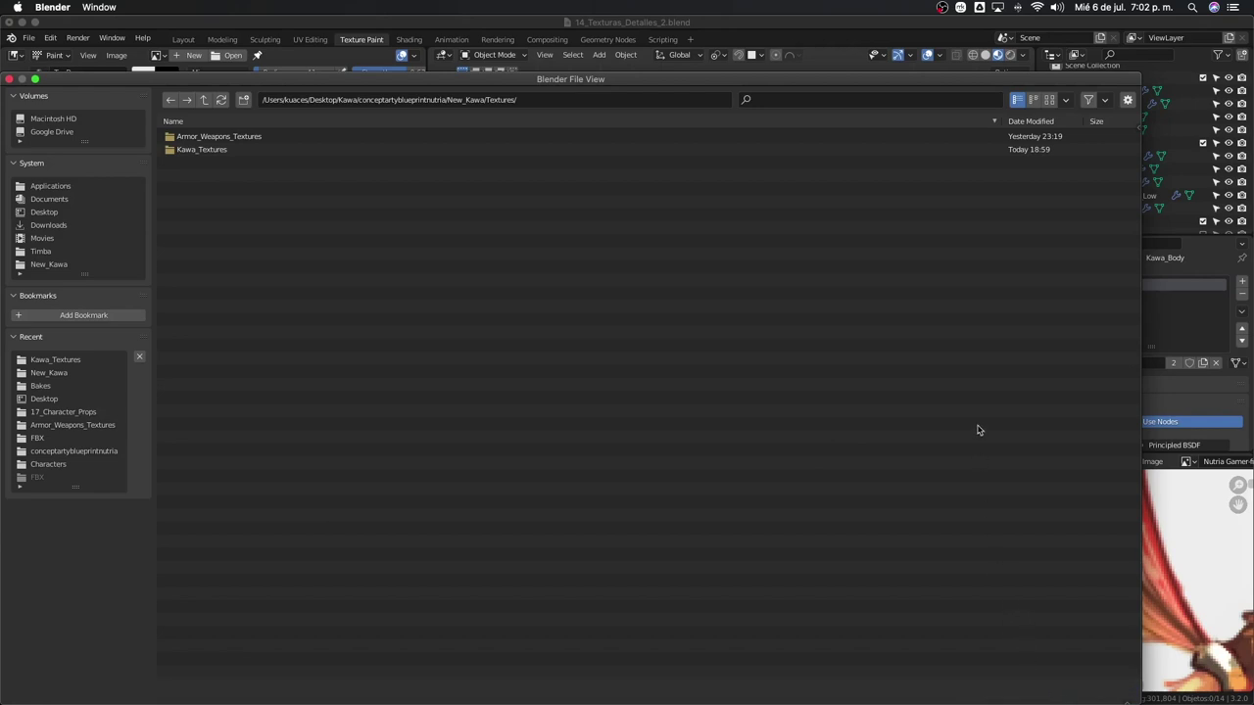
key("Escape")
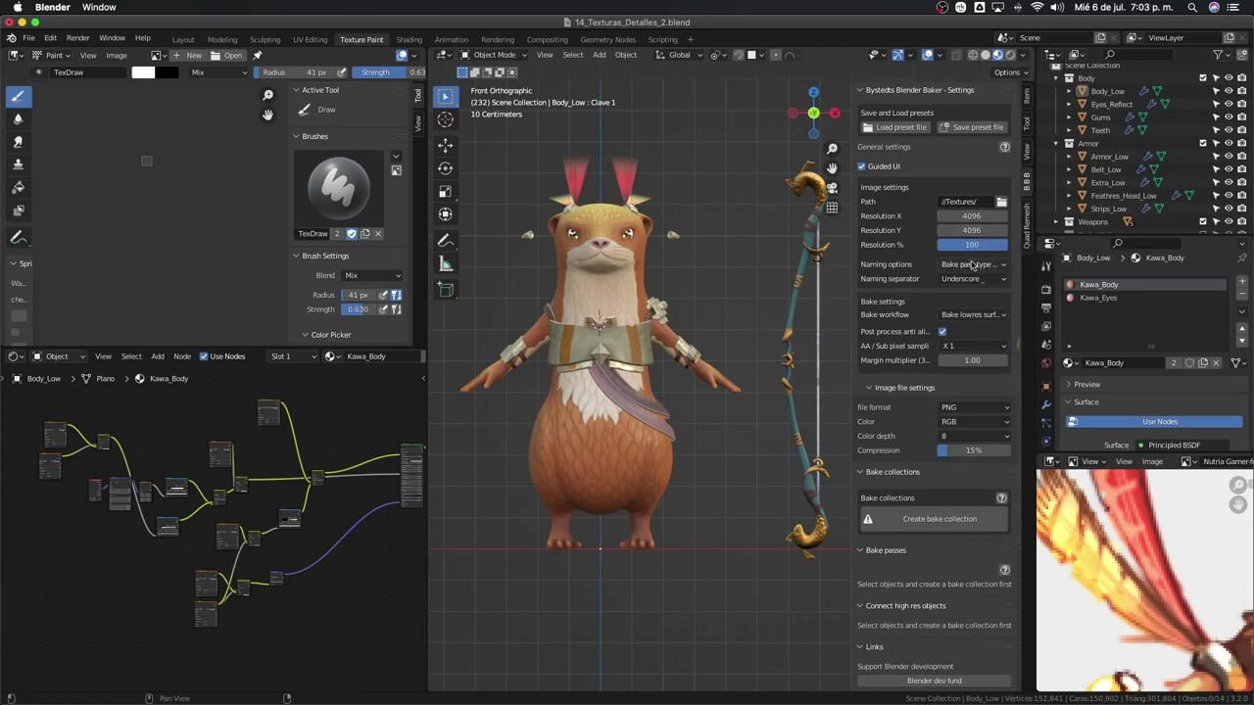
left_click(972, 265)
left_click(972, 266)
scroll(908, 370, "down", 2)
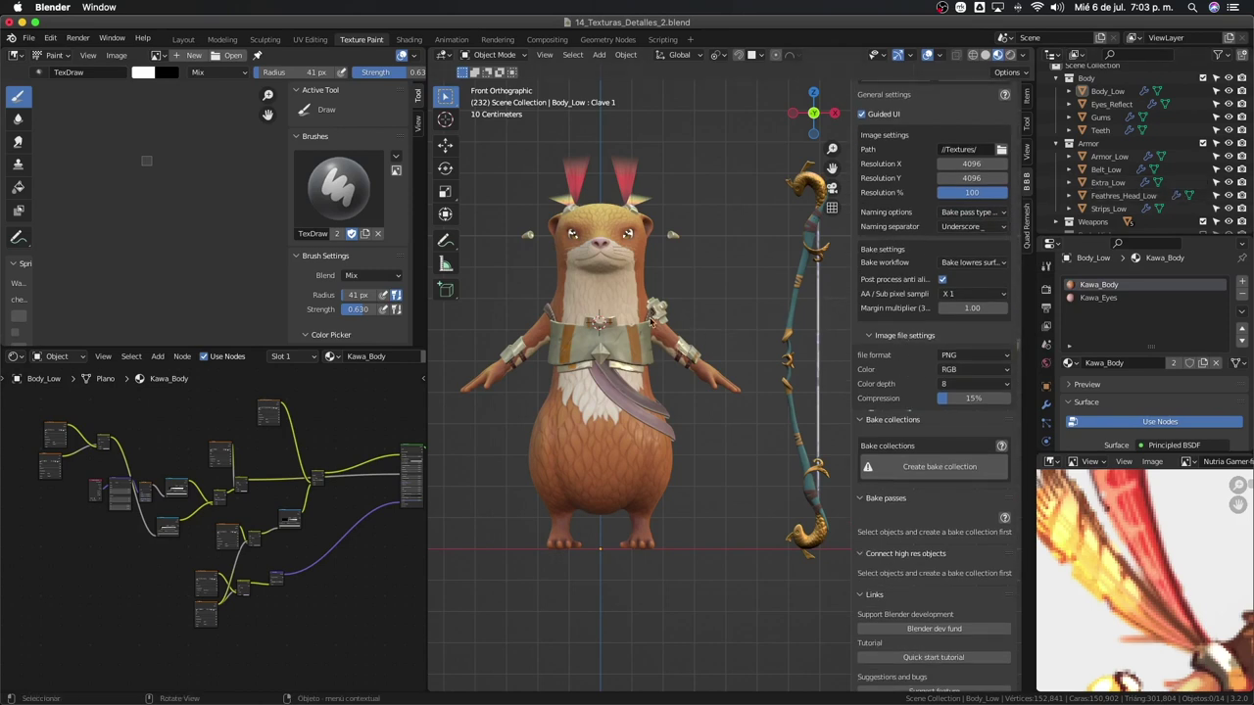
- Exclude the Armor and Weapons collections, then box-select the otter's body meshes
left_click(1203, 143)
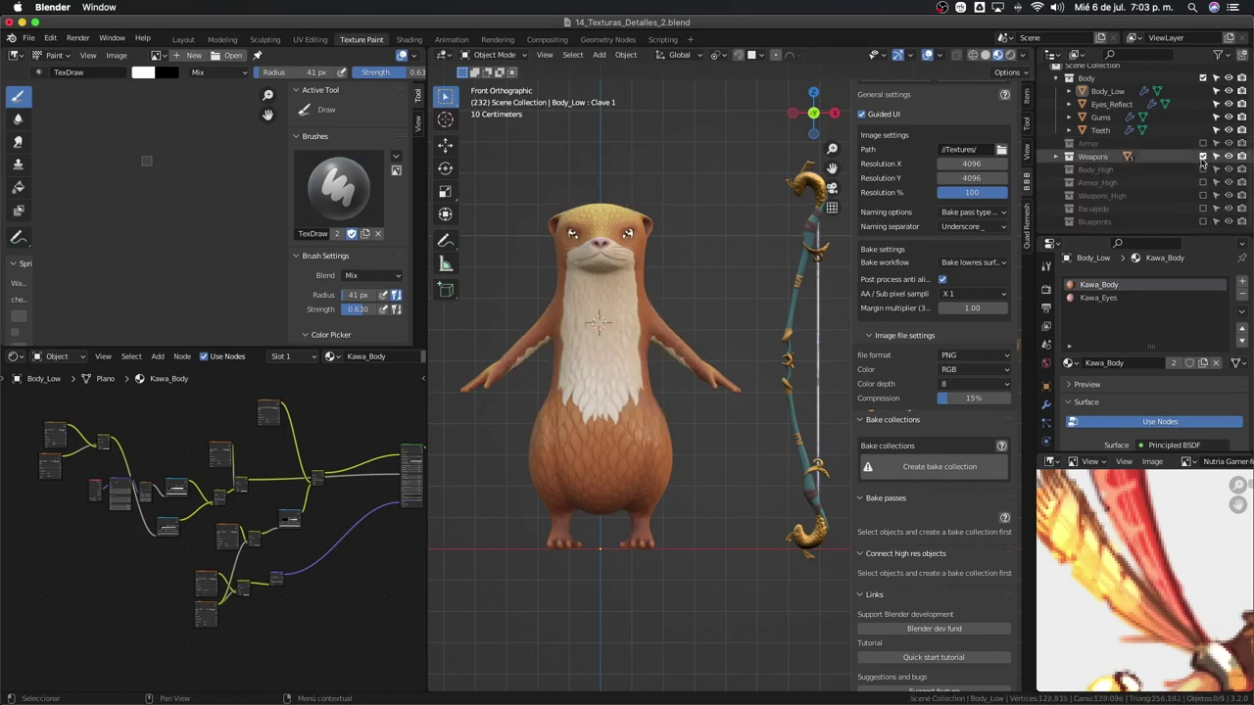
left_click(1203, 156)
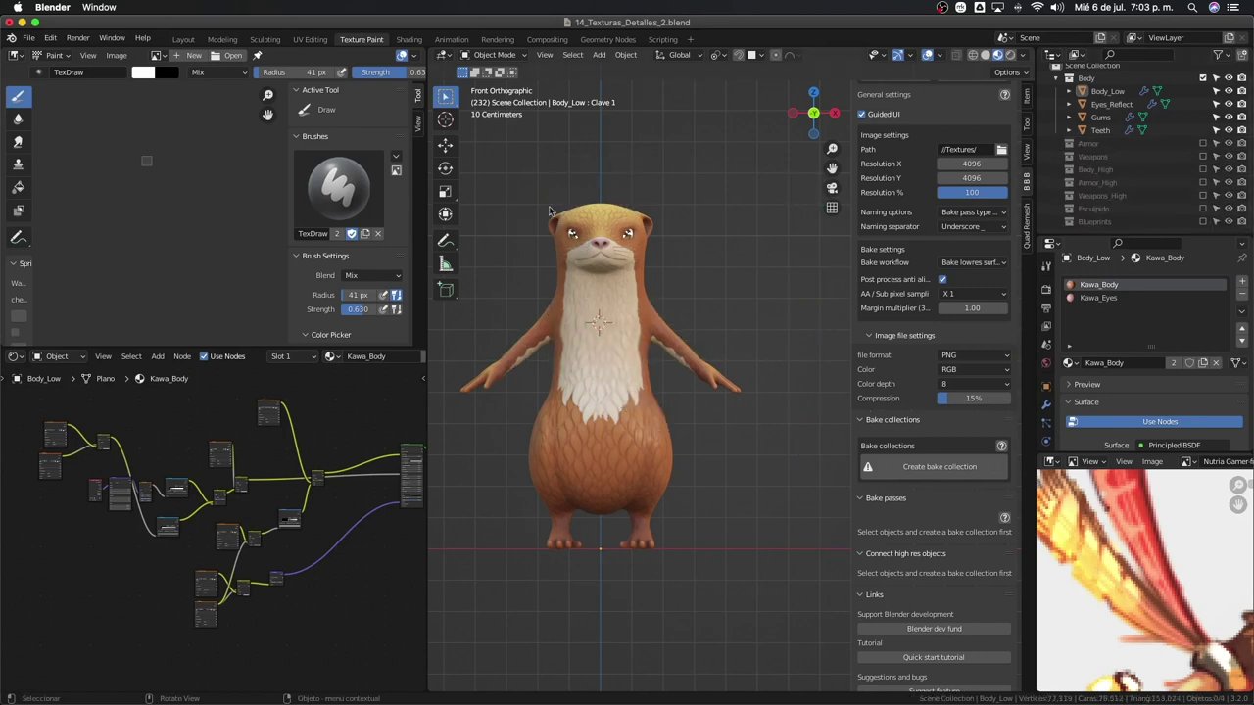
left_click_drag(525, 178, 696, 401)
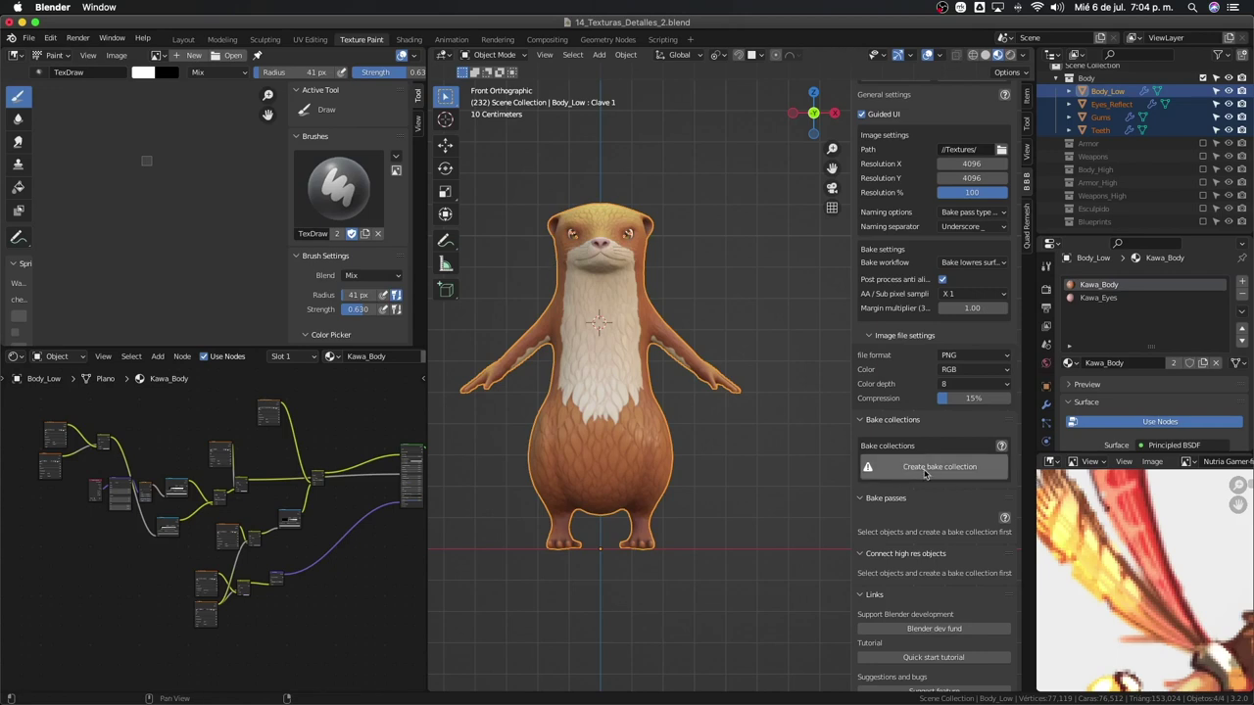
- Create a Bake collection from the selected meshes and show Body_Low, Eyes_Reflect, Gums, Teeth and the existing passes
left_click(916, 470)
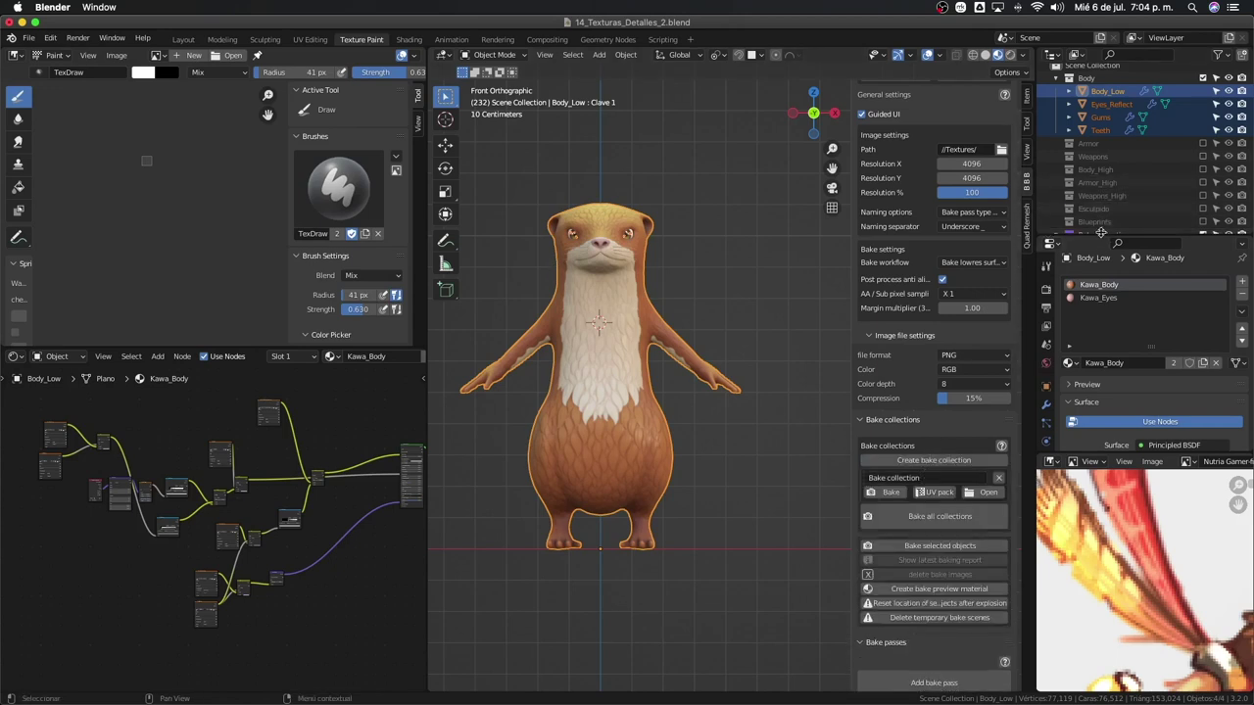
left_click_drag(1048, 235, 1101, 297)
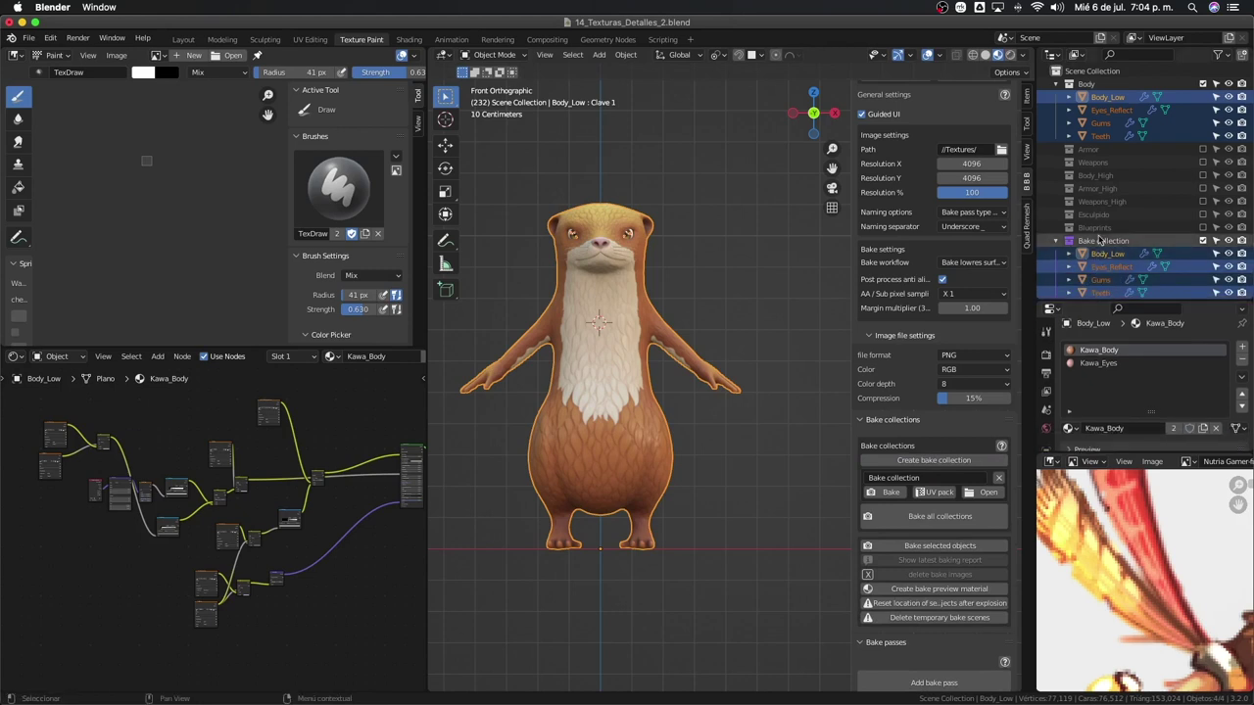
scroll(1100, 289, "down", 1)
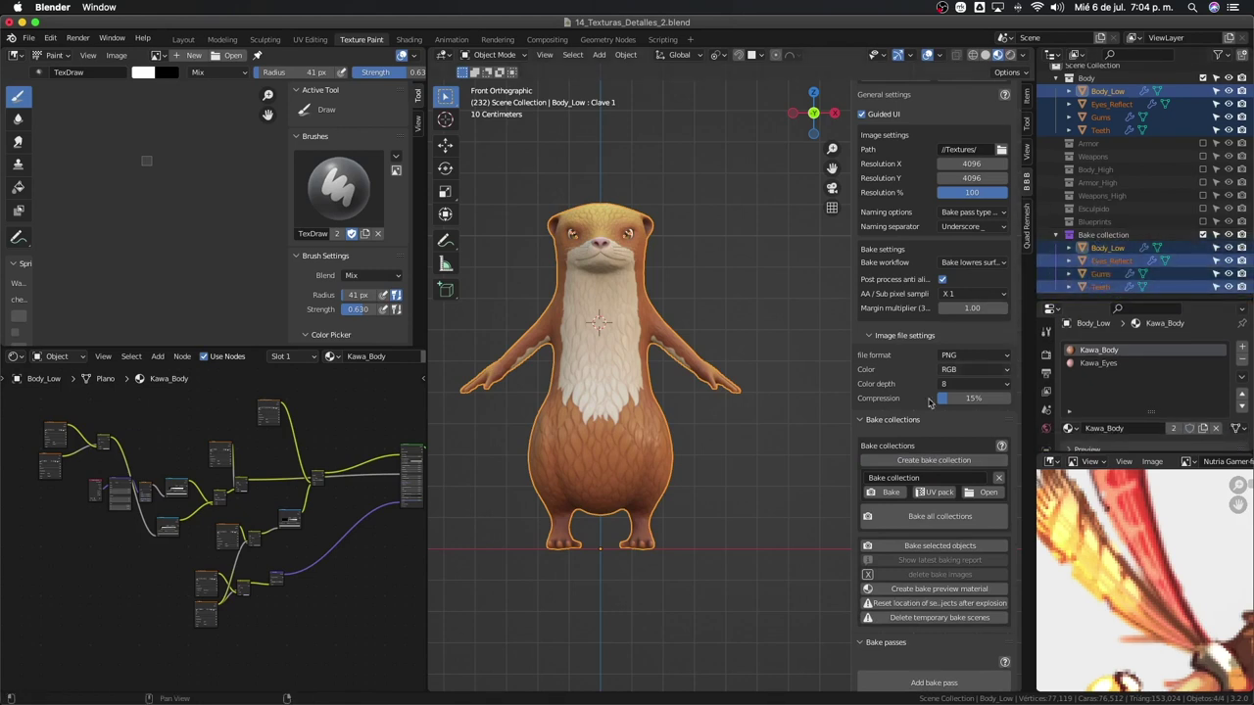
scroll(901, 418, "down", 4)
scroll(900, 417, "down", 4)
scroll(900, 418, "down", 2)
scroll(882, 373, "down", 2)
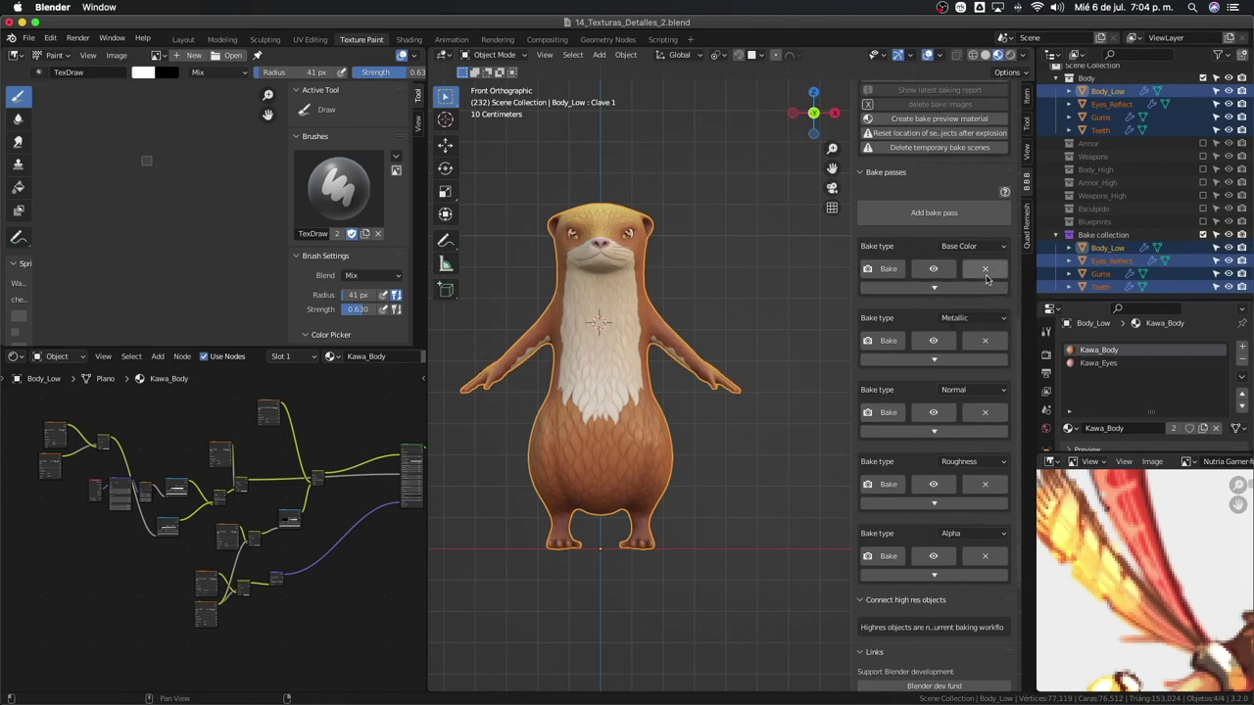
- Remove all four old bake passes, ending with the Alpha pass
left_click(986, 341)
left_click(987, 341)
left_click(987, 341)
left_click(984, 268)
left_click(985, 334)
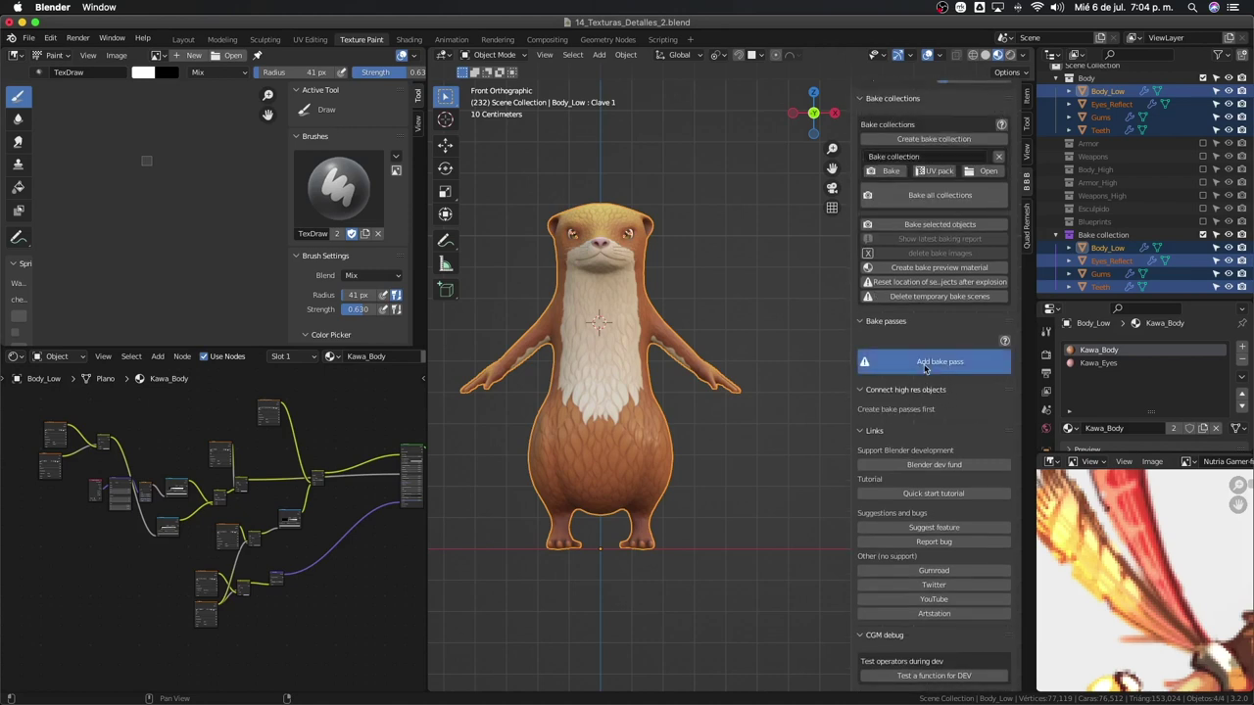
- Add a Base Color bake pass and a Roughness bake pass
left_click(940, 363)
left_click(955, 397)
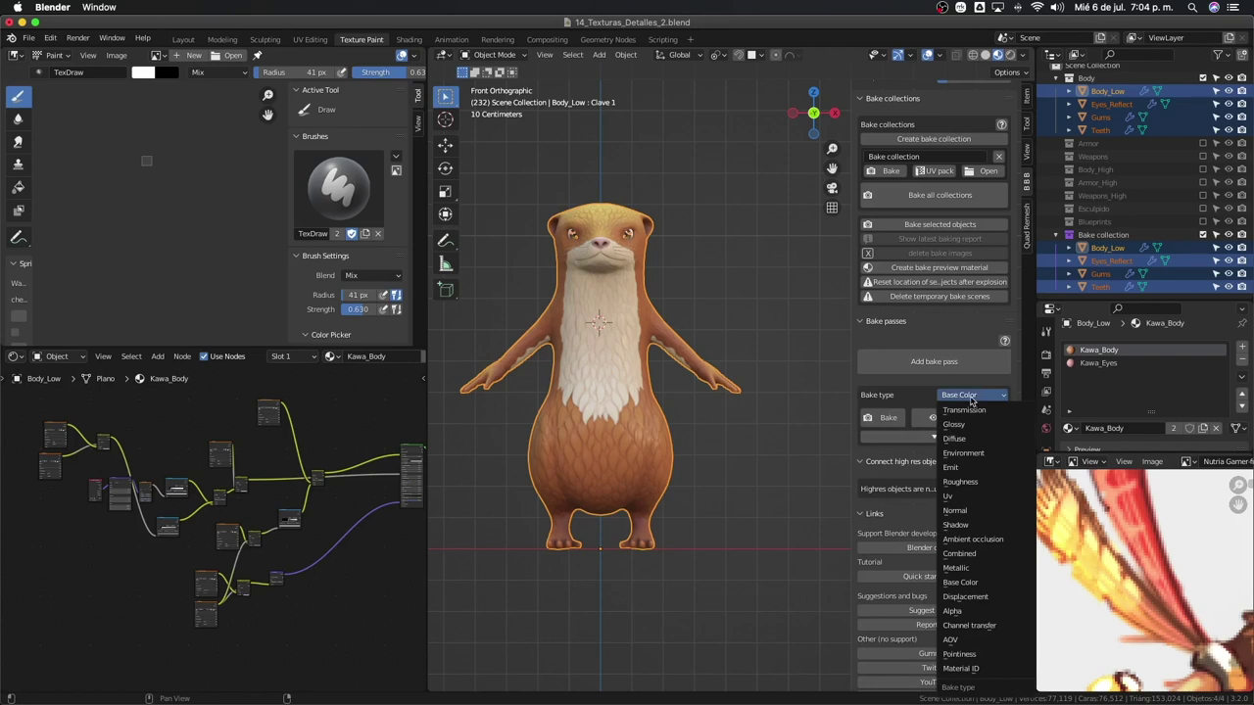
left_click(960, 582)
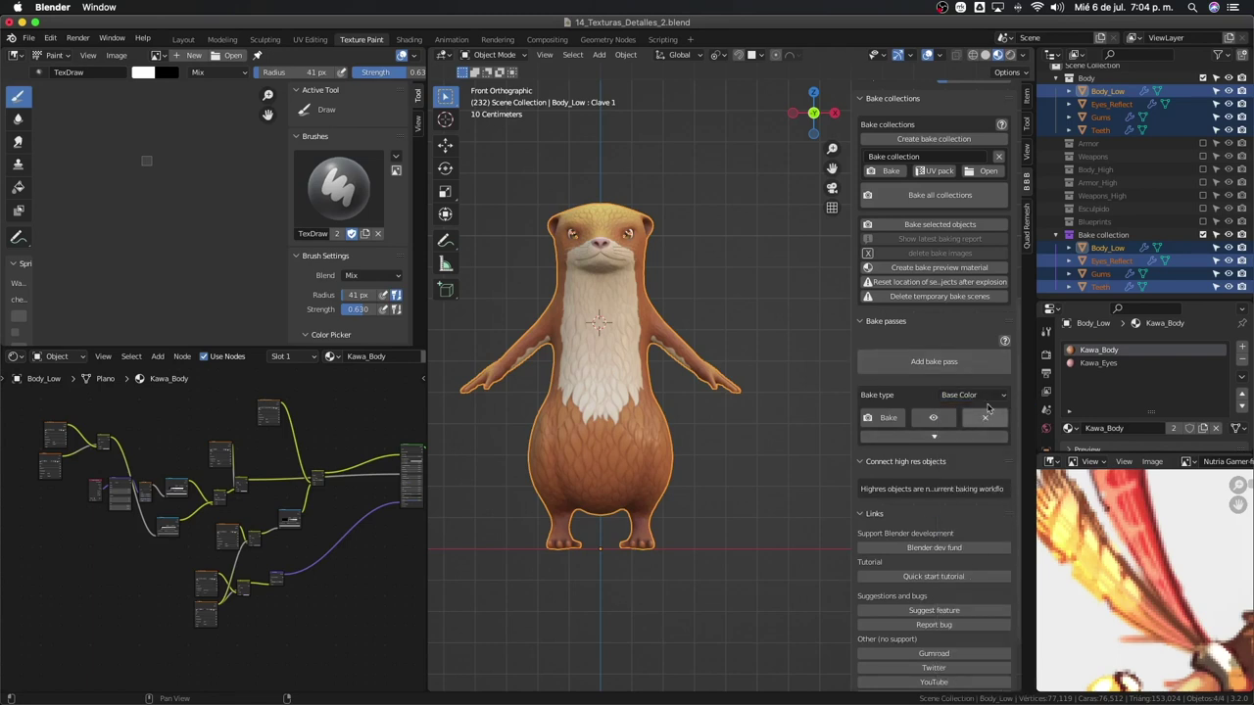
left_click(934, 361)
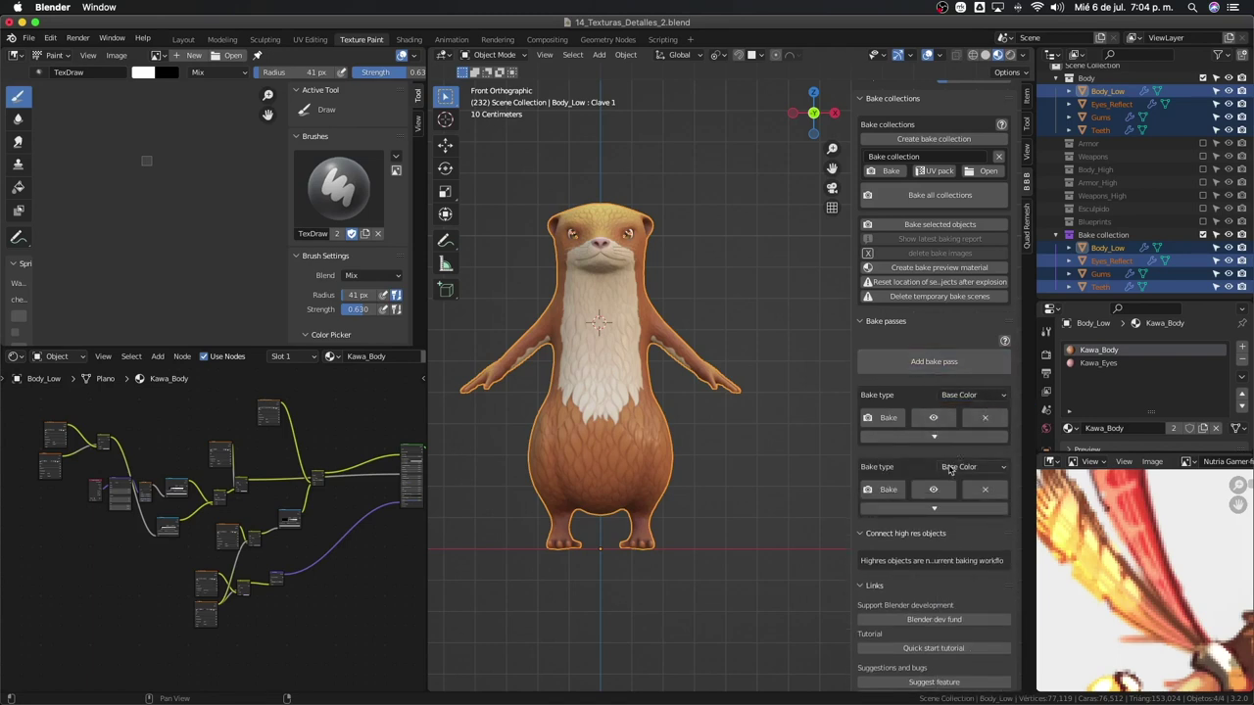
left_click(949, 468)
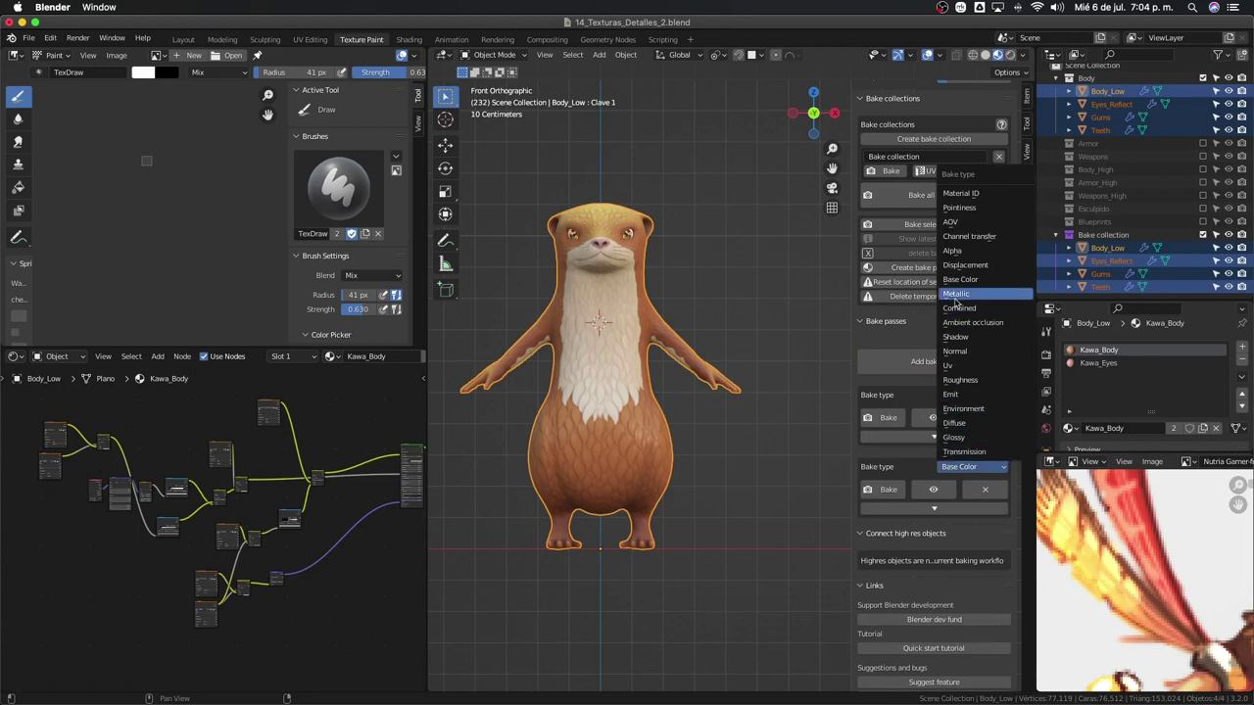
left_click(958, 382)
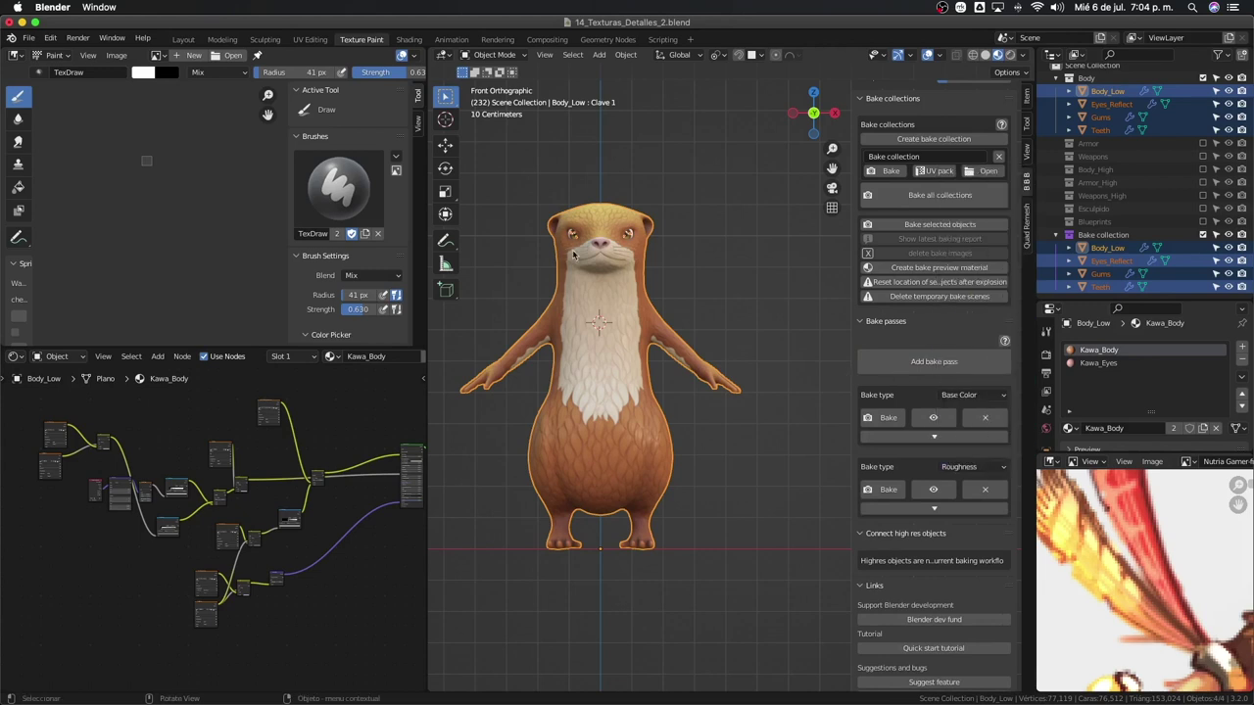
- Add a third bake pass set to Normal, reselect the otter, and show all open windows
left_click(955, 365)
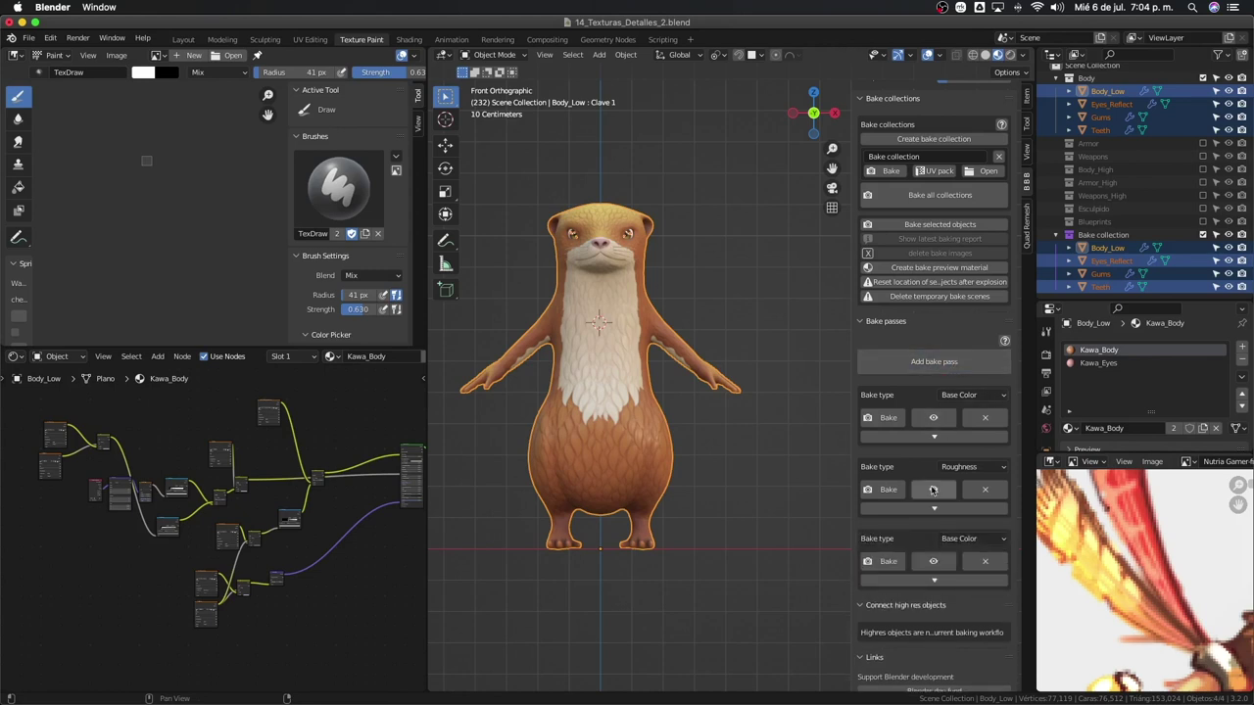
scroll(931, 497, "down", 2)
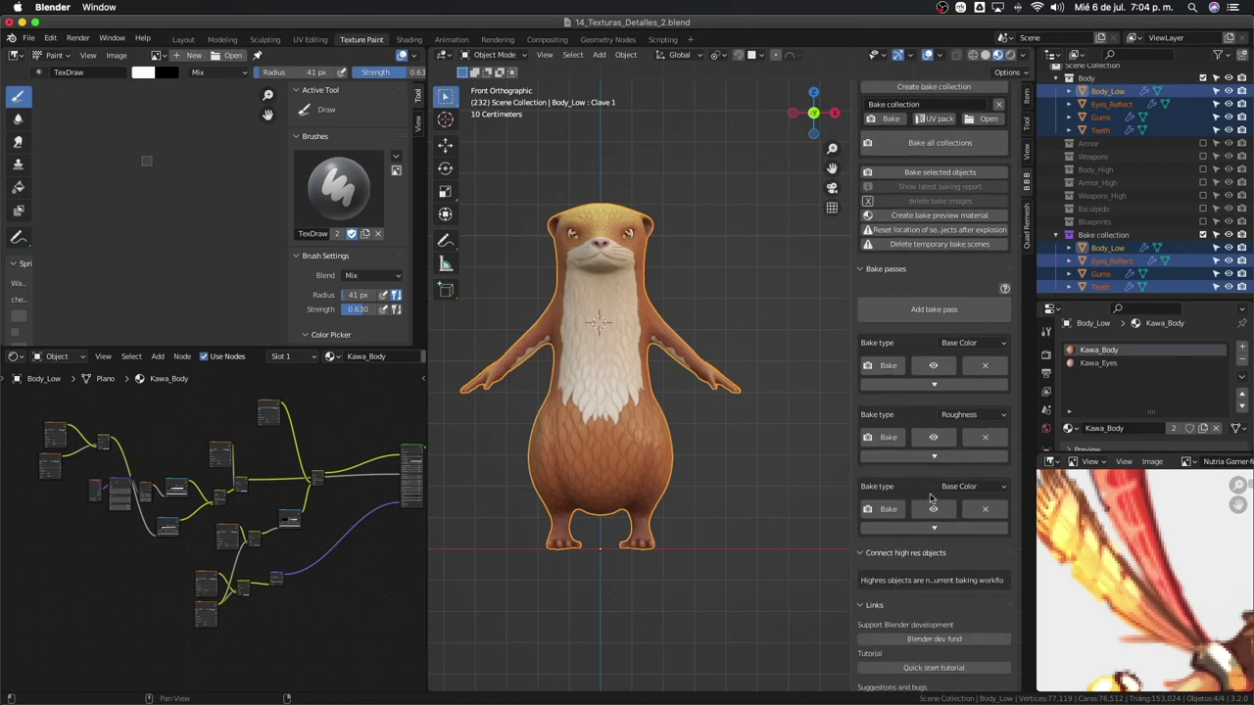
scroll(931, 497, "down", 1)
left_click(968, 460)
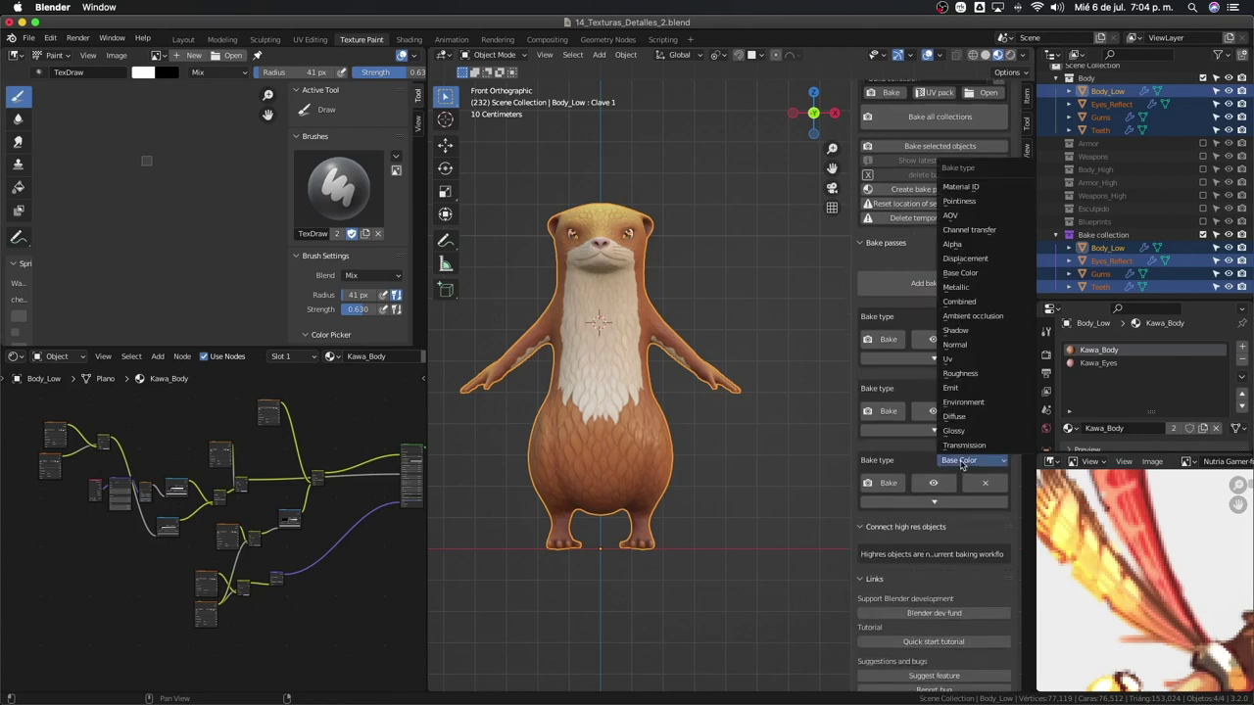
left_click(963, 346)
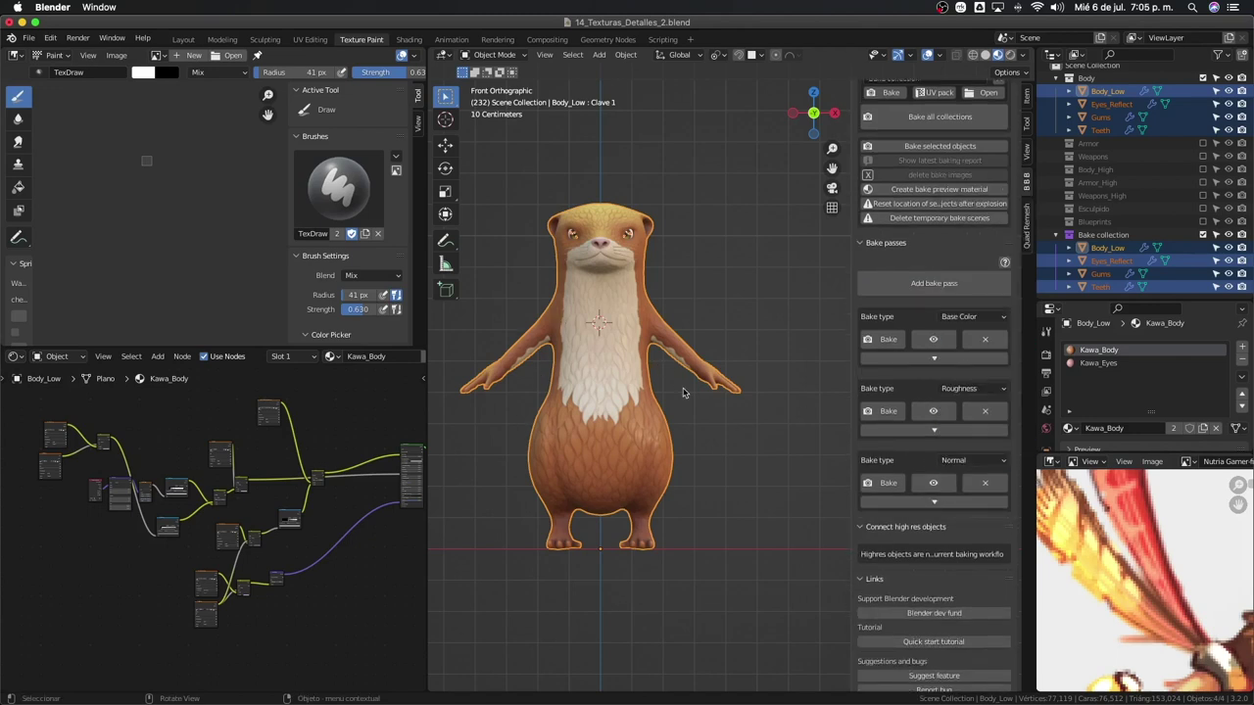
left_click_drag(529, 172, 713, 431)
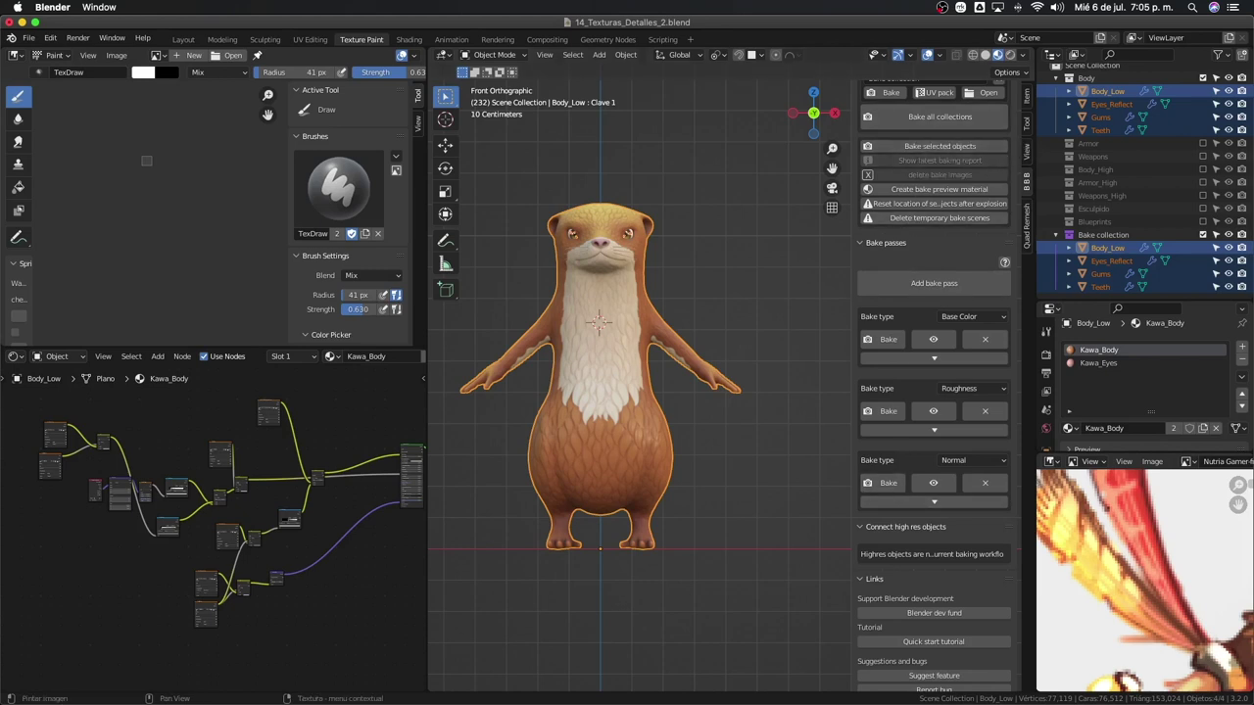
key("ctrl+Up")
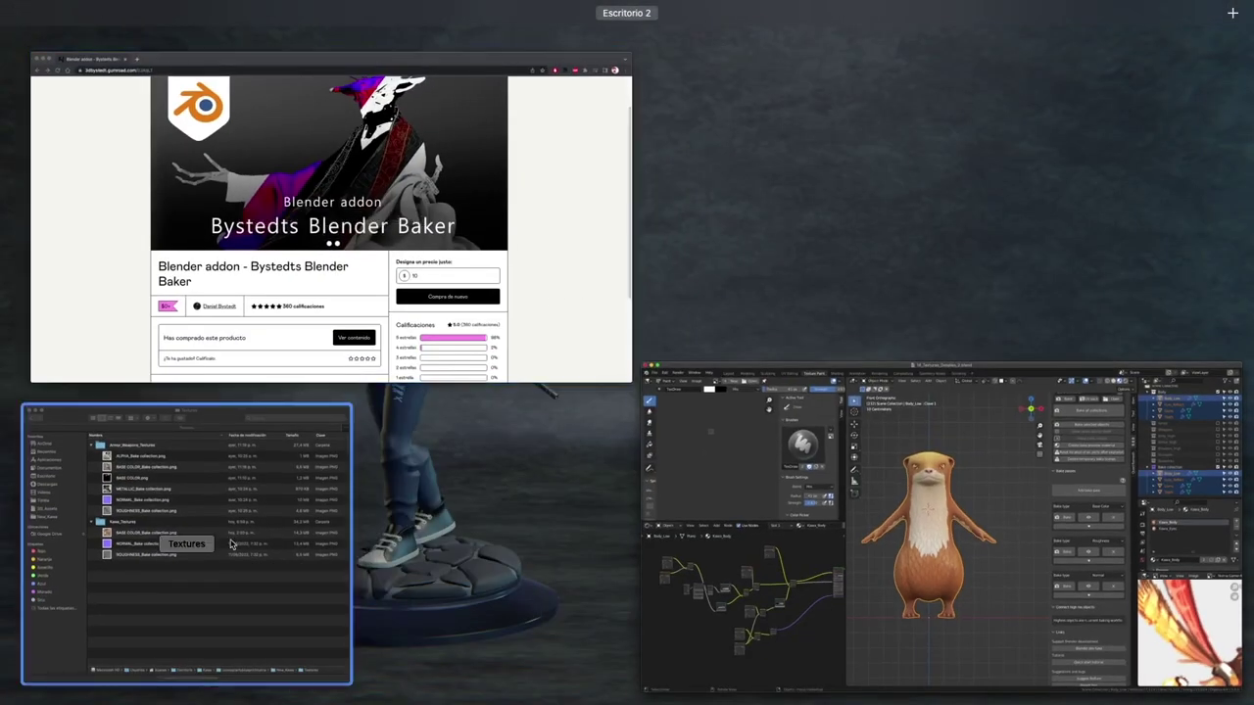
- Quick Look the baked BASE COLOR, NORMAL and ROUGHNESS PNGs in Kawa_Textures, then close the preview
left_click(232, 543)
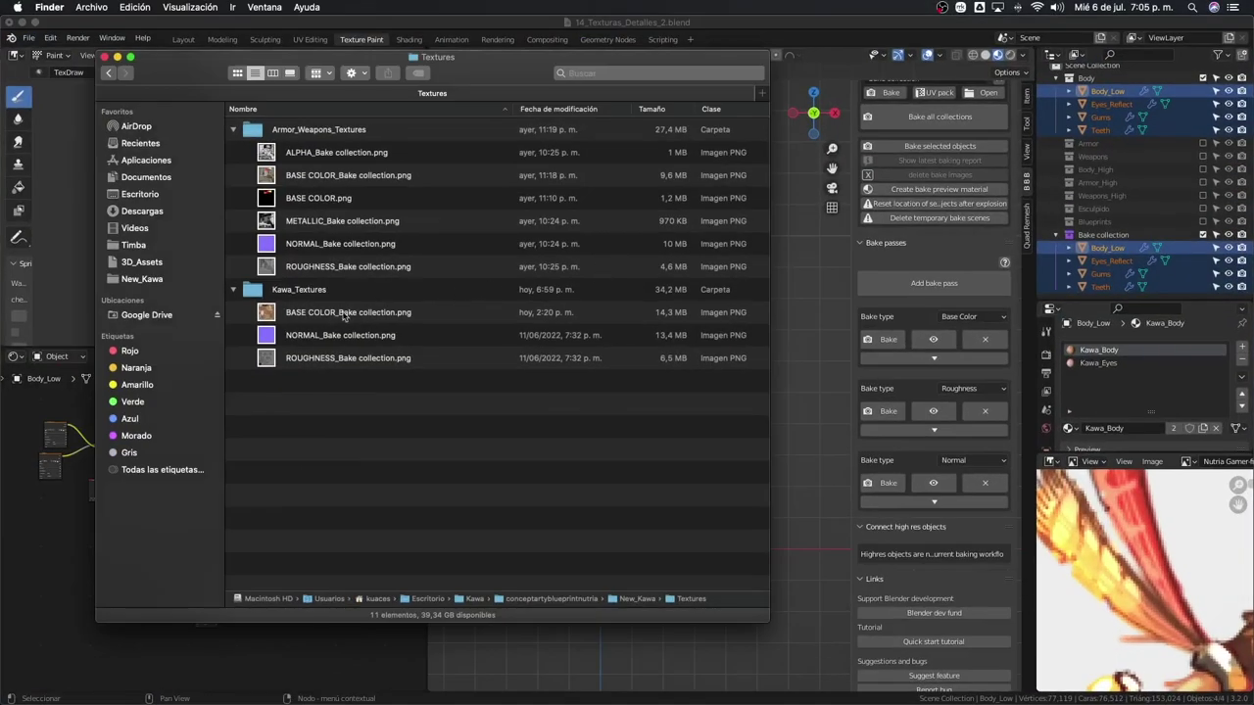
left_click(313, 319)
key("space")
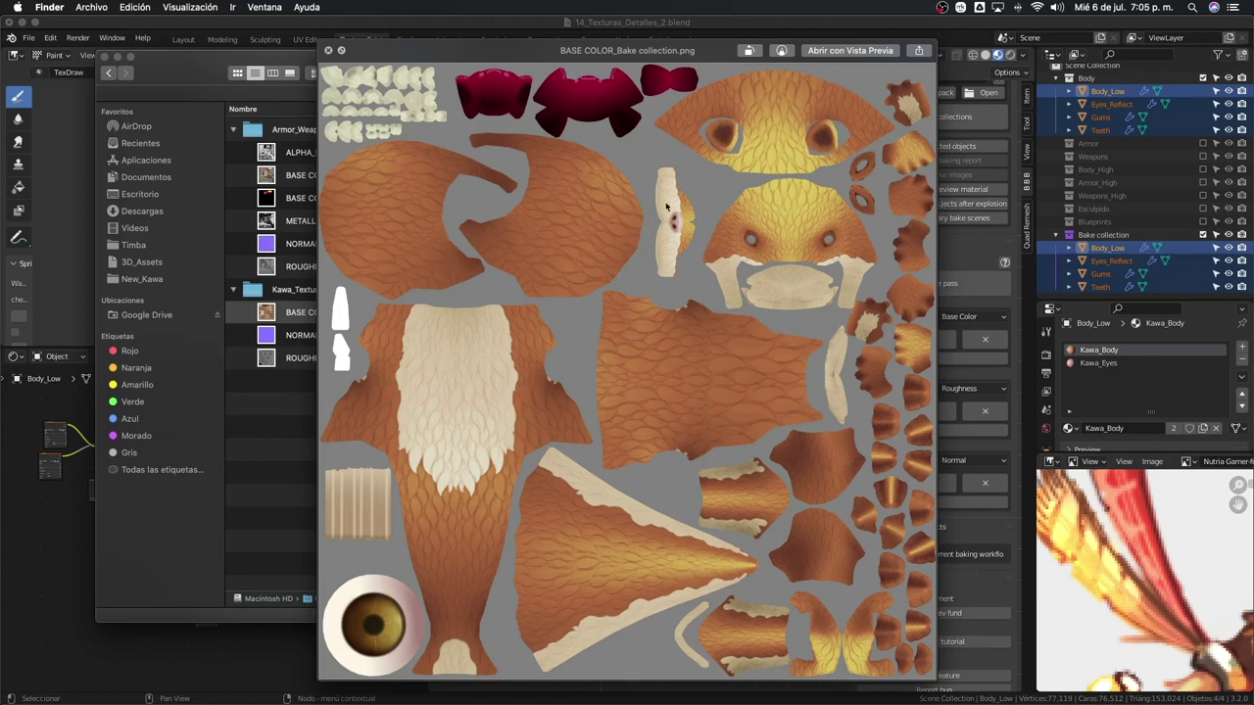
key("Up")
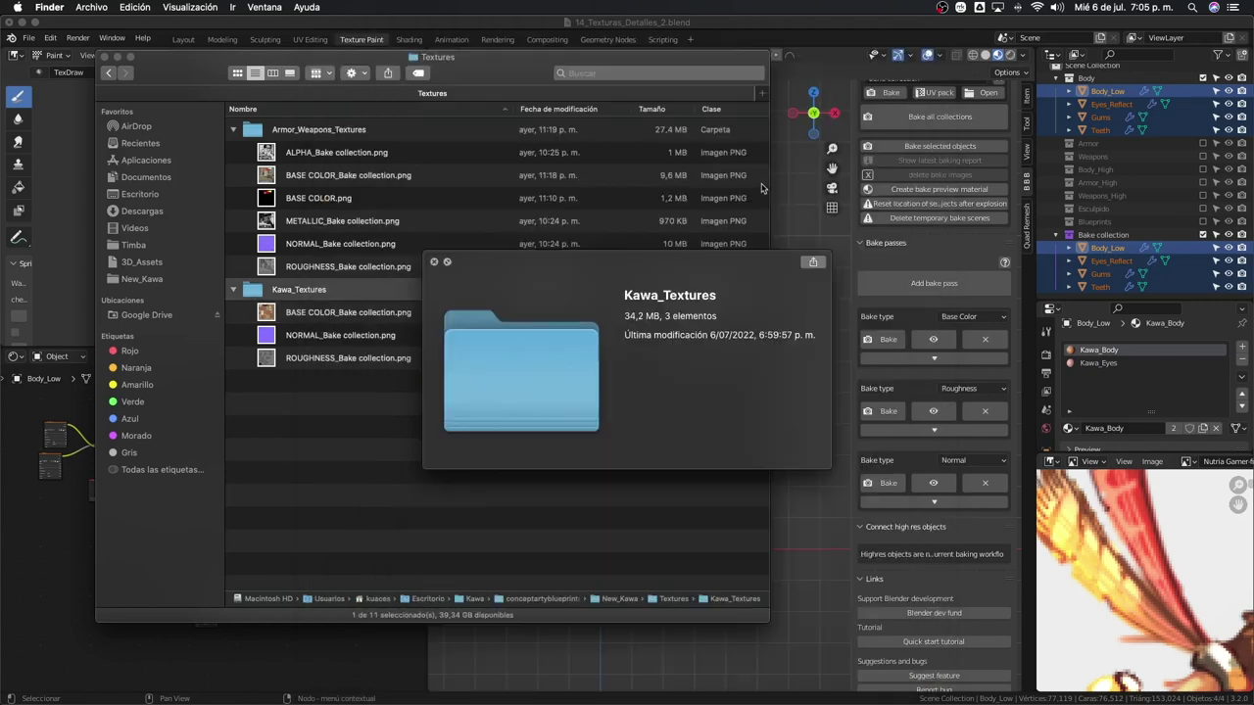
key("Down")
key("Down")
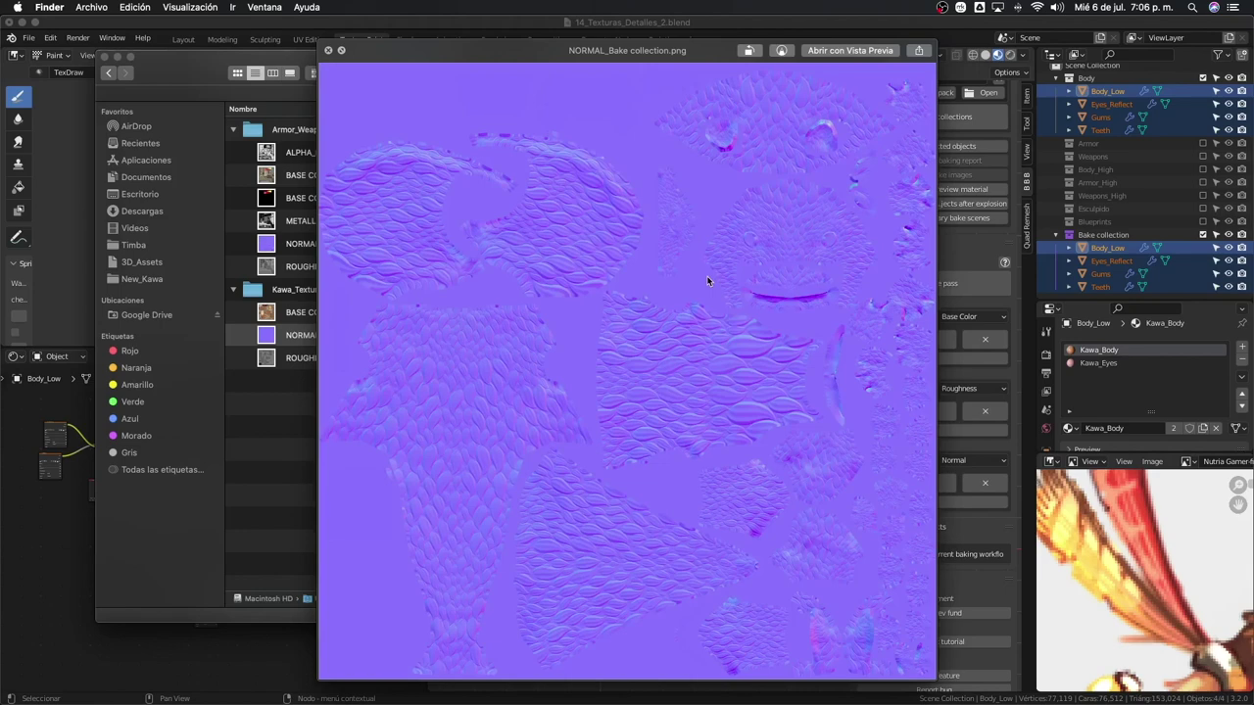
key("Down")
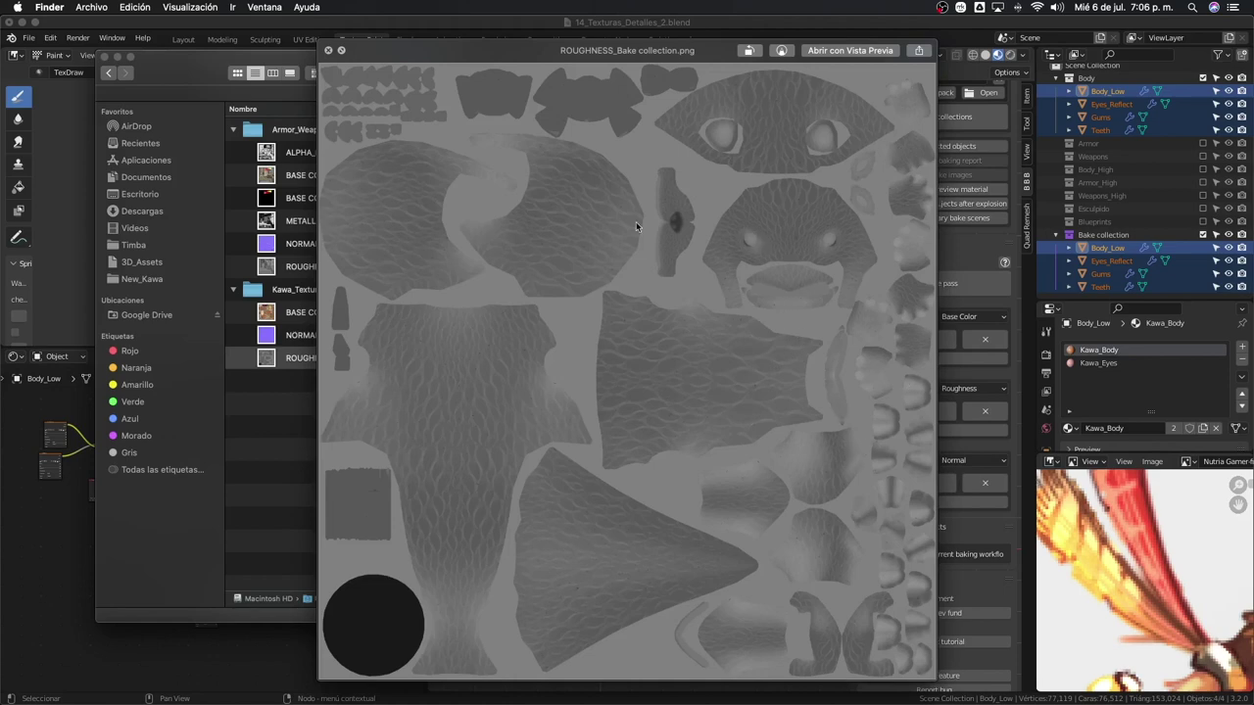
key("space")
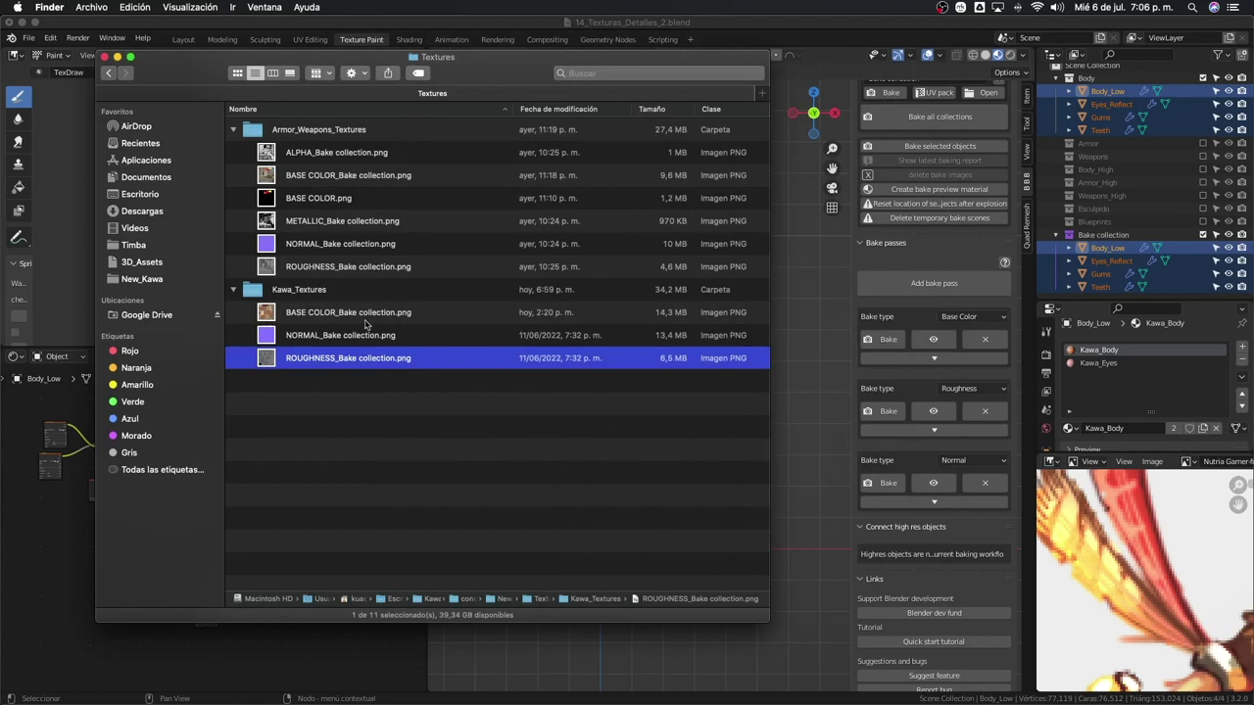
- Replace Body_Low's two material slots with a new Material using a Principled BSDF
left_click(819, 389)
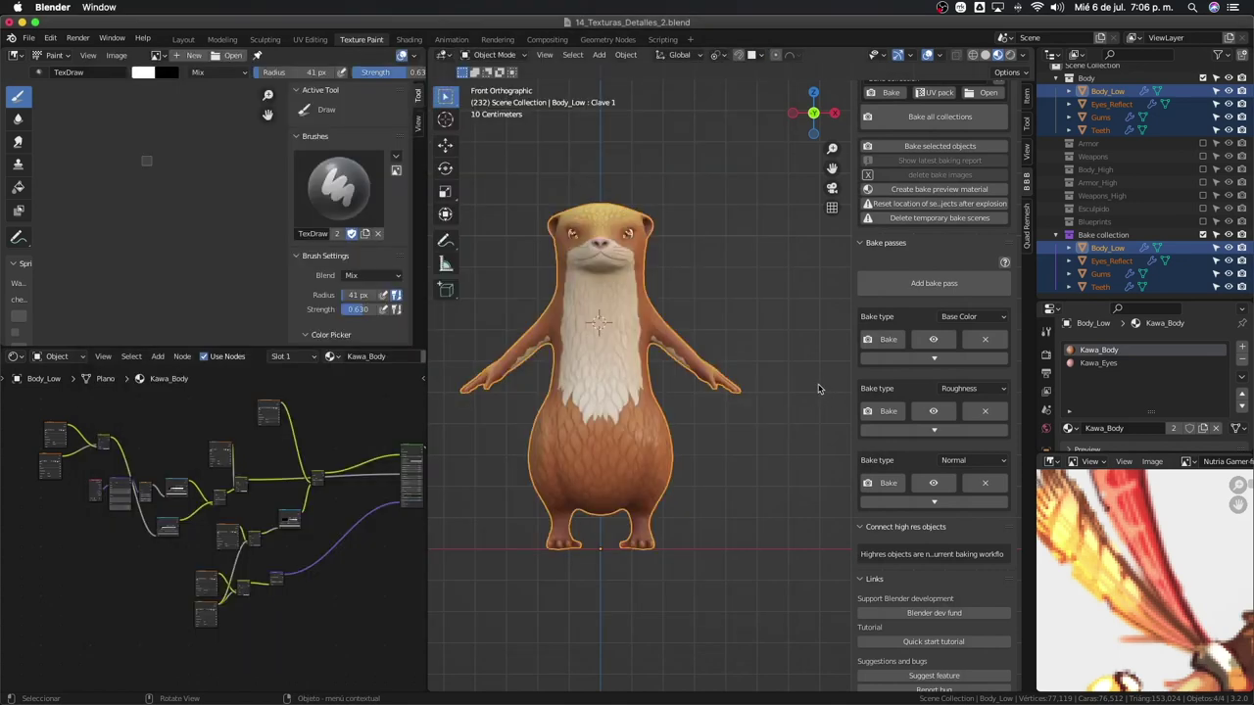
left_click(819, 389)
left_click(642, 321)
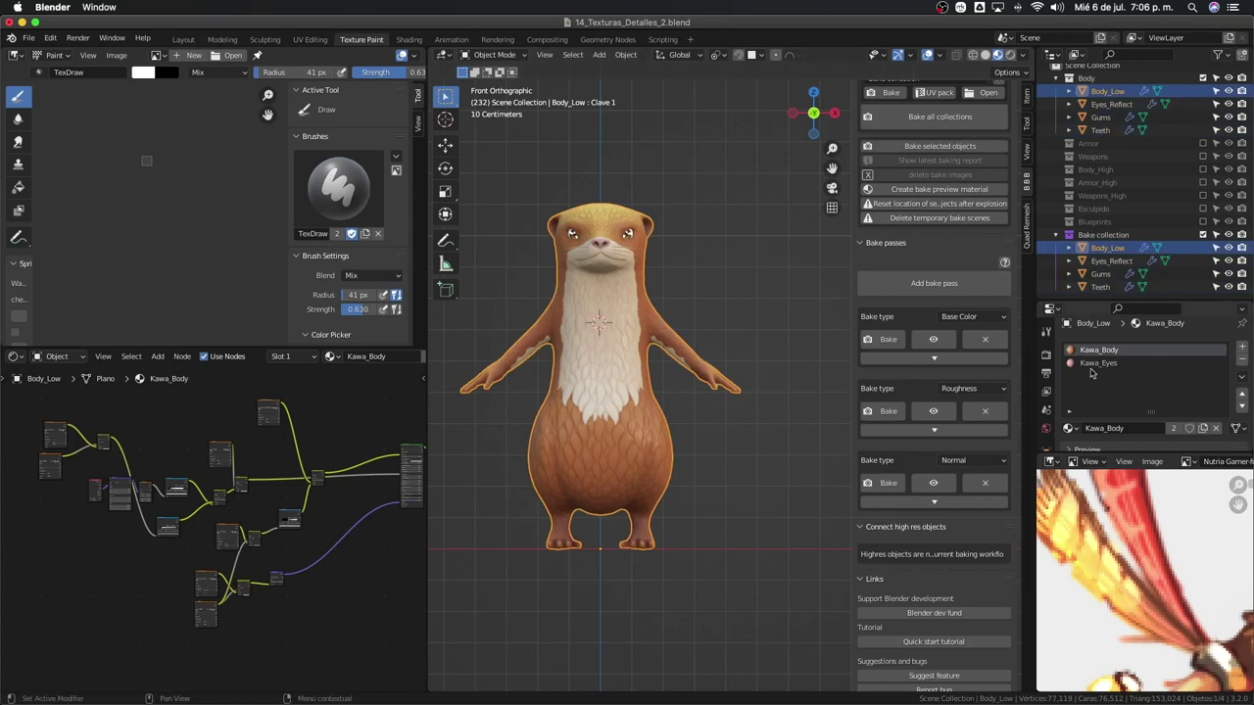
left_click(1242, 362)
left_click(1242, 361)
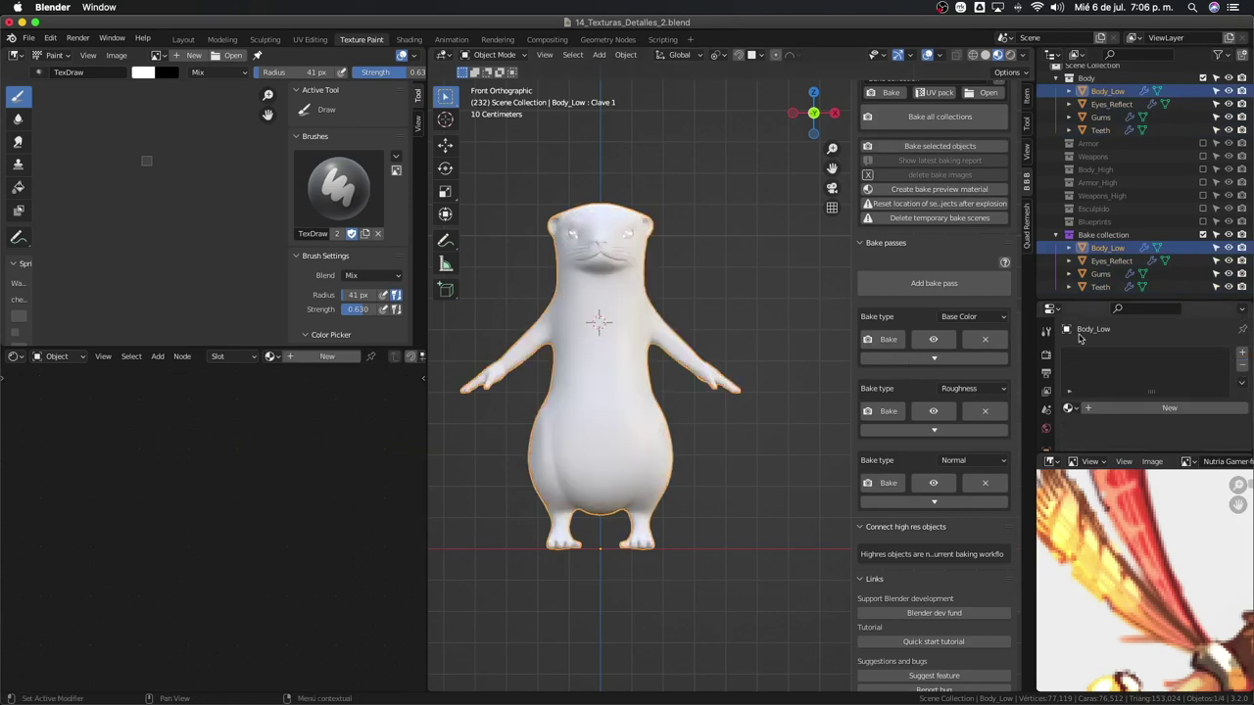
left_click(1134, 409)
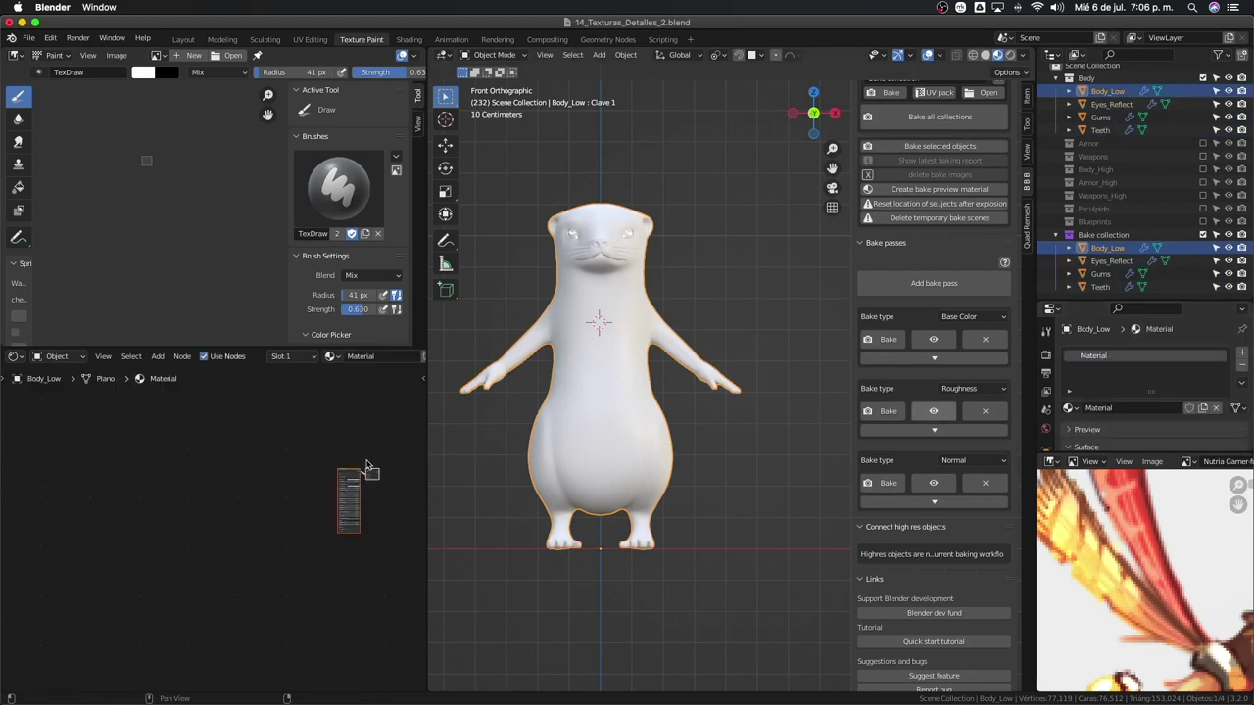
scroll(345, 476, "up", 2)
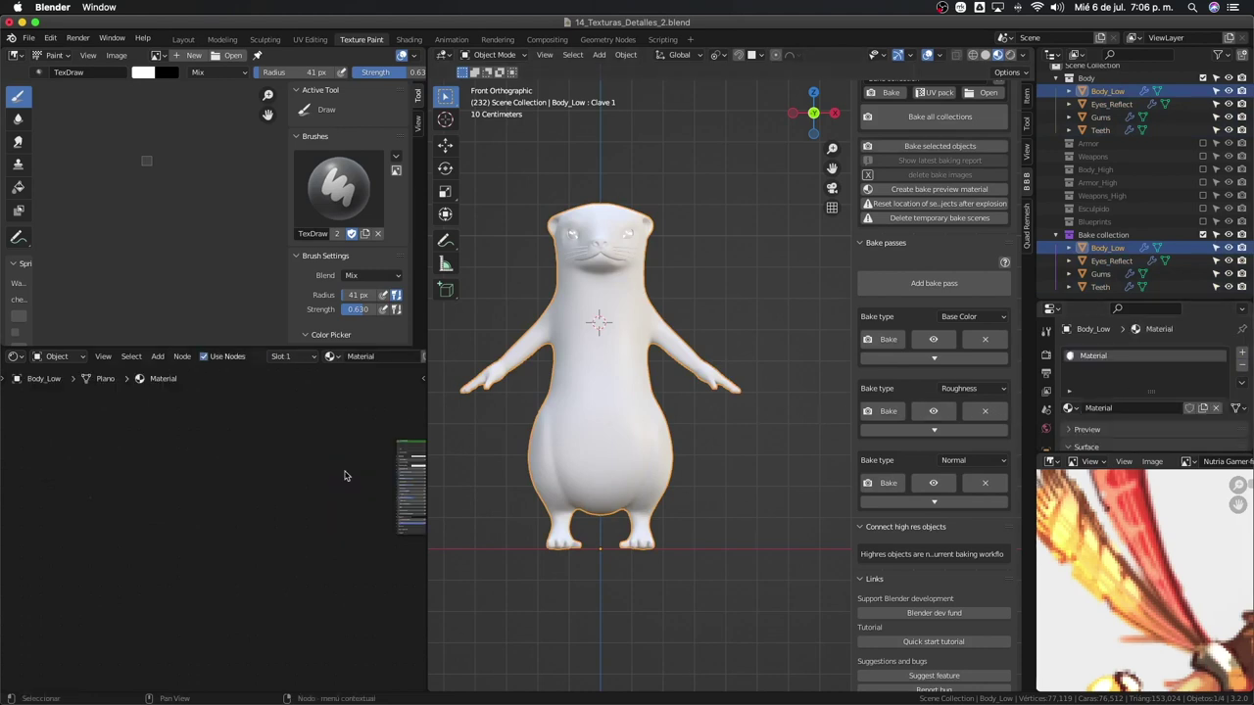
mouse_move(345, 476)
middle_mouse_down()
mouse_move(205, 533)
mouse_move(238, 490)
mouse_move(249, 571)
middle_mouse_up()
- Cycle through the window overview to reach the Finder textures window
key("ctrl+Up")
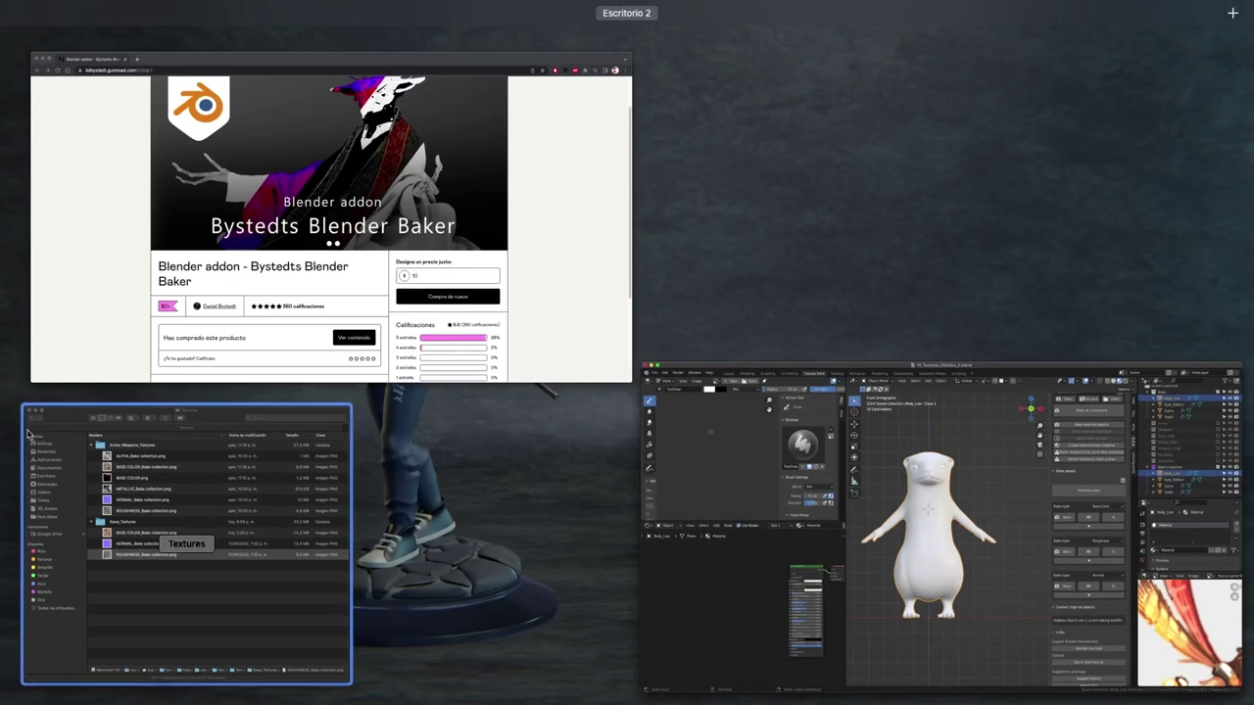
key("ctrl+Up")
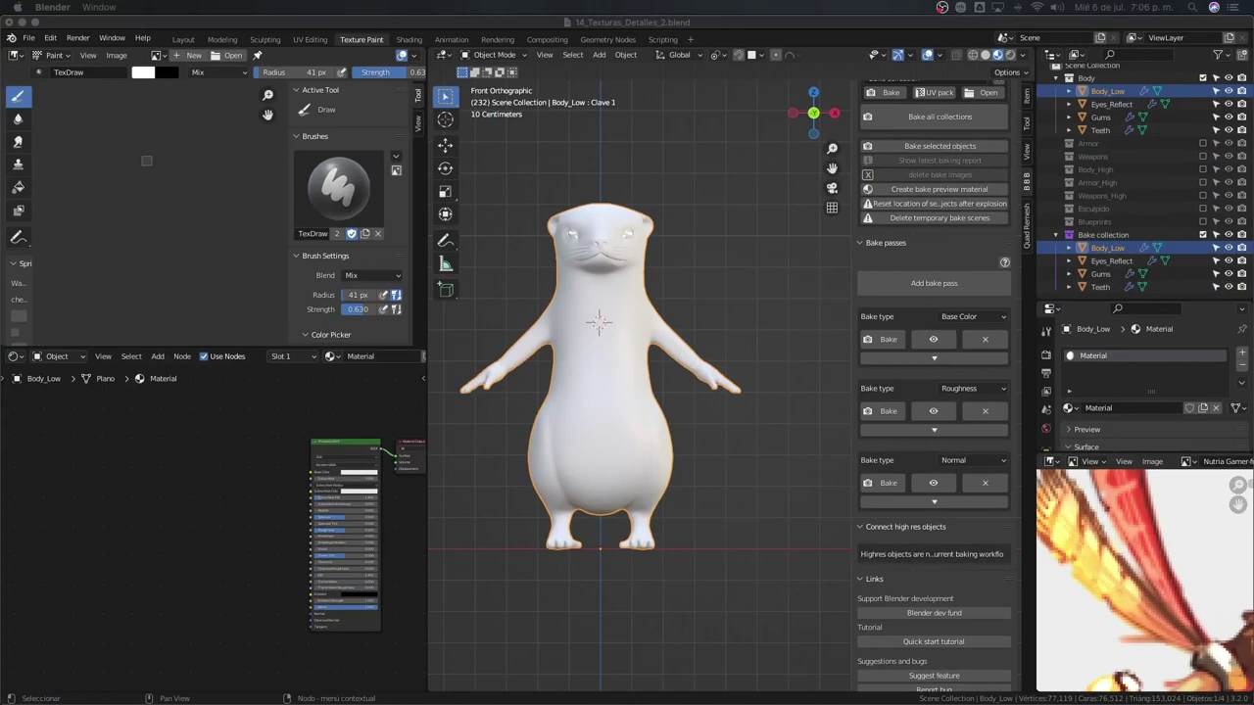
key("ctrl+Up")
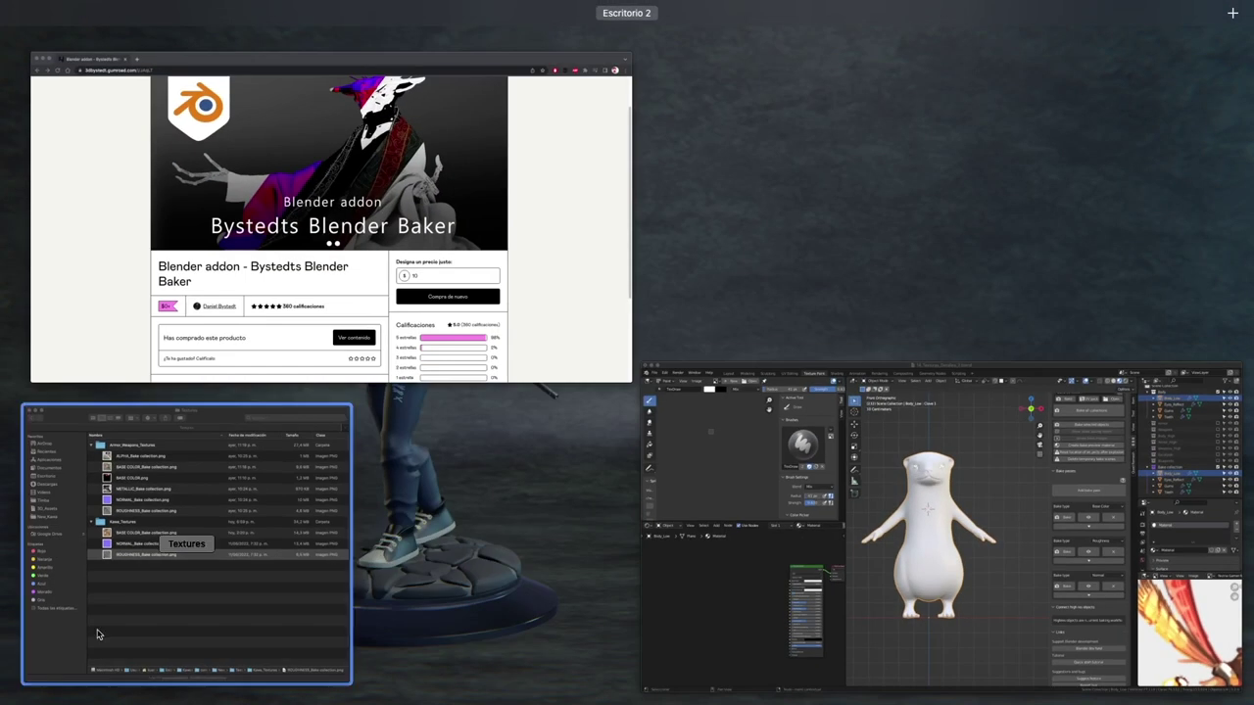
- Drag the three Kawa baked PNGs from Finder into the Shader Editor and position the dropped image node
left_click(252, 549)
left_click(337, 319)
left_click(337, 358, "shift")
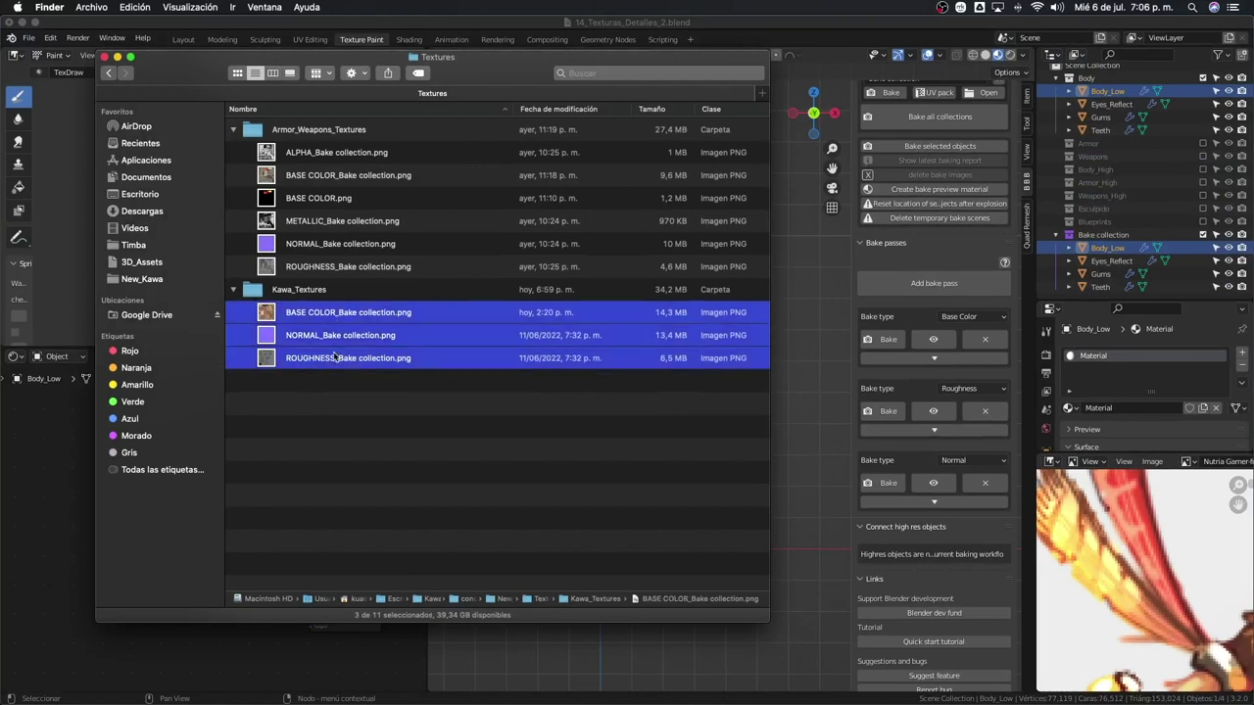
left_click_drag(342, 334, 54, 546)
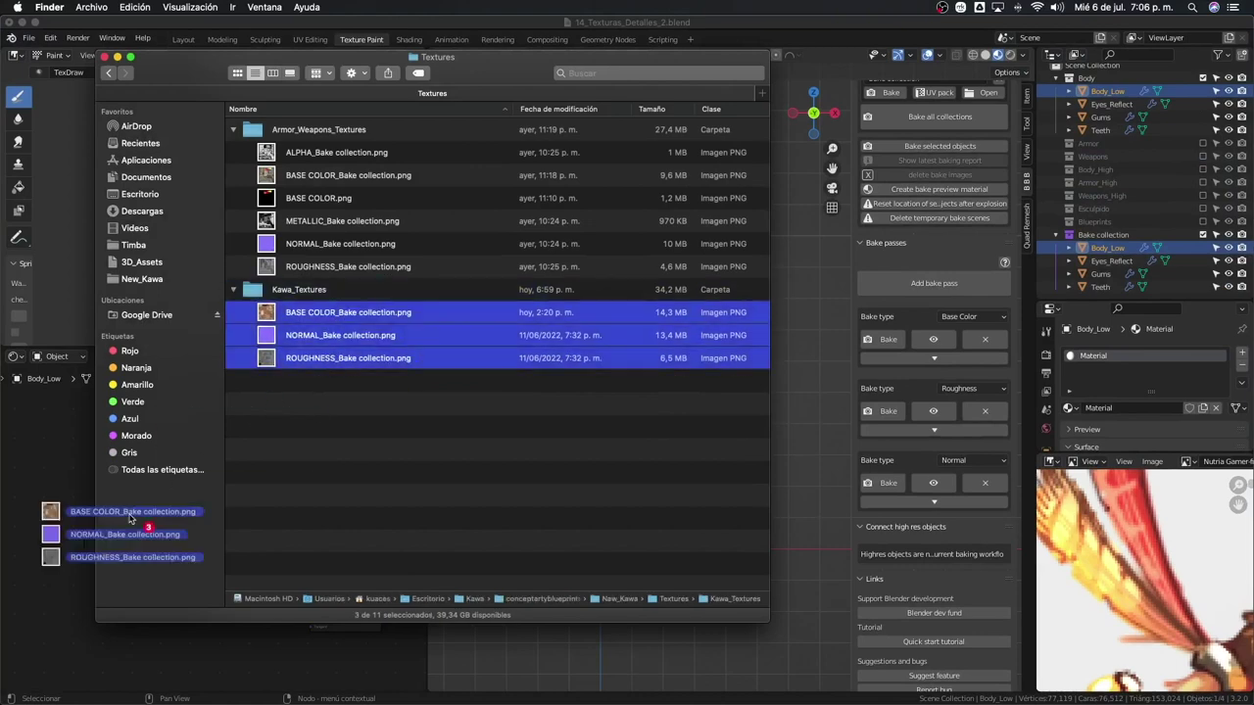
left_click(54, 546)
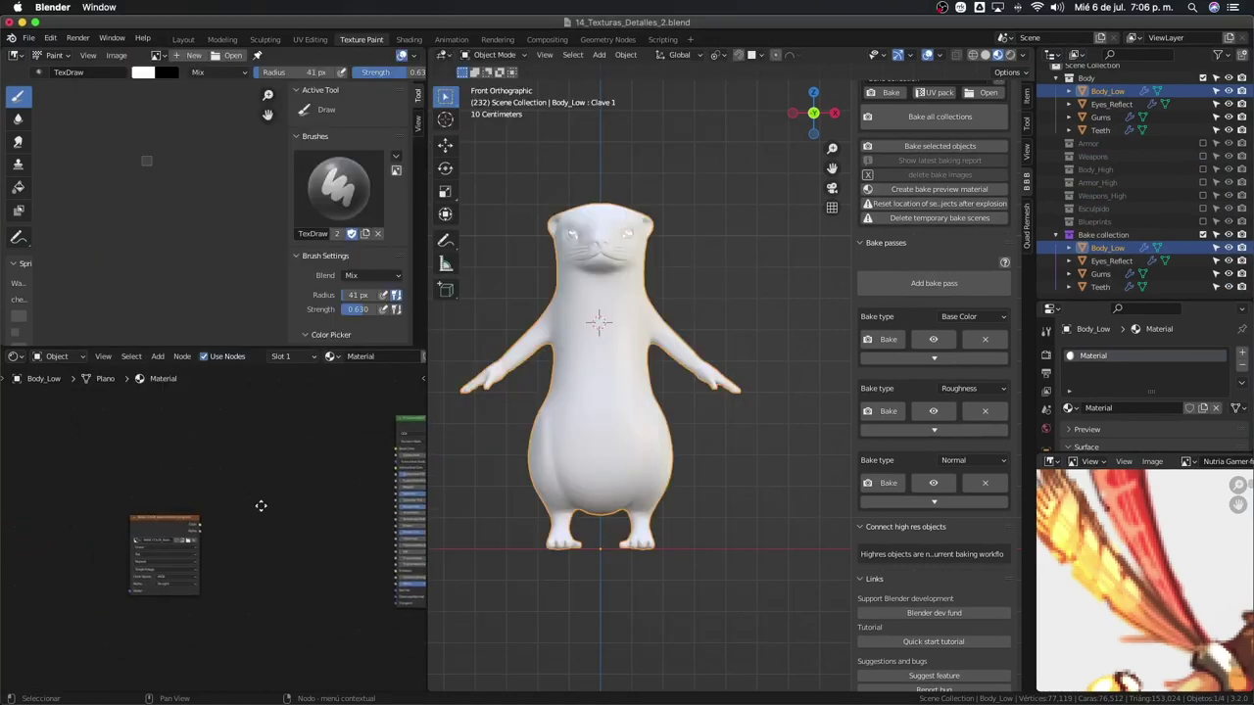
left_click(265, 409)
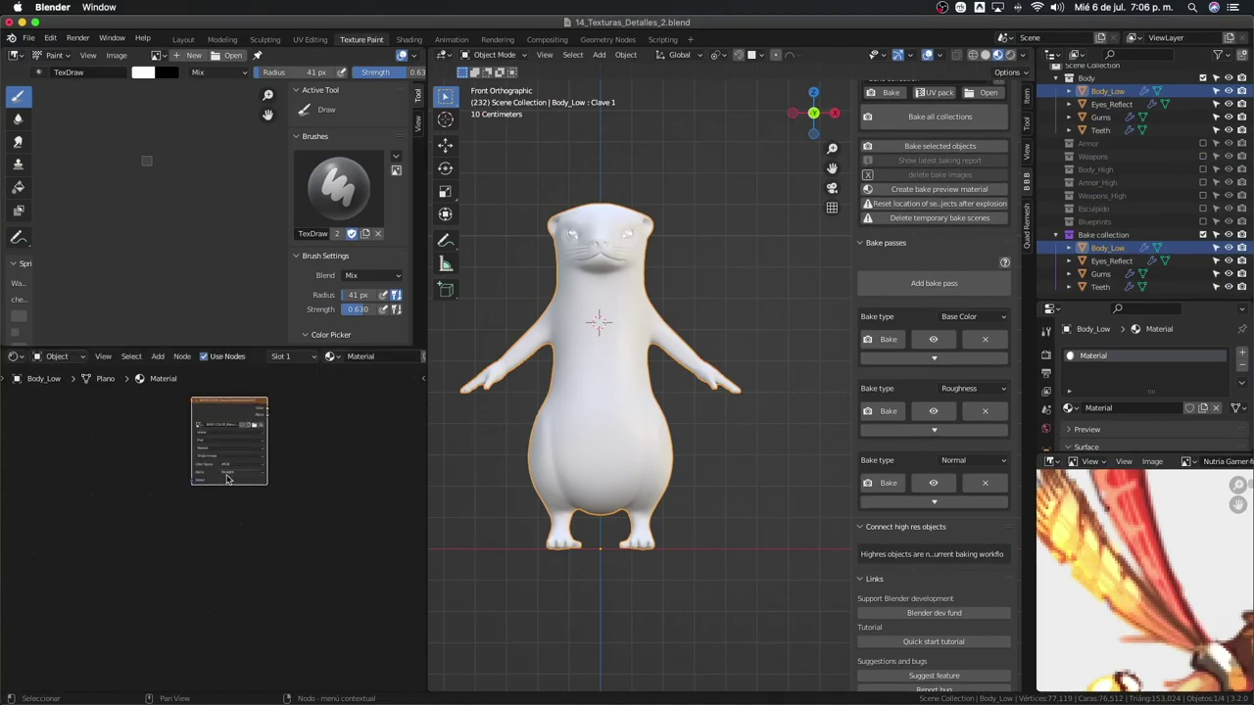
- Drop the NORMAL and ROUGHNESS baked textures into the node editor
key("ctrl+Up")
left_click(228, 541)
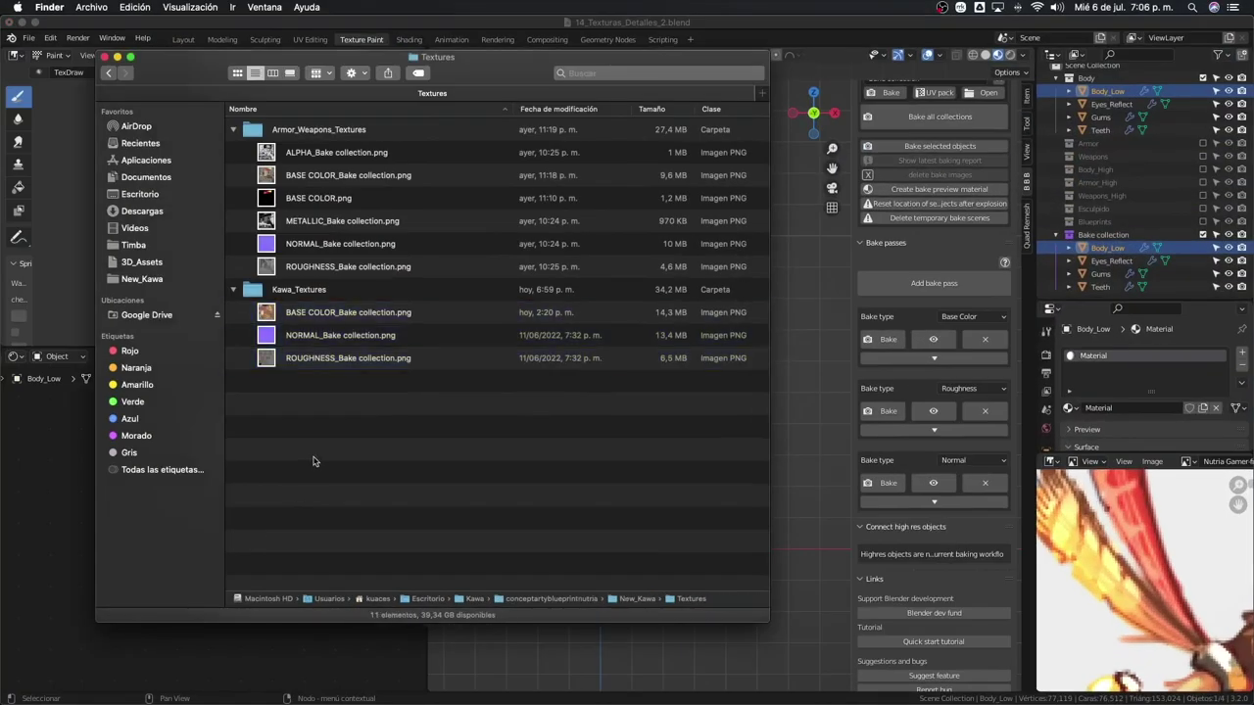
left_click(312, 334)
left_click(285, 360, "shift")
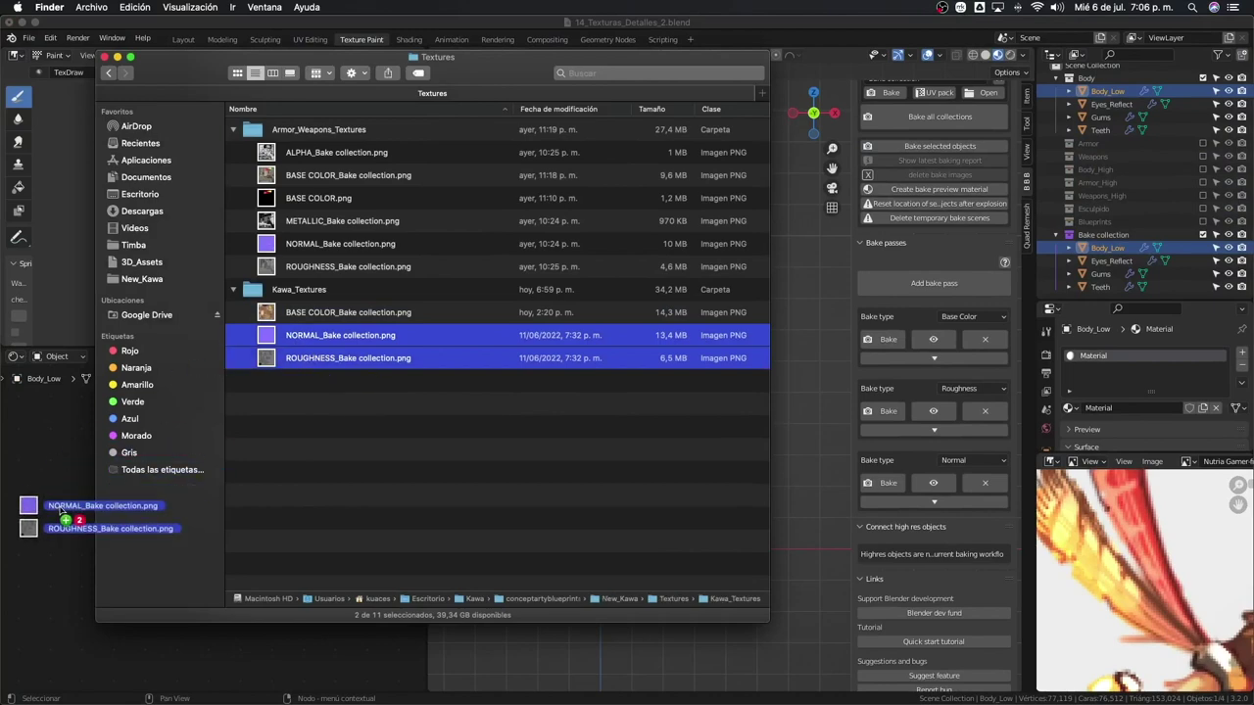
left_click_drag(299, 340, 63, 529)
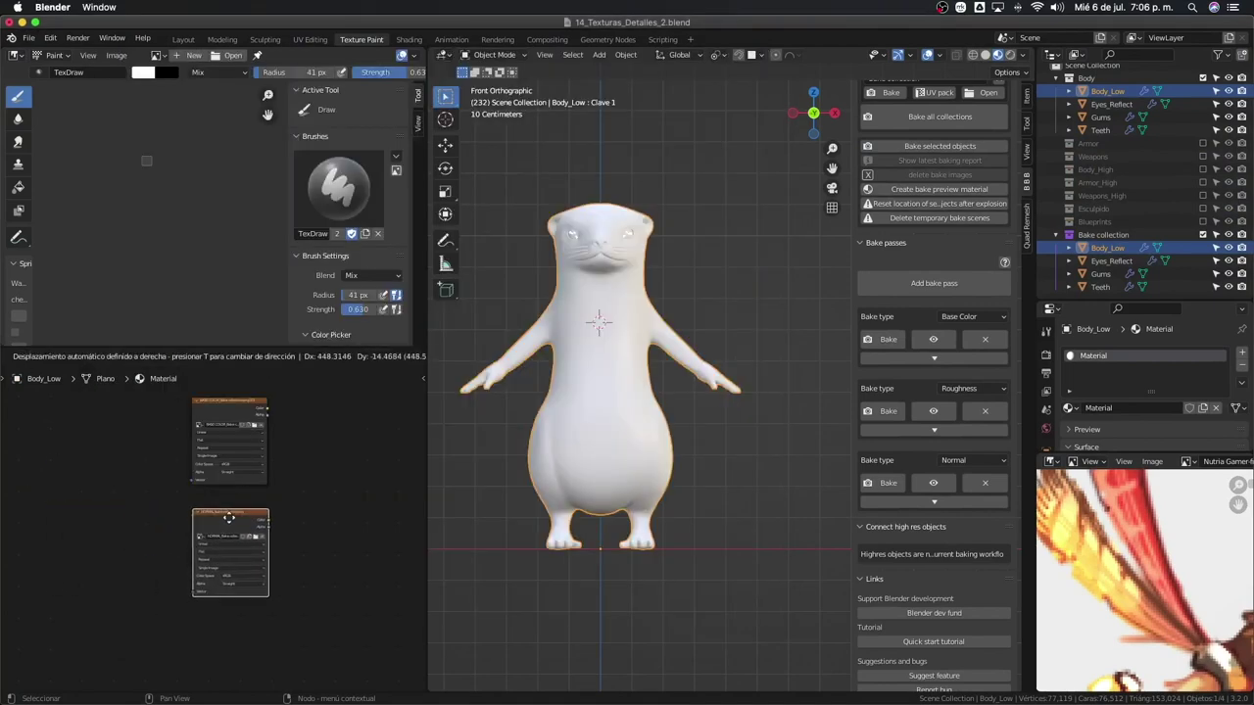
- Drop the ROUGHNESS texture on its own and move its image node into the texture column
key("ctrl+Up")
left_click(181, 539)
left_click(267, 494)
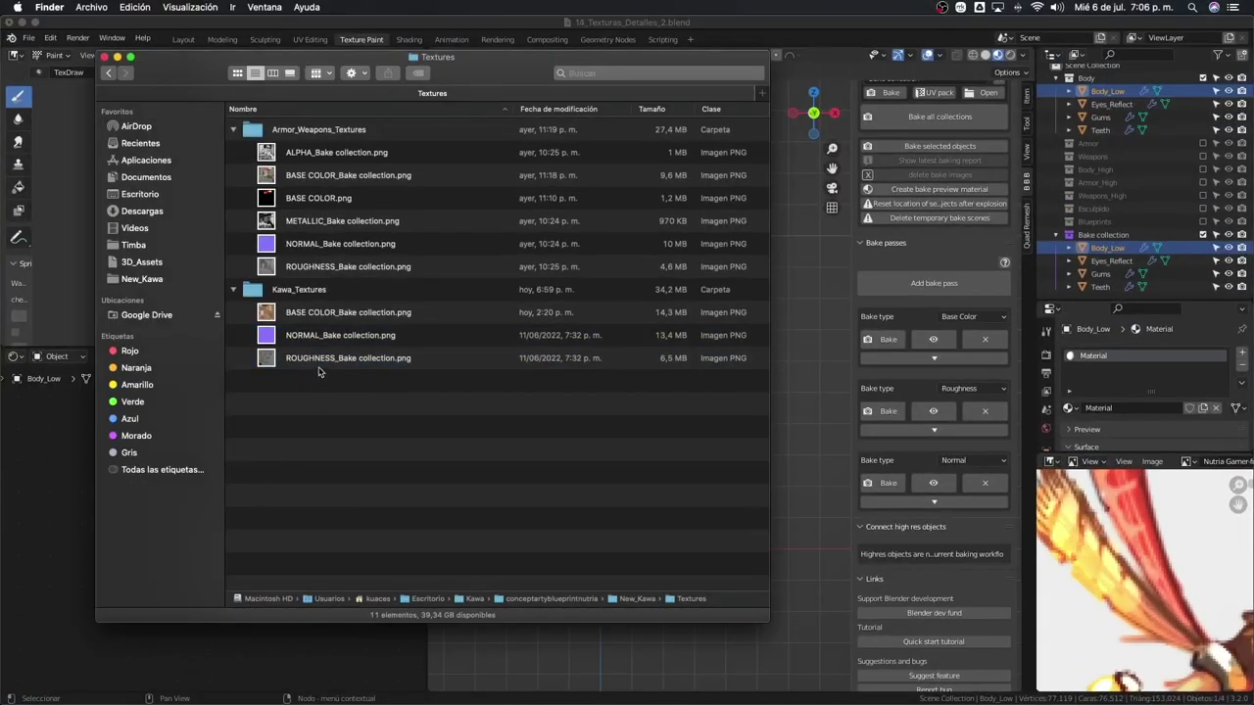
left_click_drag(326, 358, 77, 585)
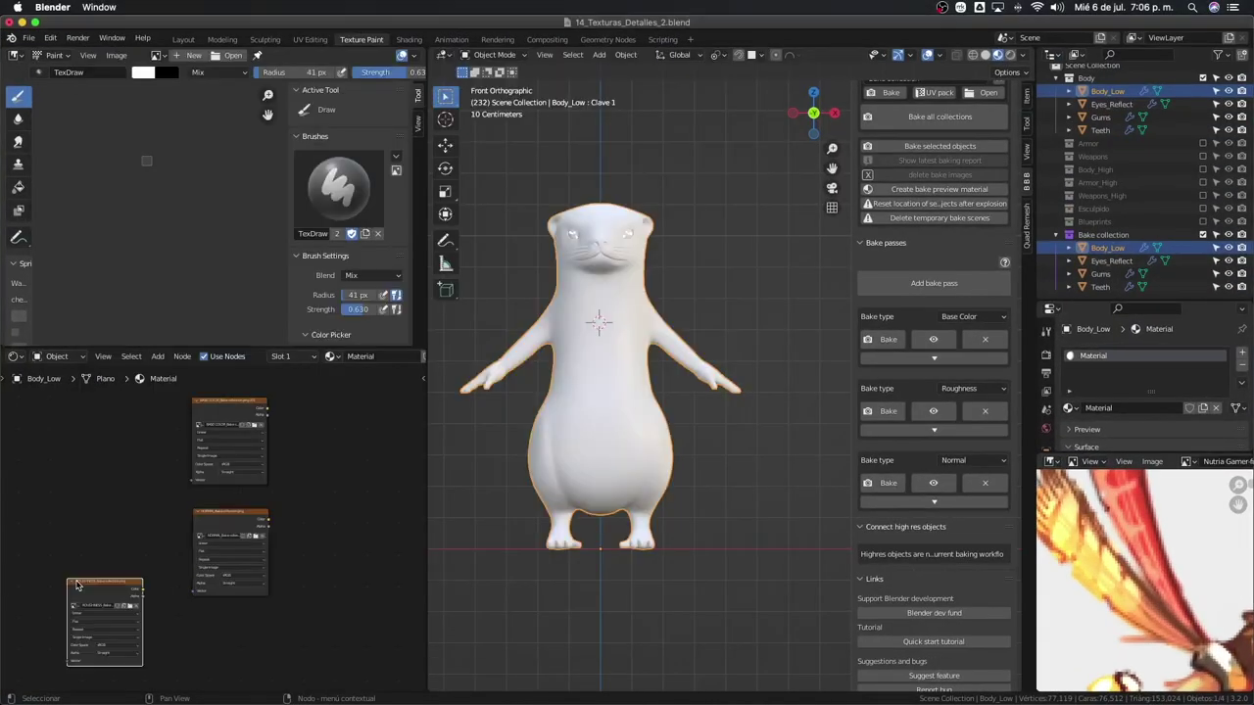
scroll(219, 596, "down", 2)
middle_click_drag(224, 594, 156, 531)
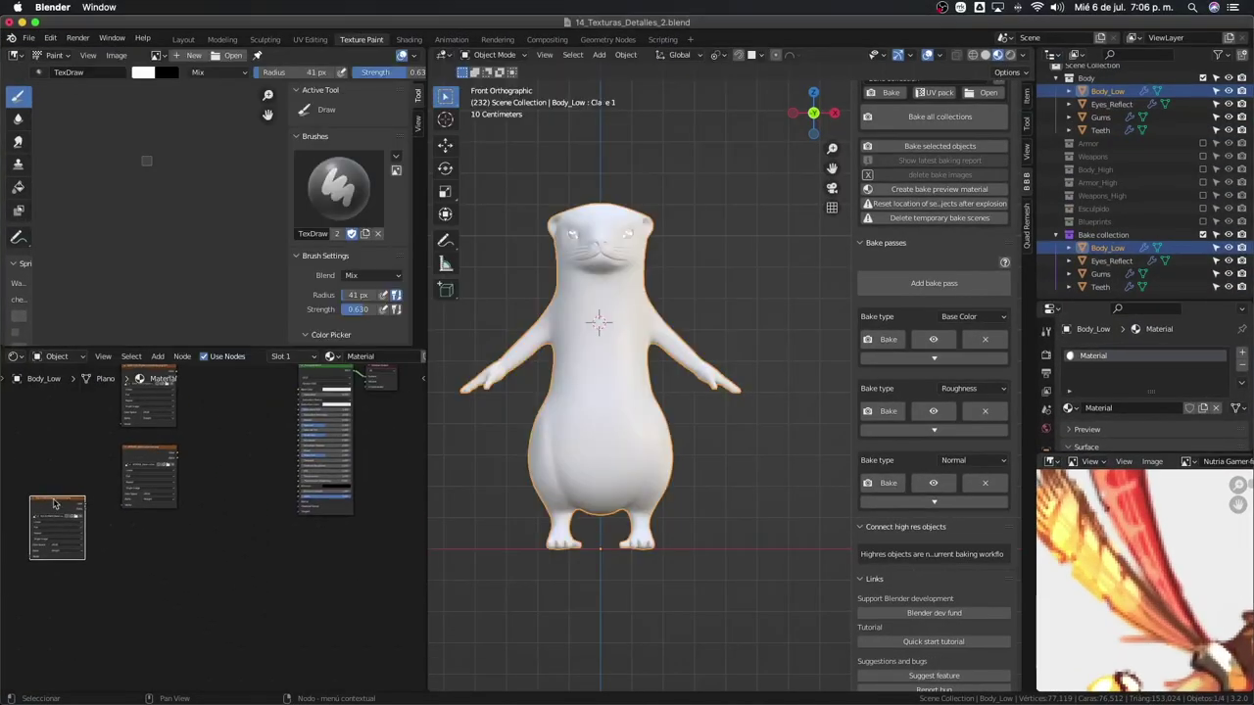
- Stack the baked image texture nodes in a neat column on the left
left_click_drag(56, 499, 155, 541)
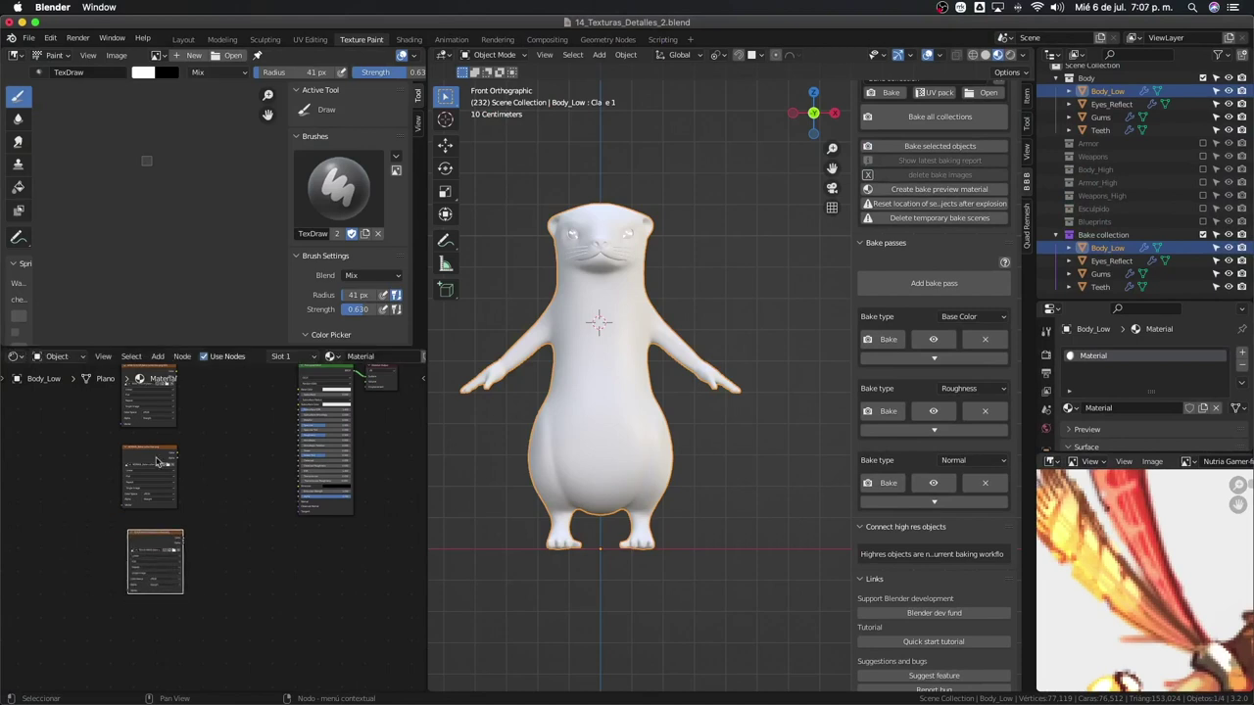
mouse_move(159, 461)
left_mouse_down()
mouse_move(166, 539)
mouse_move(186, 547)
left_mouse_up()
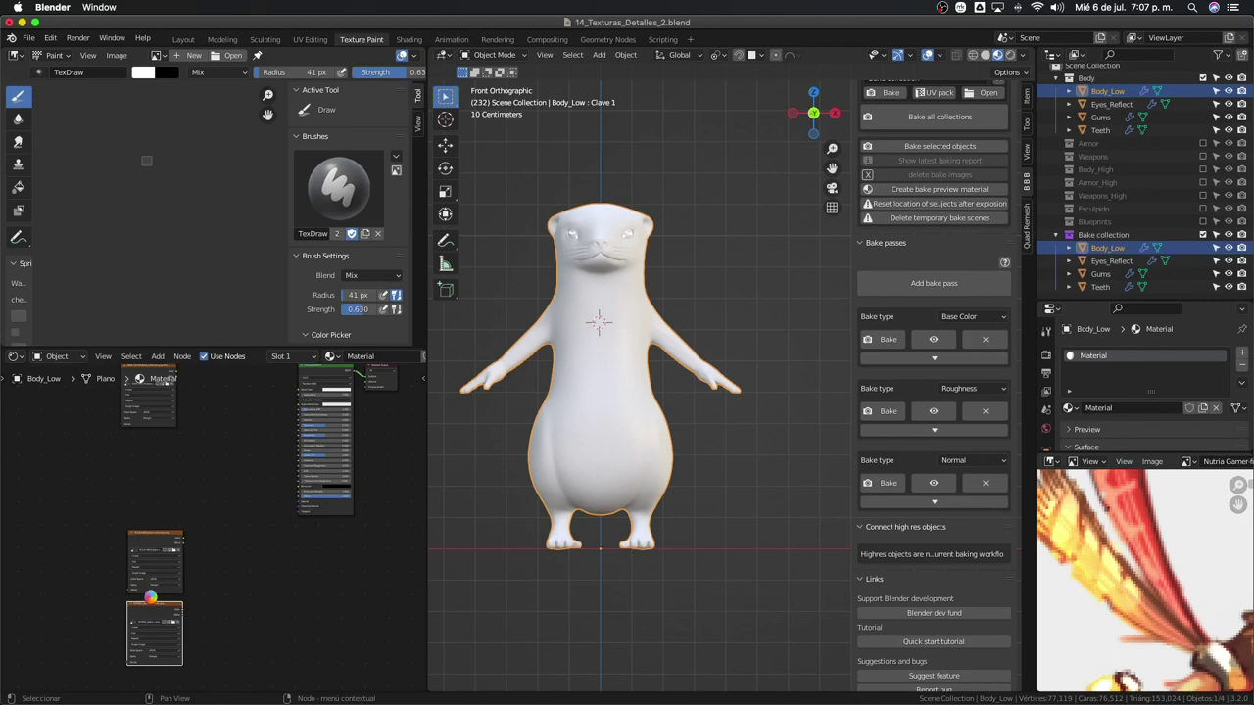
left_click_drag(149, 597, 157, 585)
key("g")
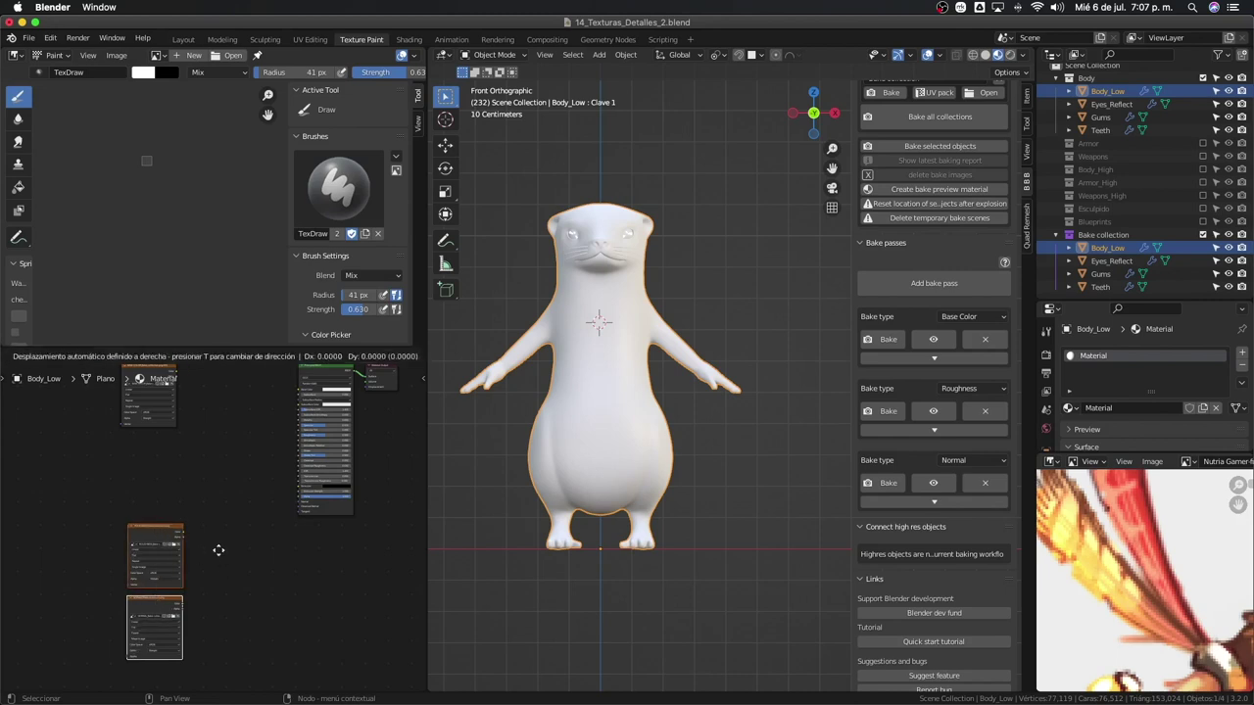
left_click(209, 464)
- Link the BASE COLOR texture to Base Color and the ROUGHNESS texture to Roughness
scroll(210, 464, "up", 1)
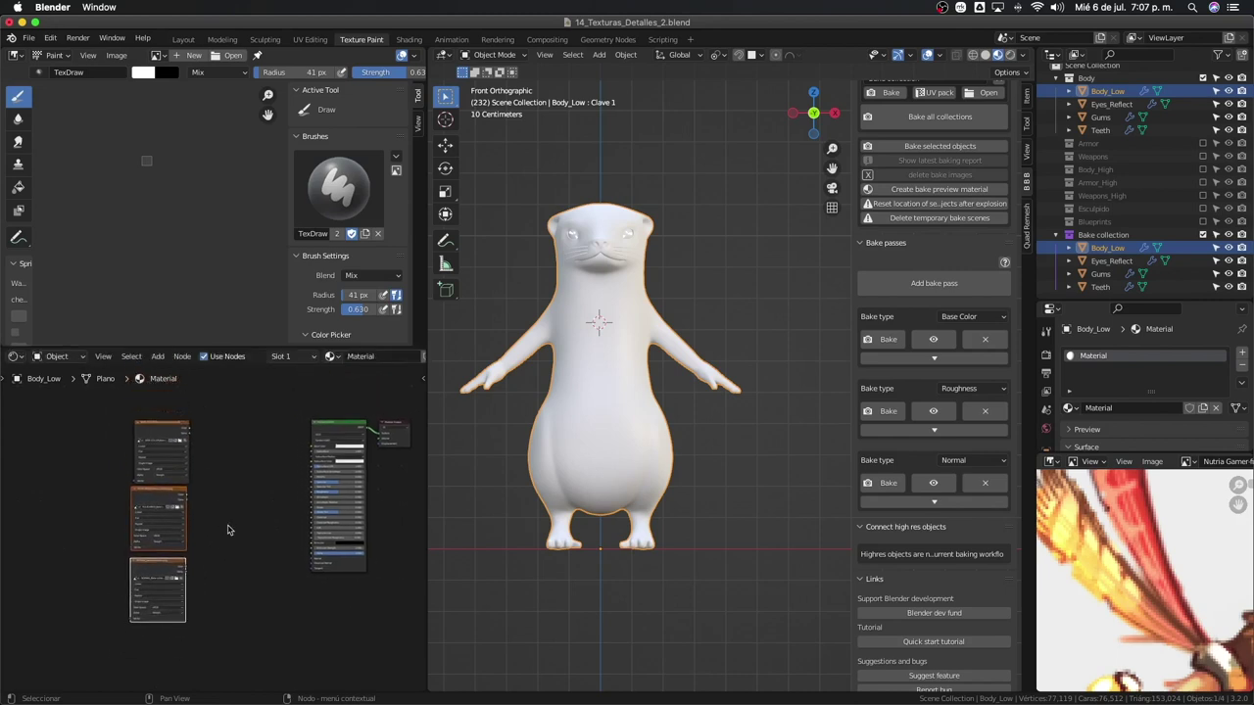
scroll(218, 561, "up", 1)
scroll(218, 561, "up", 1)
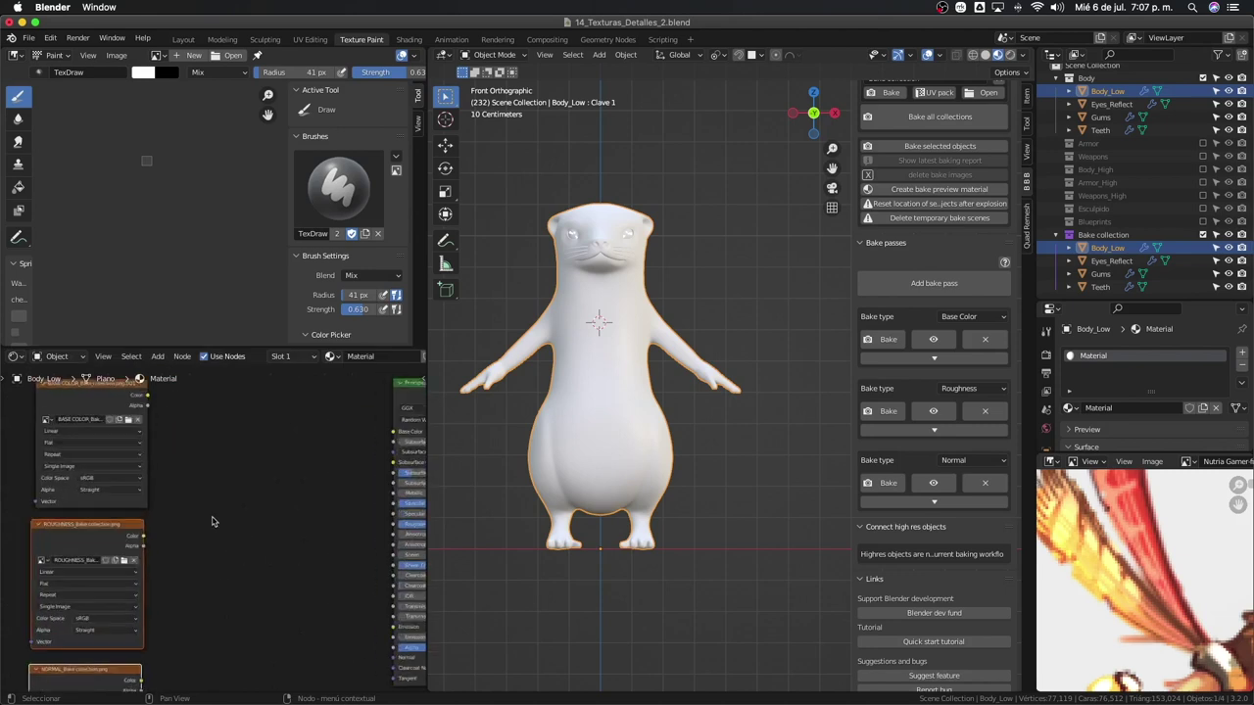
scroll(206, 499, "up", 1)
left_click_drag(150, 407, 380, 446)
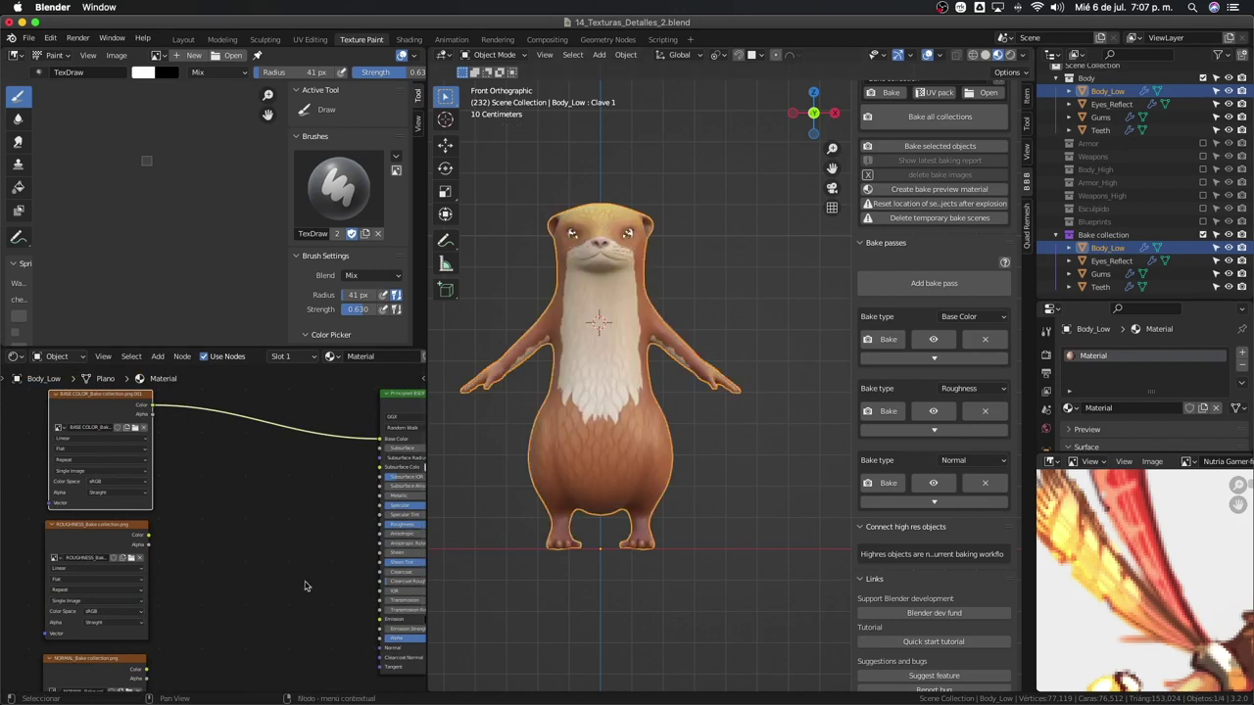
scroll(304, 589, "up", 1)
mouse_move(217, 571)
middle_mouse_down()
mouse_move(145, 549)
mouse_move(161, 563)
middle_mouse_up()
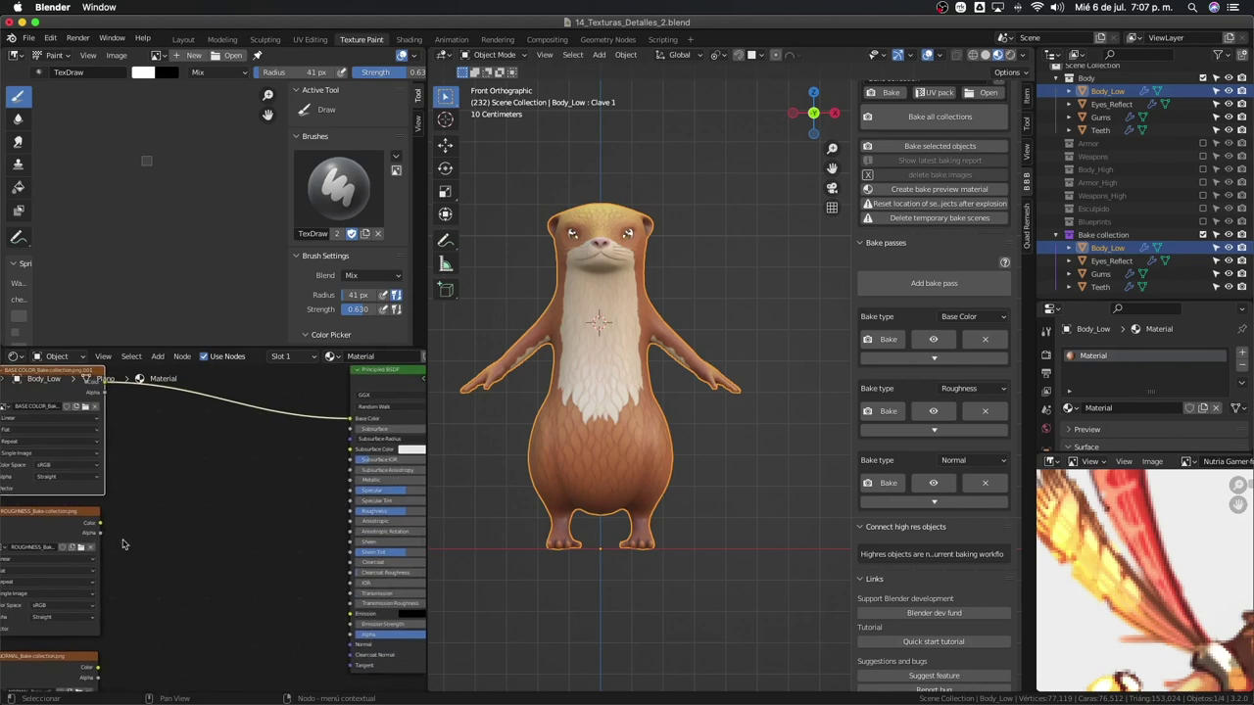
left_click_drag(100, 524, 348, 520)
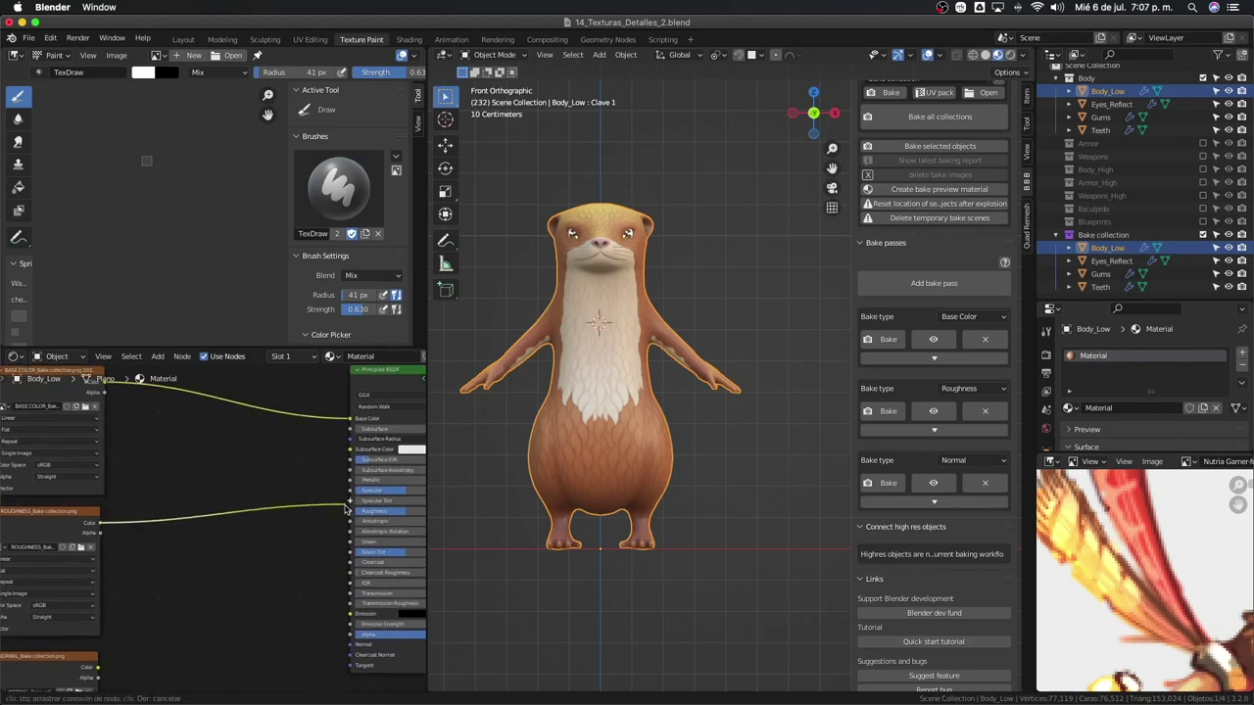
left_click_drag(348, 521, 350, 510)
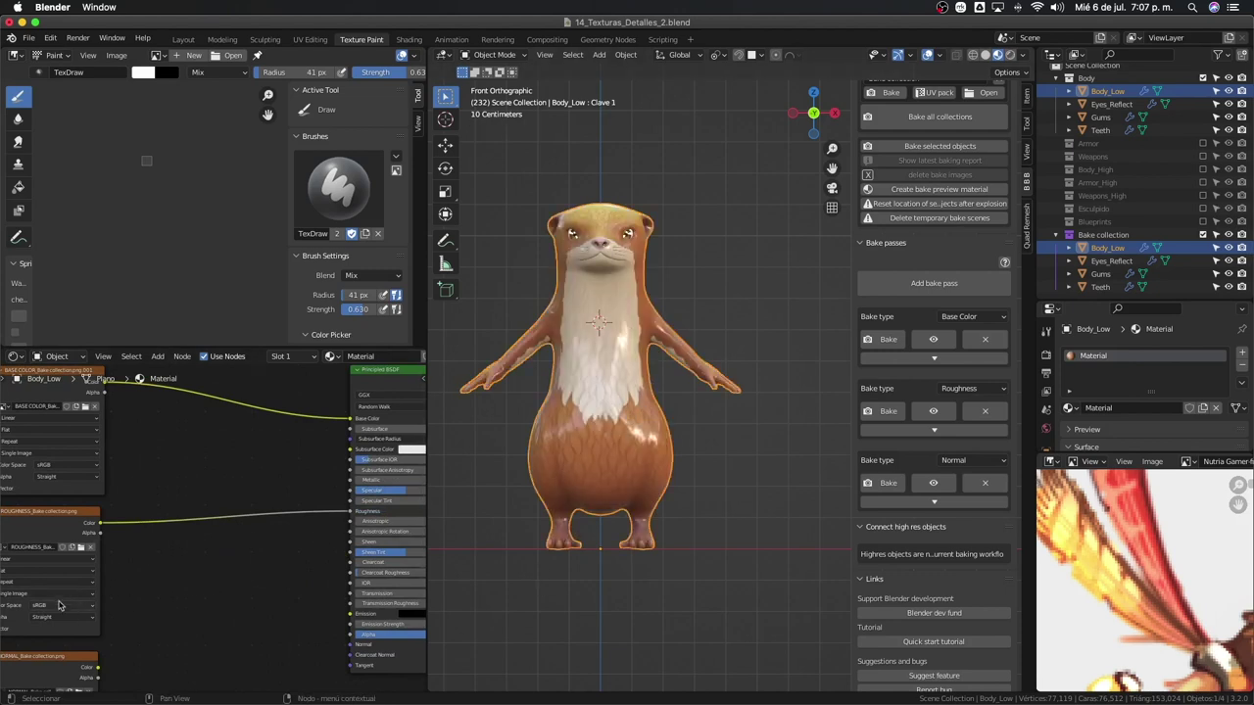
- Set the ROUGHNESS texture's Color Space to Non-Color and view the textured otter
middle_click_drag(49, 610, 108, 573)
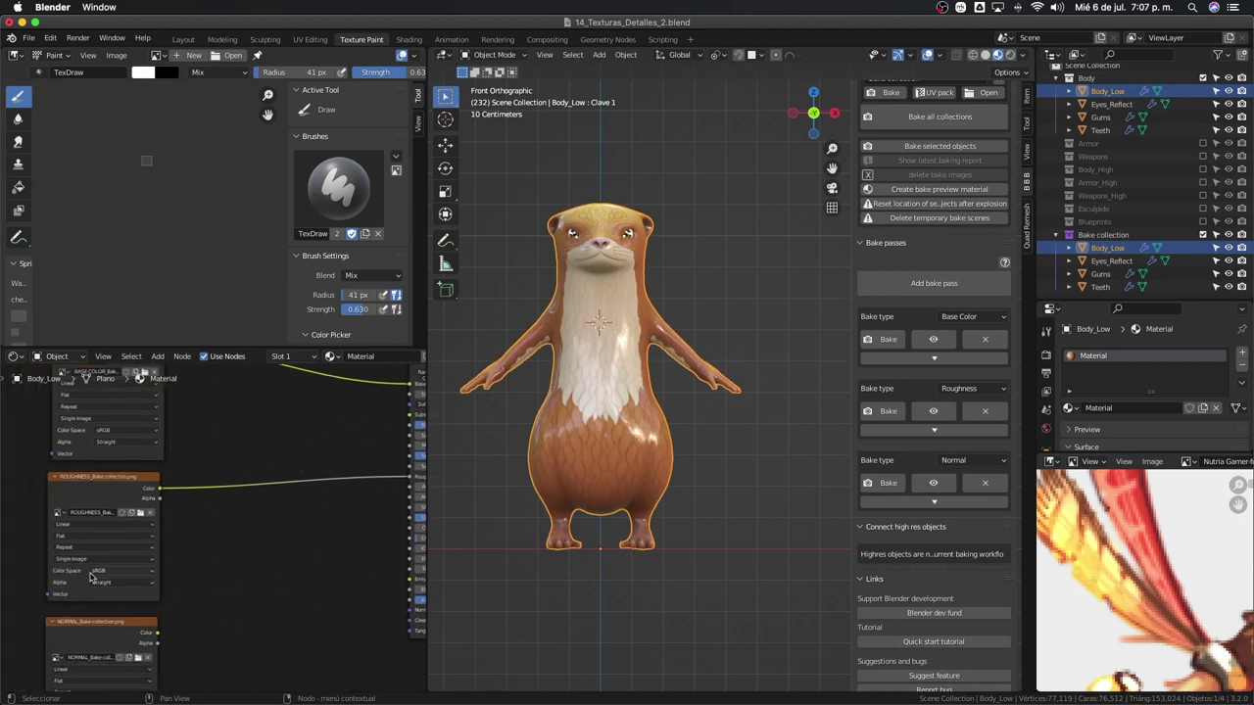
left_click(91, 576)
left_click(121, 627)
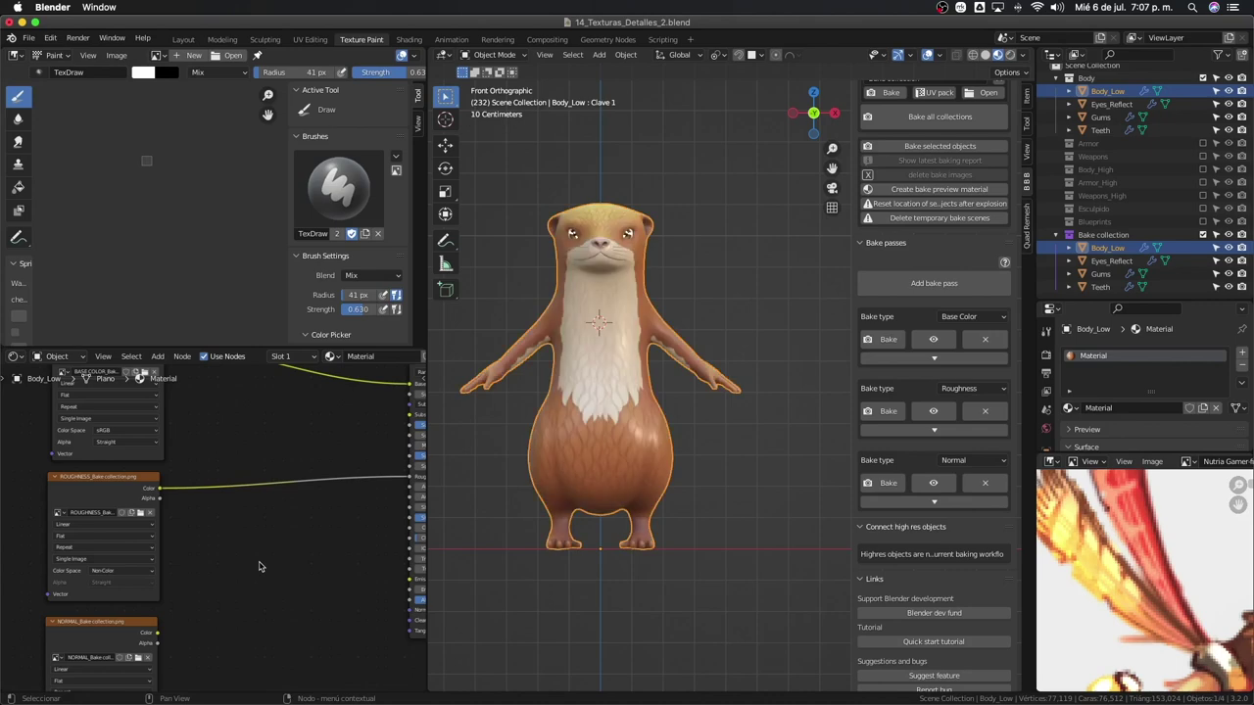
middle_click_drag(645, 444, 643, 395)
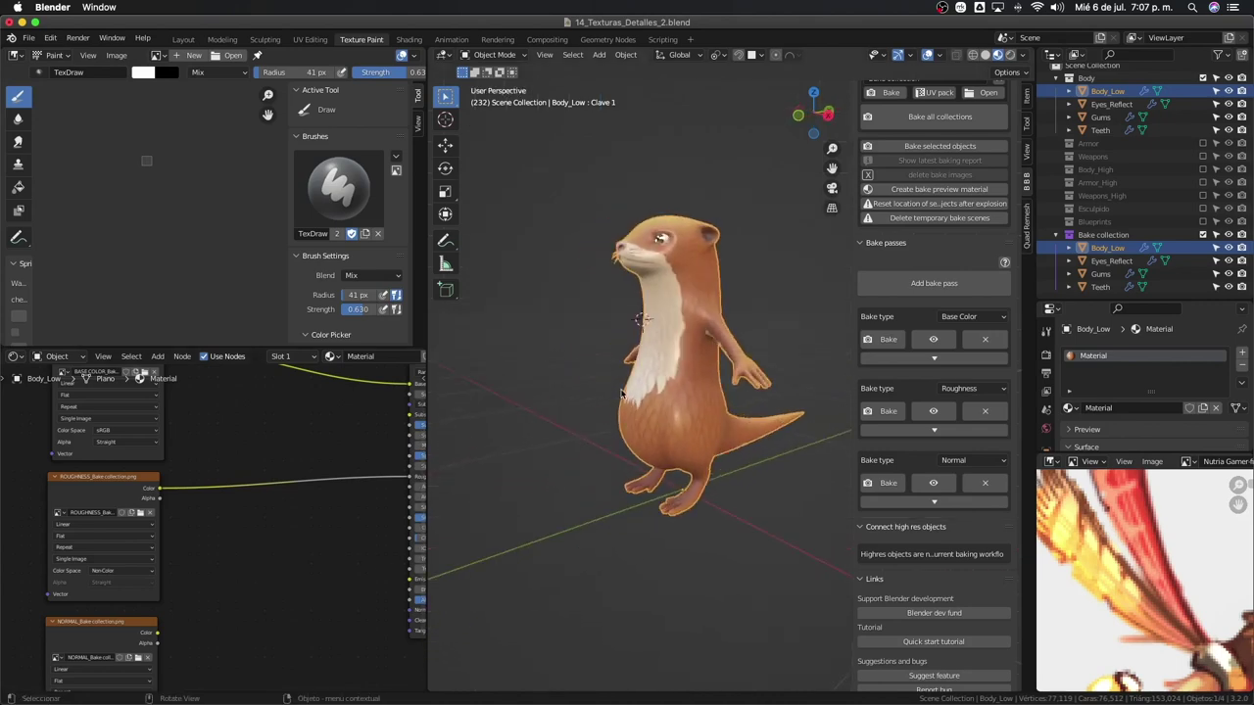
- Connect the ROUGHNESS texture's Color output to the Principled BSDF Roughness input
scroll(293, 510, "up", 3)
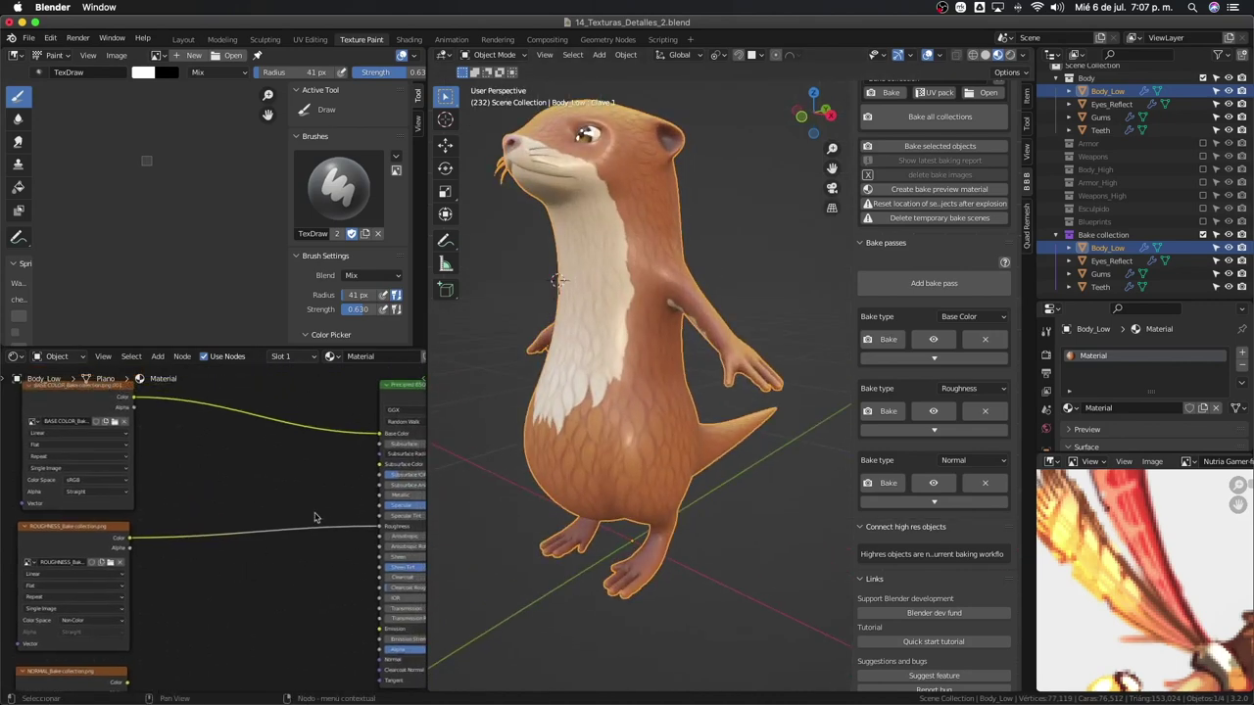
scroll(602, 389, "up", 3)
scroll(602, 389, "up", 2)
scroll(601, 389, "down", 5)
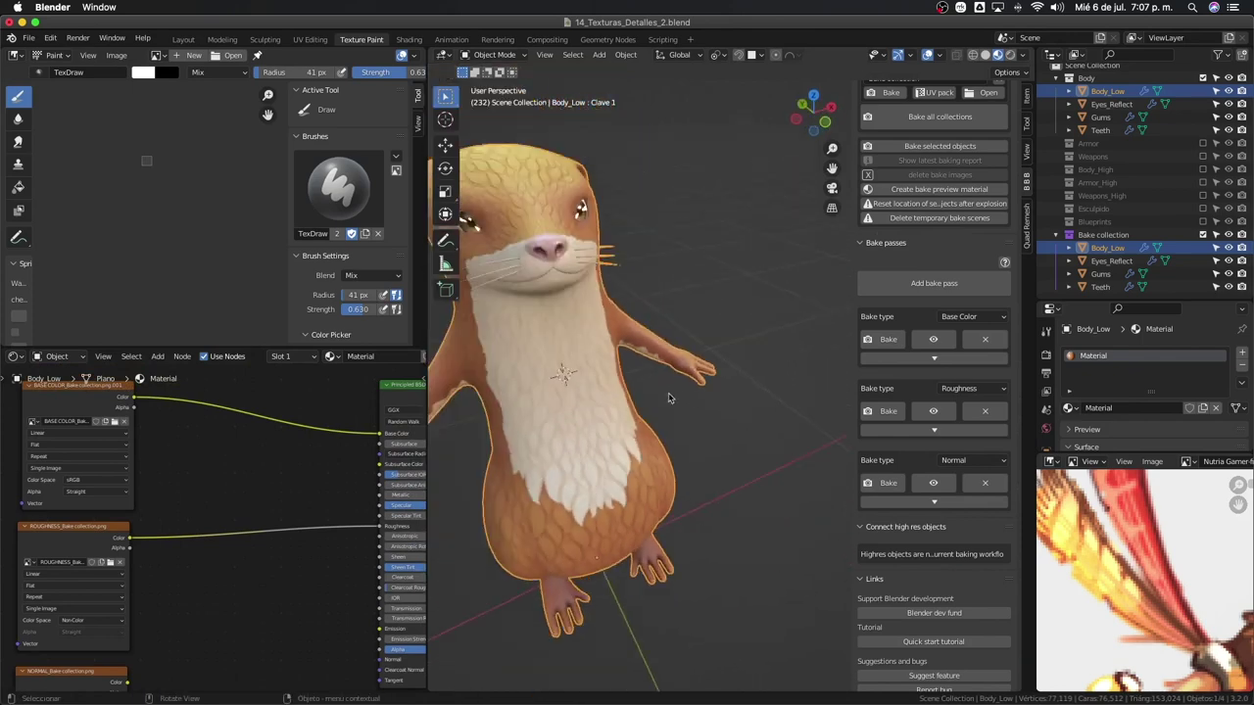
middle_click_drag(601, 389, 487, 444)
scroll(294, 503, "up", 2)
scroll(294, 504, "up", 2)
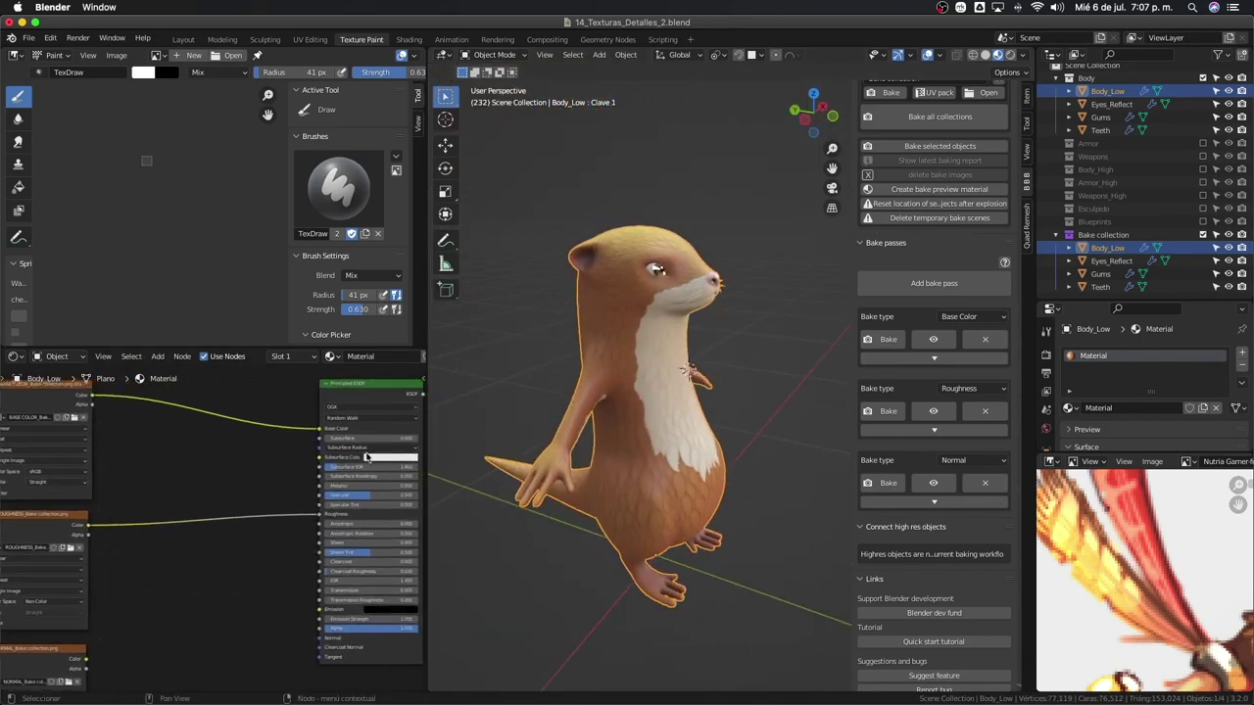
scroll(592, 427, "up", 2)
scroll(290, 581, "up", 1)
scroll(290, 581, "up", 2)
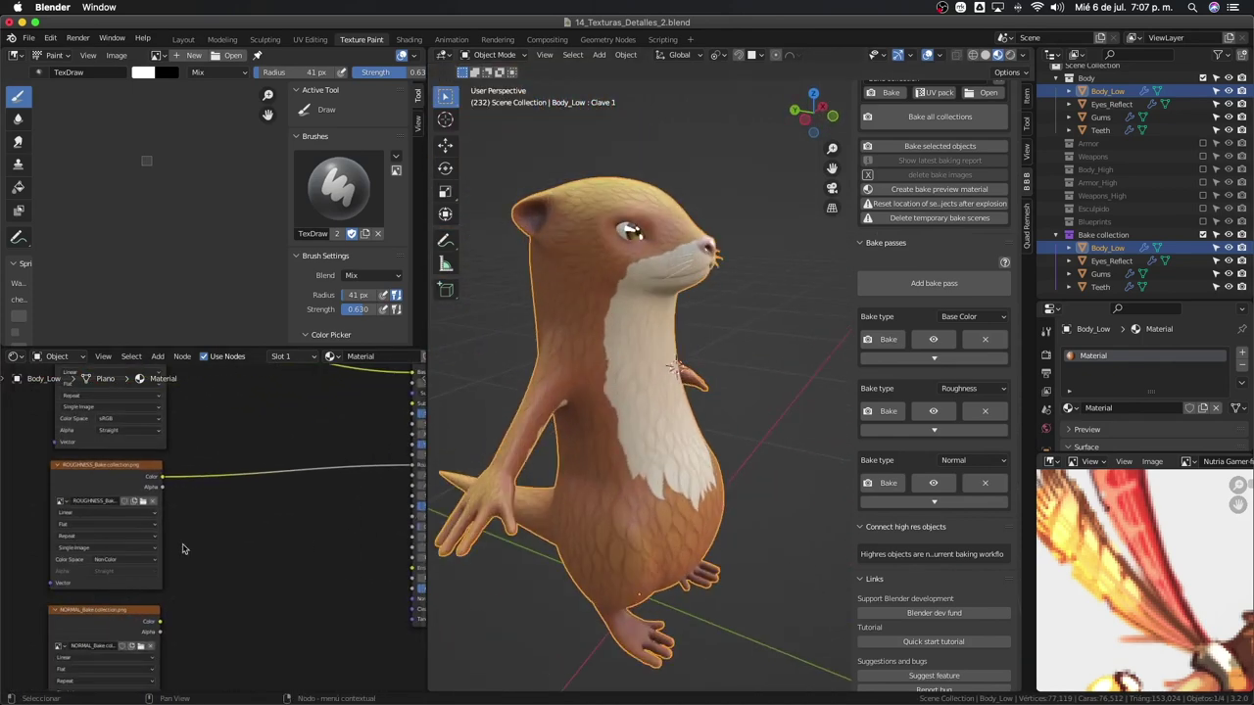
middle_click_drag(19, 588, 220, 551)
scroll(195, 578, "up", 1)
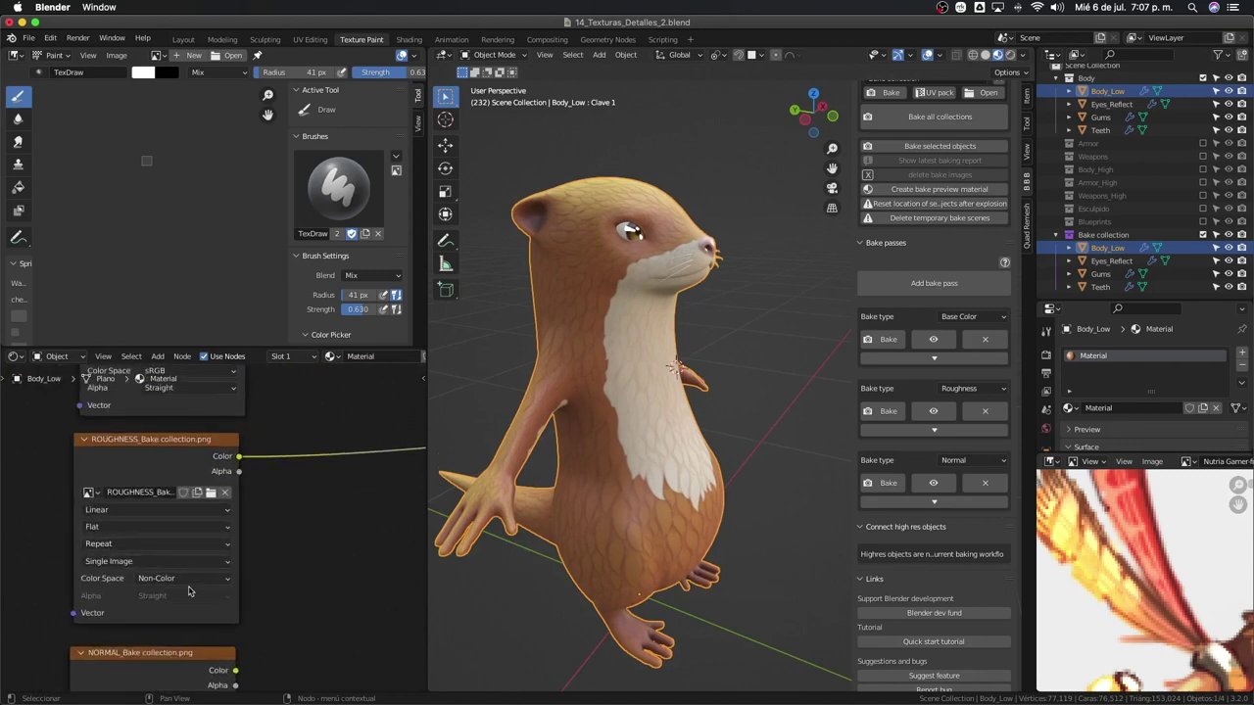
scroll(297, 556, "down", 2)
middle_click_drag(280, 578, 144, 582)
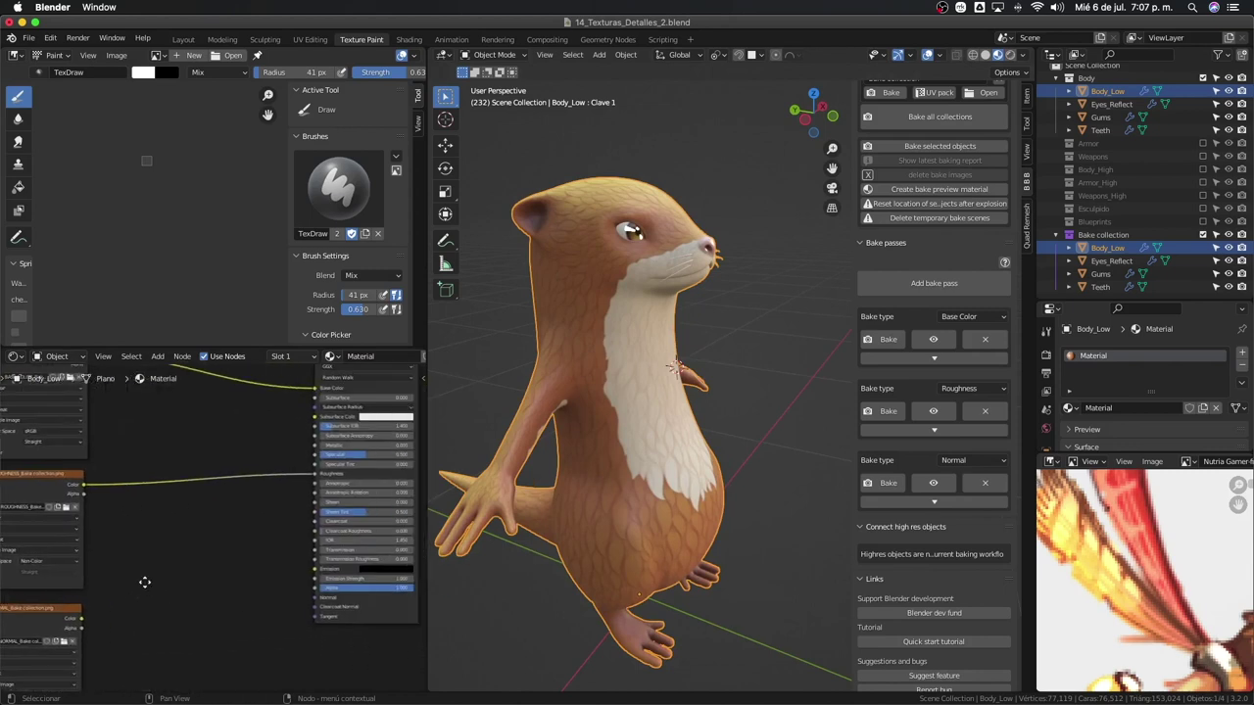
left_click(62, 490, "ctrl+shift")
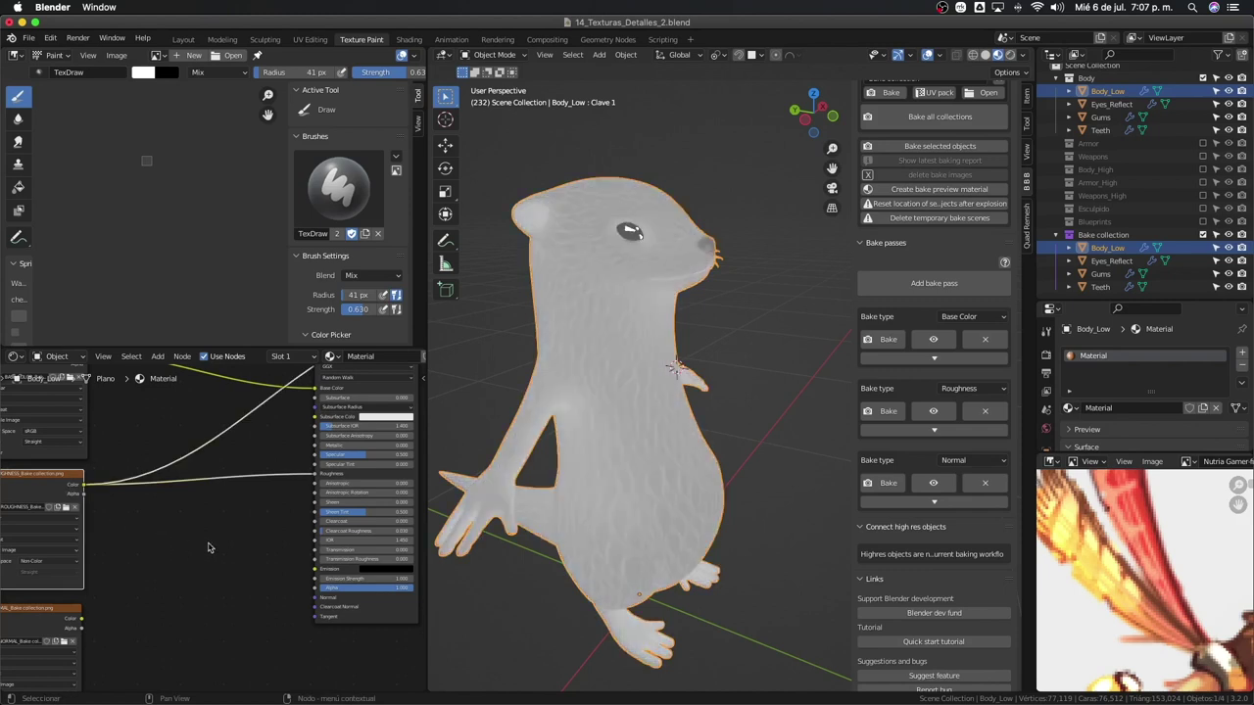
- Lower the Principled BSDF Specular value and turn the otter to face the camera
scroll(237, 543, "down", 1)
scroll(284, 472, "up", 1)
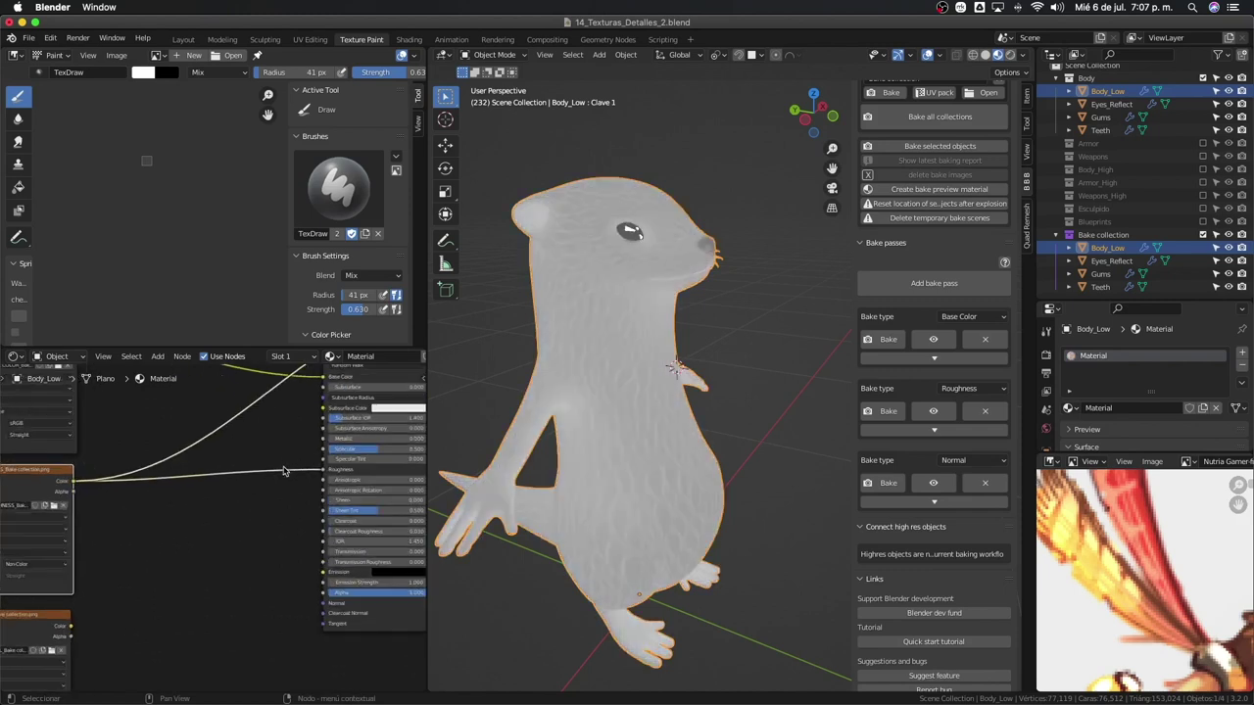
double_click(358, 450)
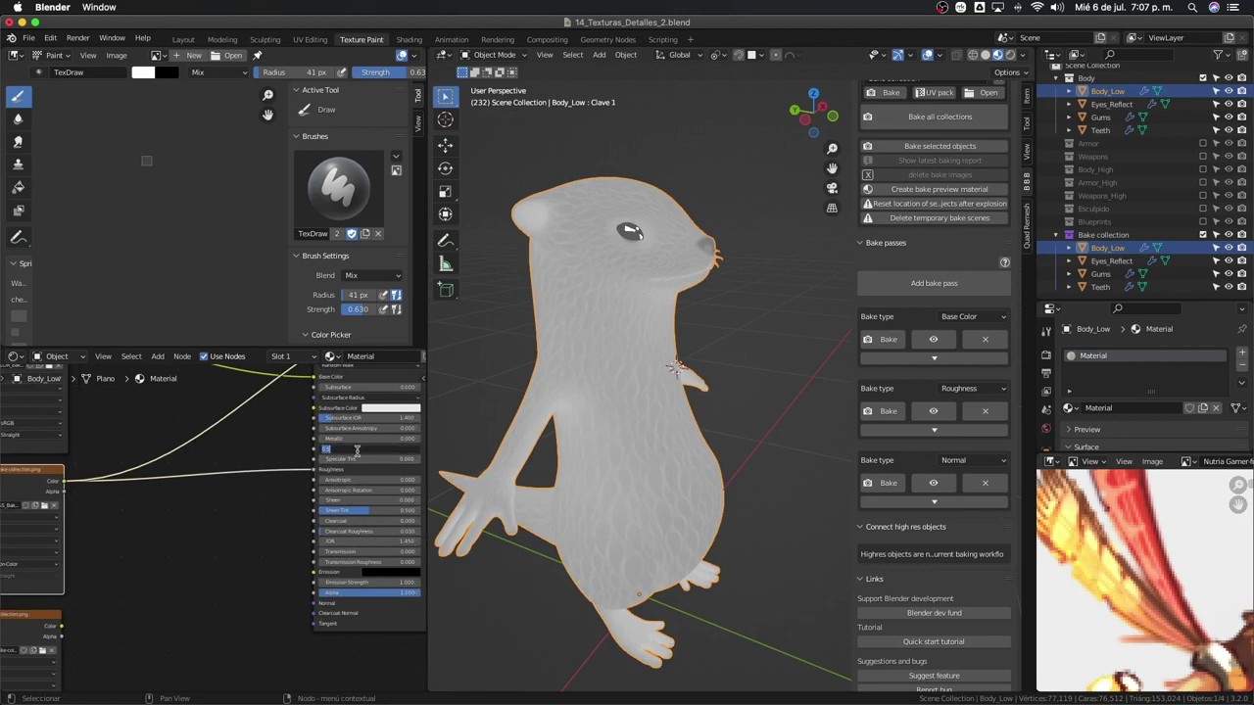
key("Return")
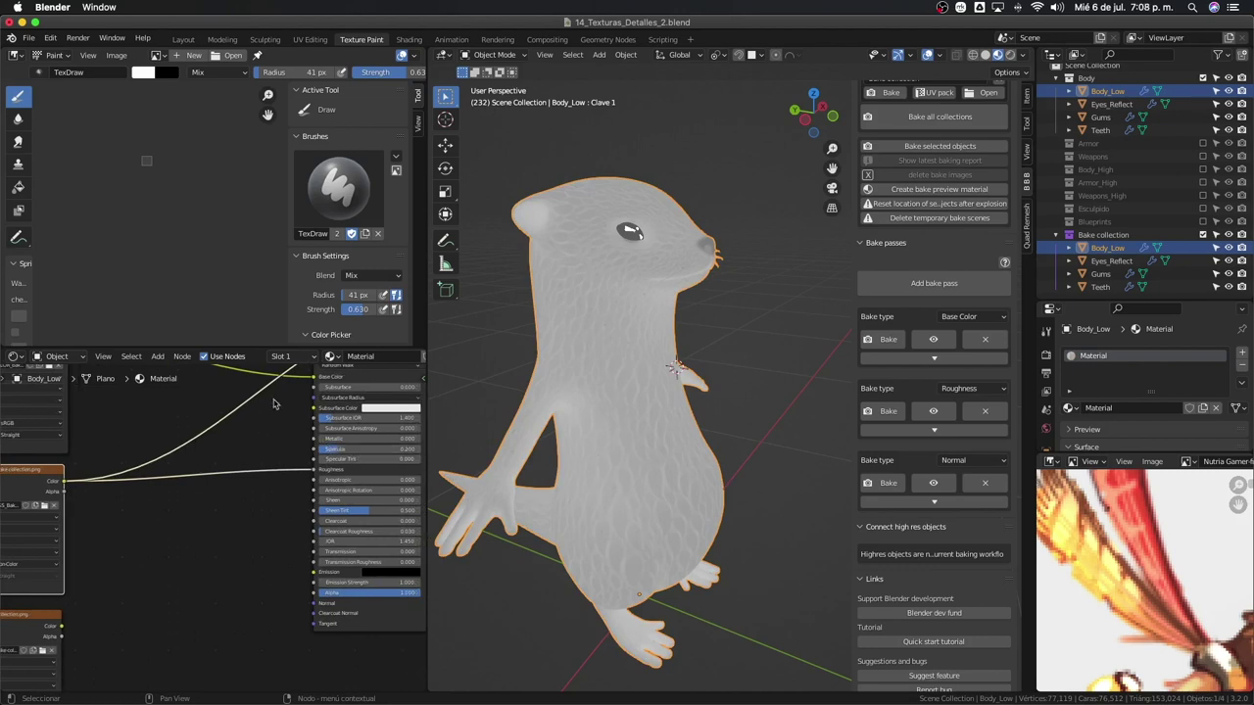
scroll(343, 422, "down", 1)
scroll(338, 397, "down", 1)
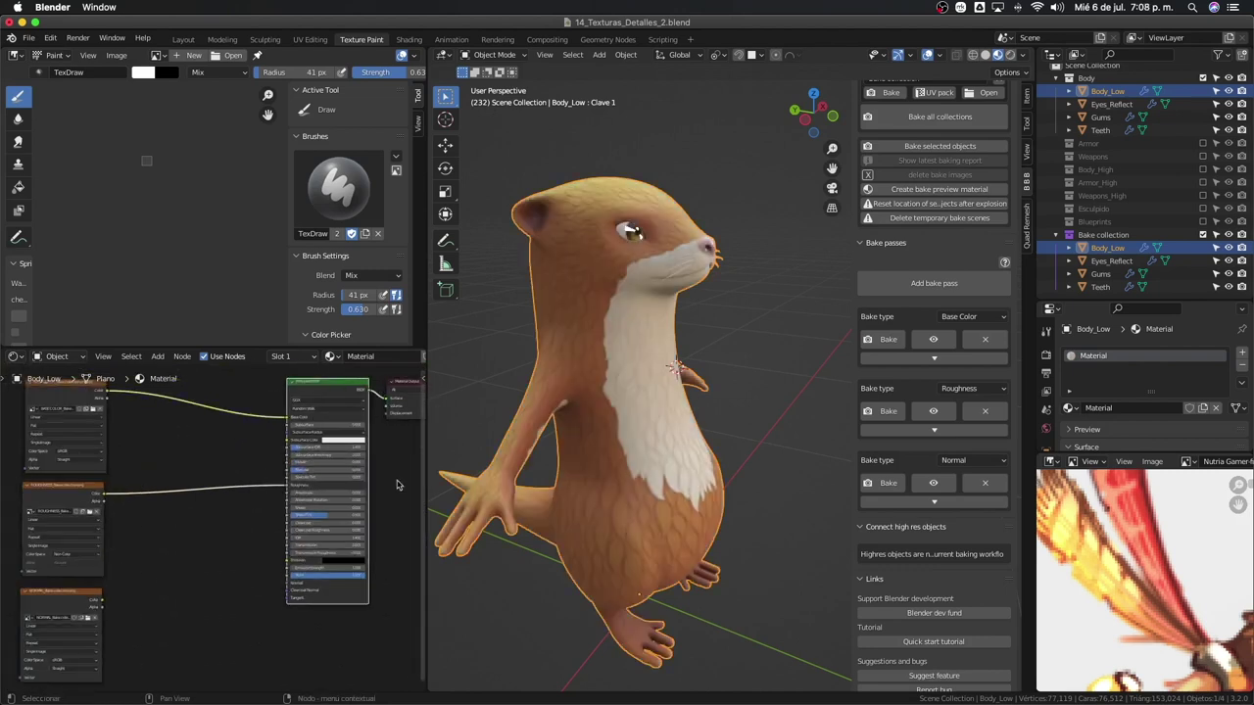
mouse_move(668, 497)
middle_mouse_down()
mouse_move(621, 382)
mouse_move(685, 451)
mouse_move(676, 490)
mouse_move(627, 495)
middle_mouse_up()
scroll(685, 451, "up", 4)
scroll(711, 488, "down", 3)
- Add a Normal Map node beside the textures, deleting a mistakenly added Normal node
scroll(59, 587, "up", 3)
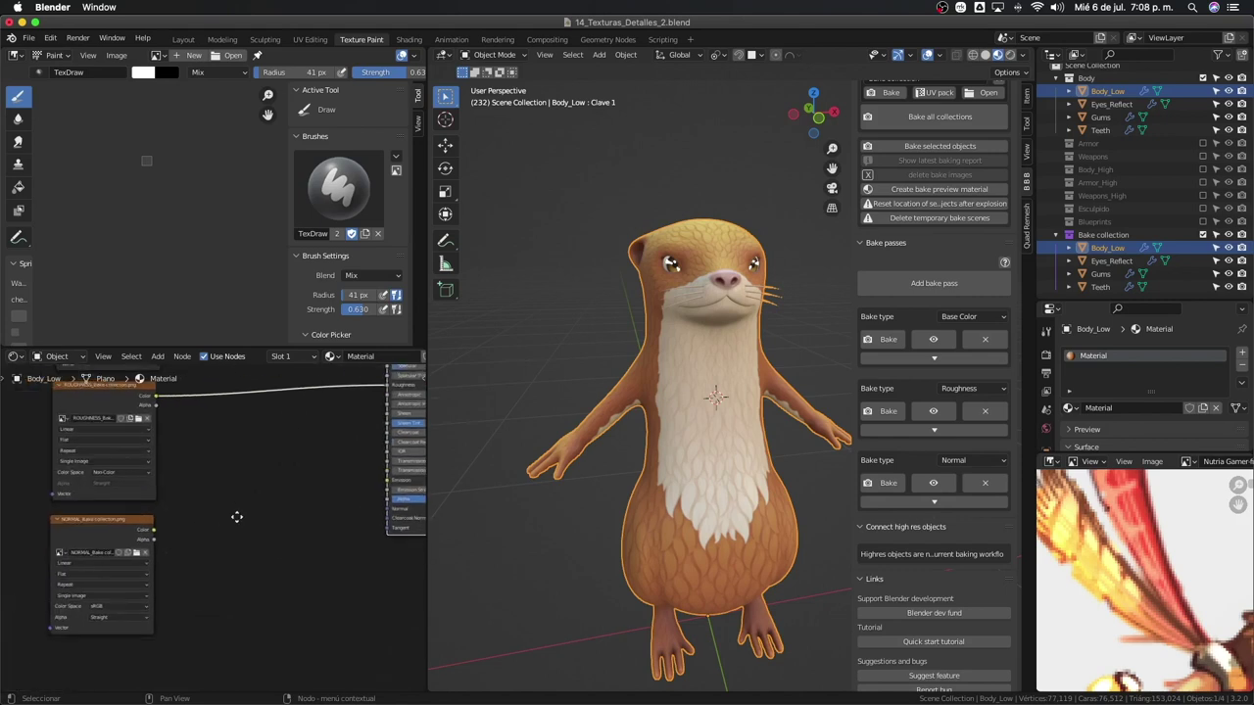
scroll(235, 515, "up", 2)
middle_click_drag(215, 558, 202, 559)
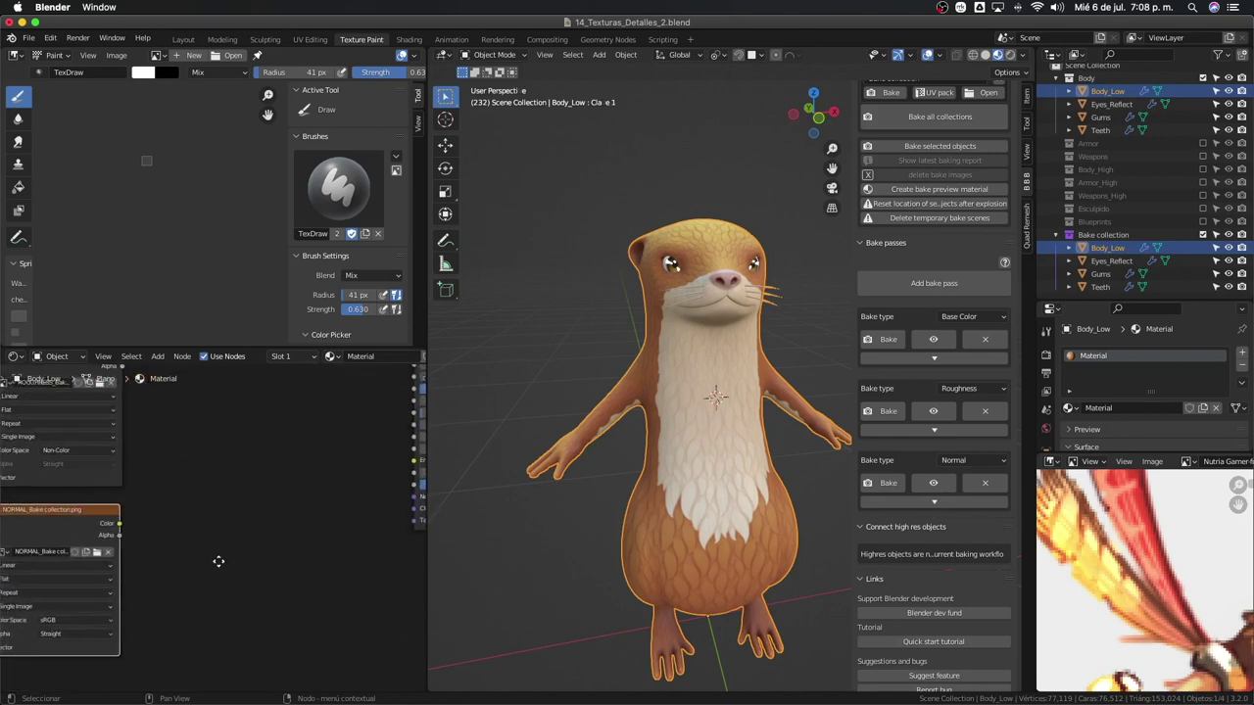
scroll(218, 559, "down", 2)
middle_click_drag(229, 650, 173, 652)
key("shift+a")
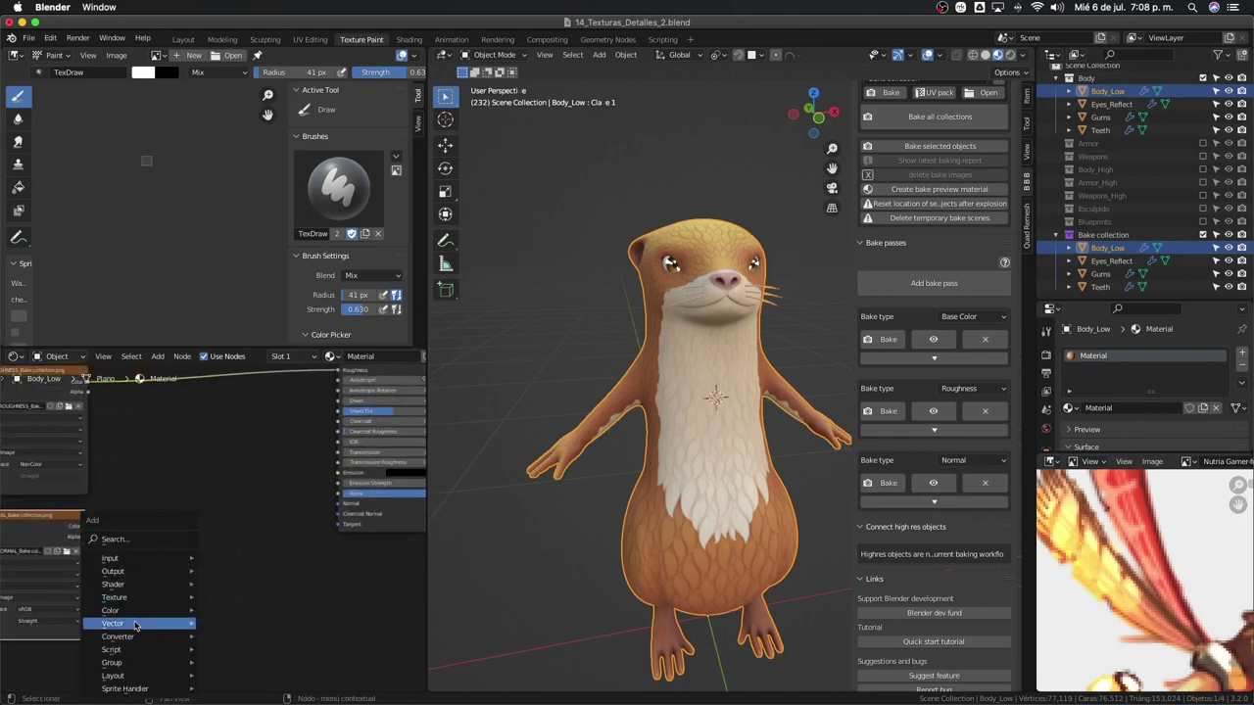
mouse_move(137, 623)
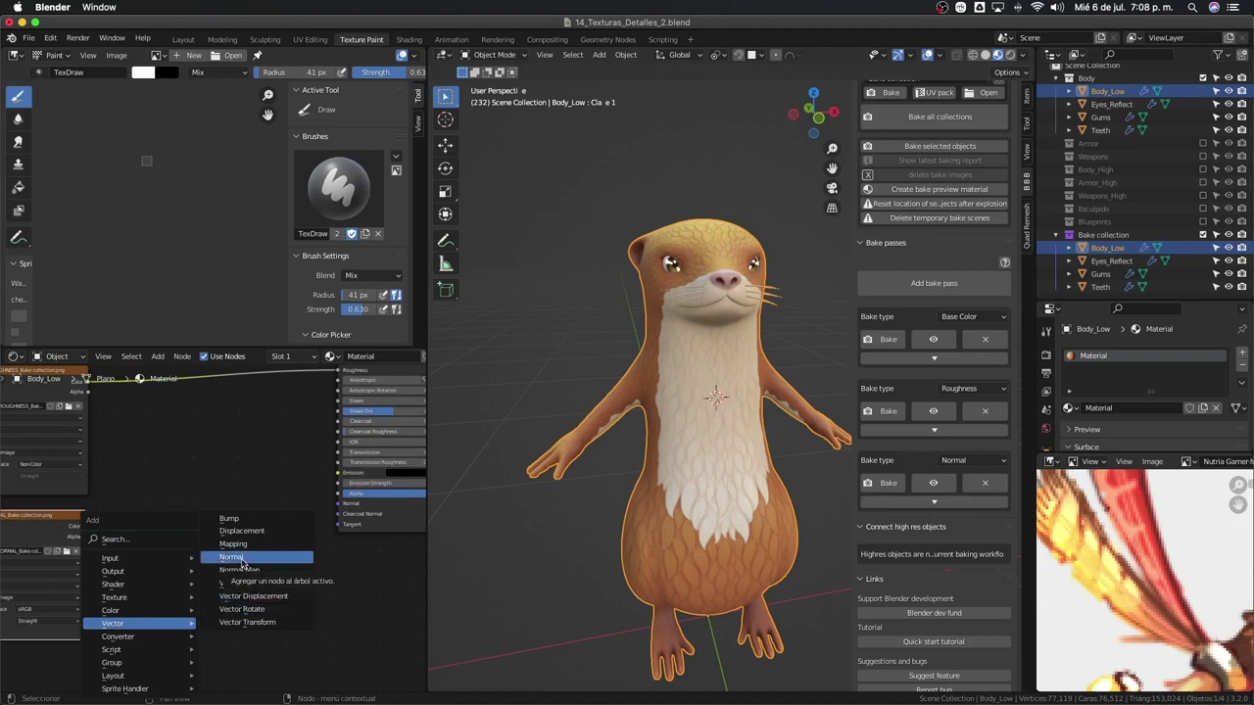
left_click(242, 561)
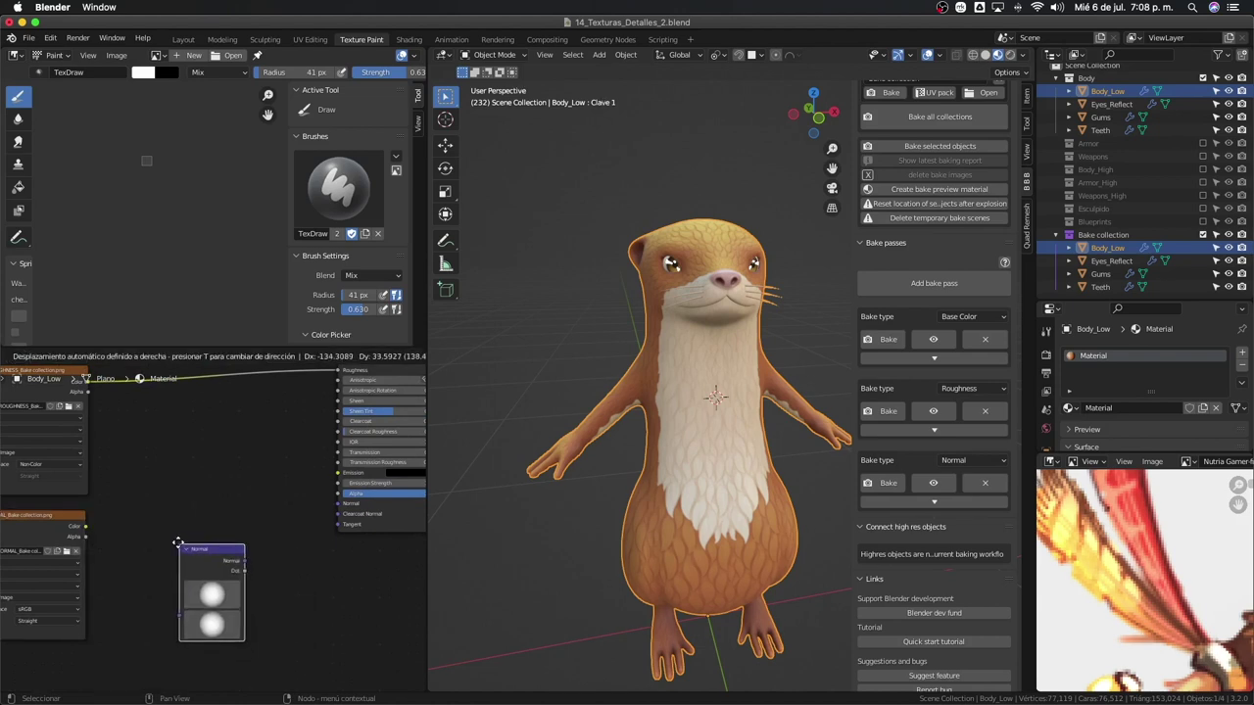
left_click(220, 562)
key("x")
key("shift+a")
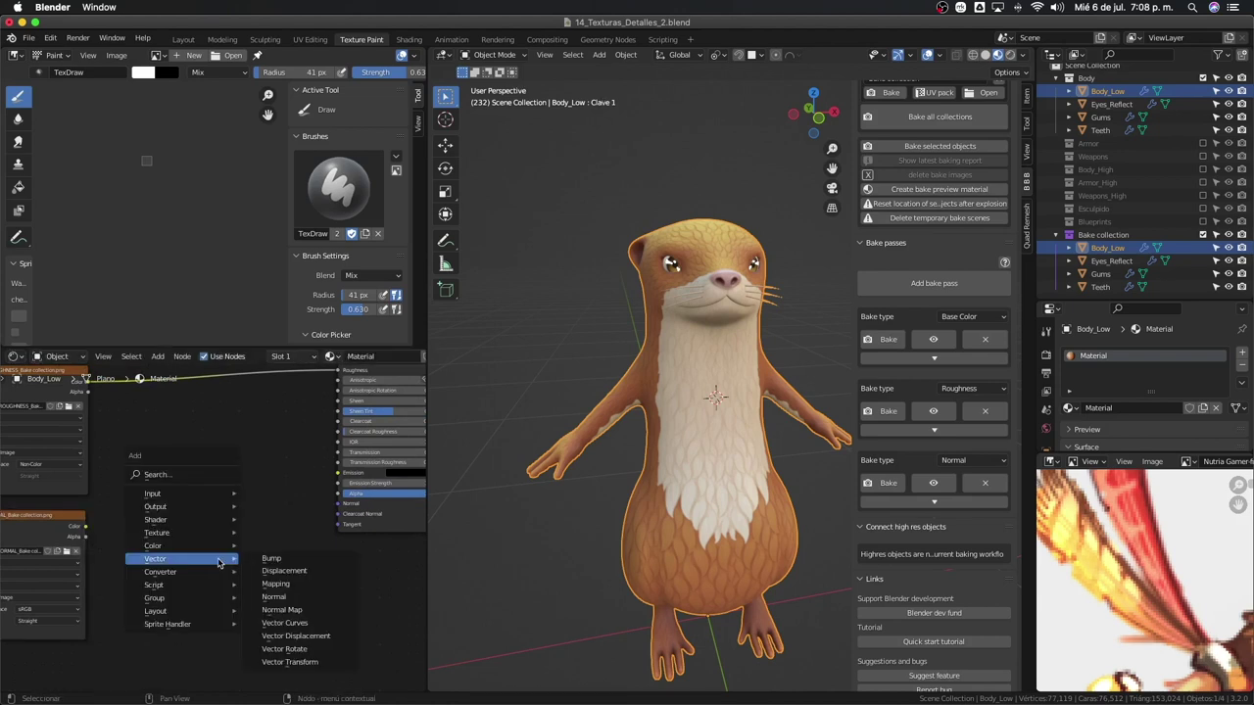
left_click(281, 611)
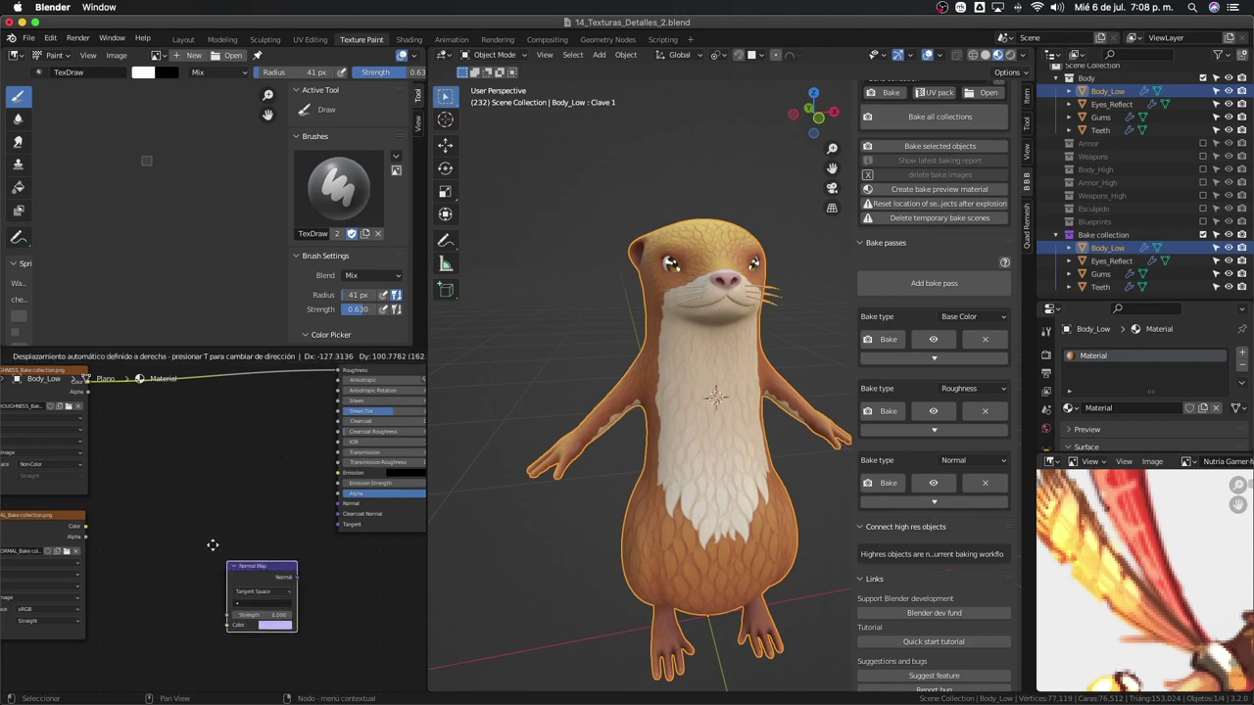
left_click(171, 517)
- Feed the NORMAL texture's Color into the Normal Map and its output into BSDF Normal
scroll(186, 500, "down", 3)
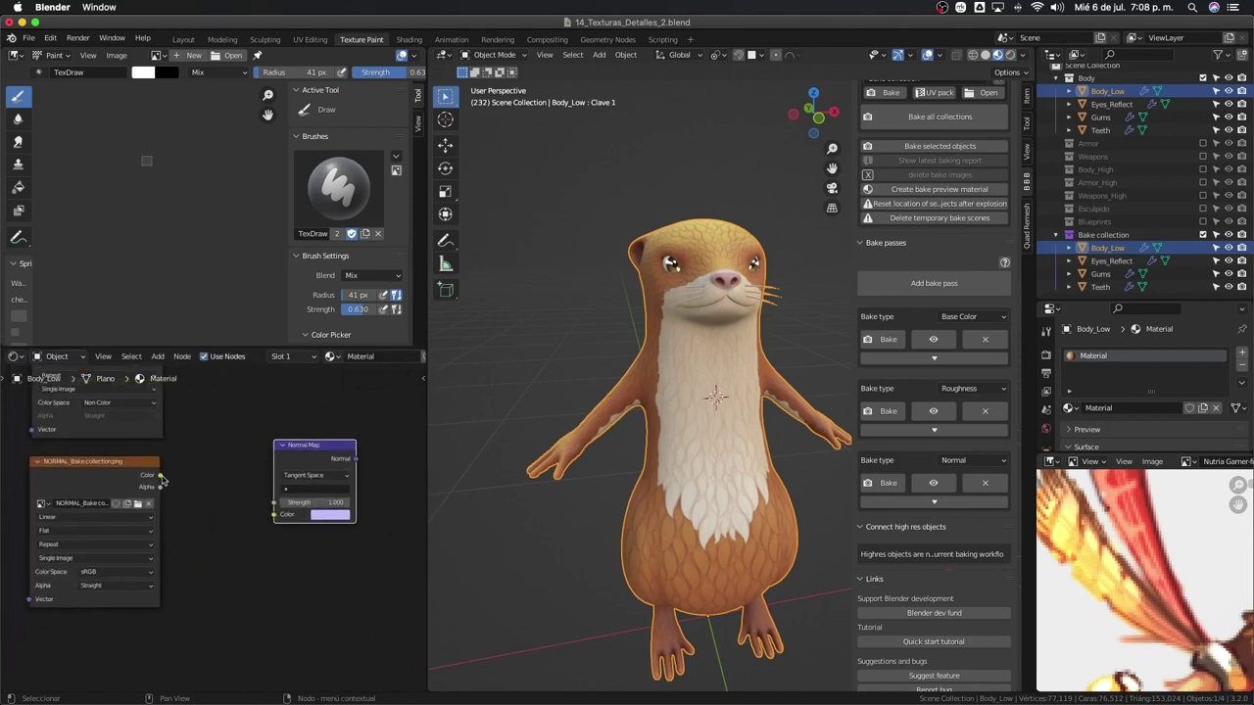
left_click_drag(163, 479, 276, 515)
scroll(246, 490, "right", 3)
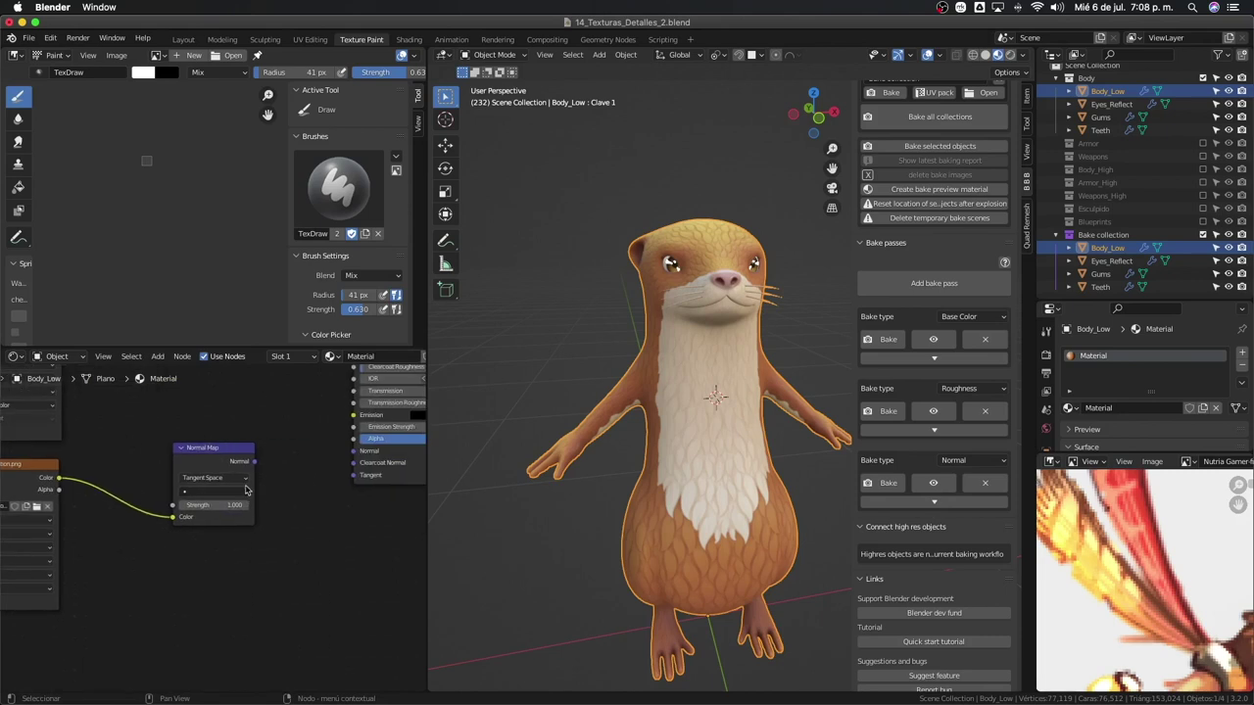
left_click_drag(254, 462, 353, 450)
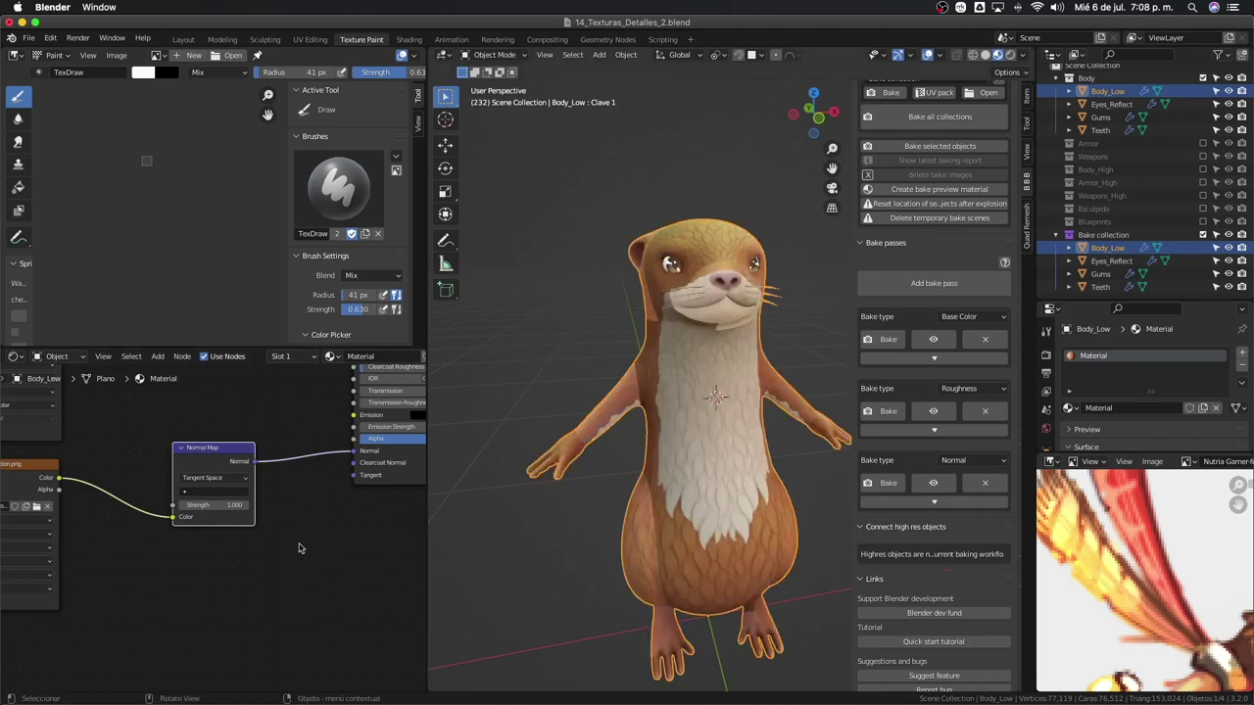
scroll(315, 559, "left", 5)
scroll(139, 576, "left", 1)
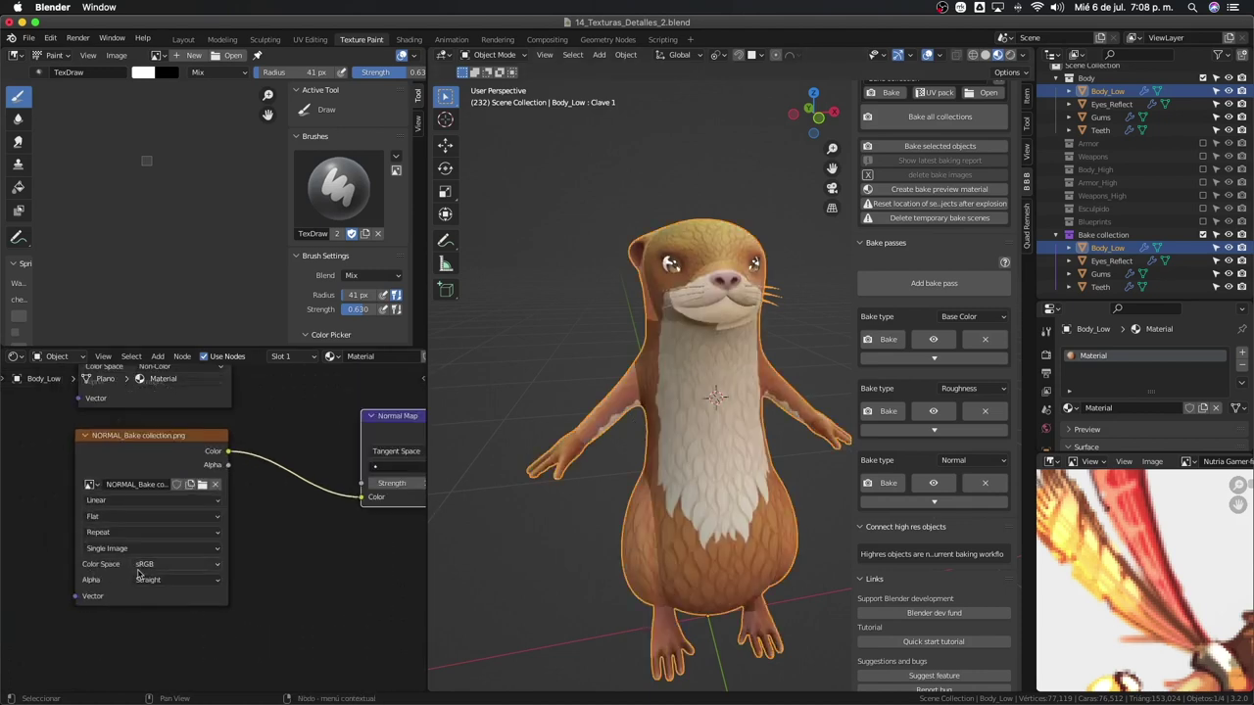
- Set the NORMAL texture to Non-Color, inspect the fur detail, then select eyes, gums, teeth and body
left_click(167, 566)
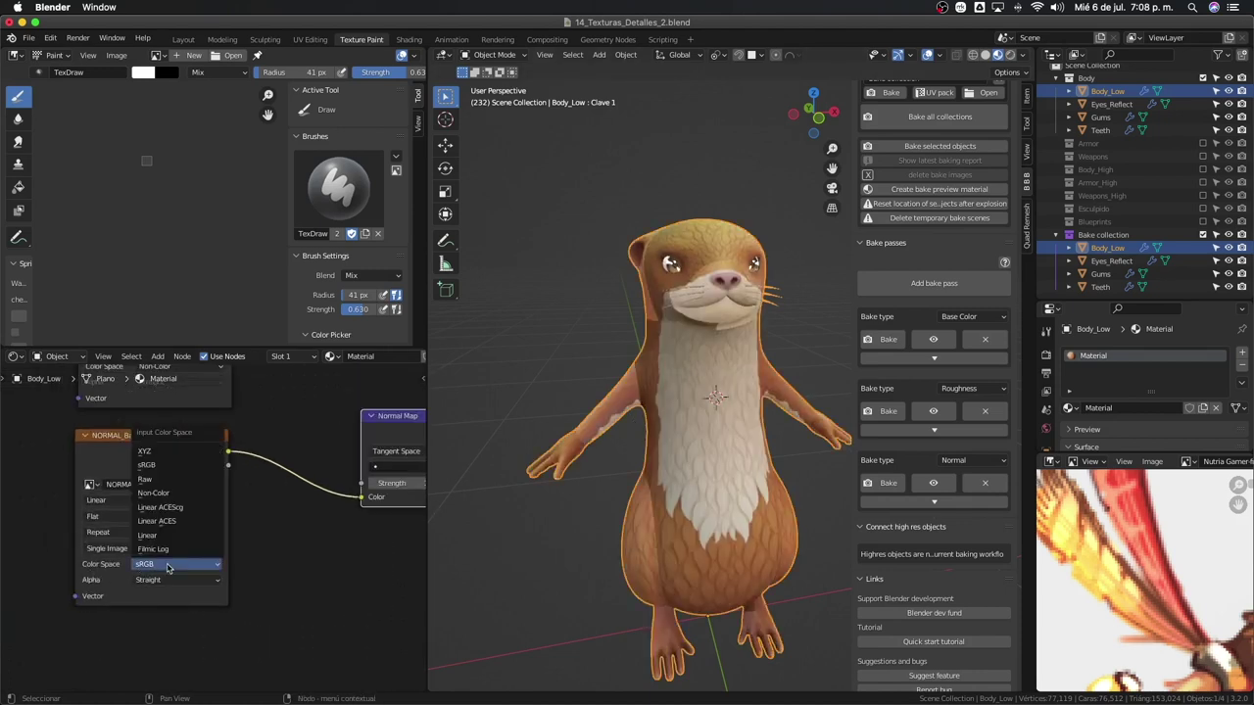
left_click(169, 498)
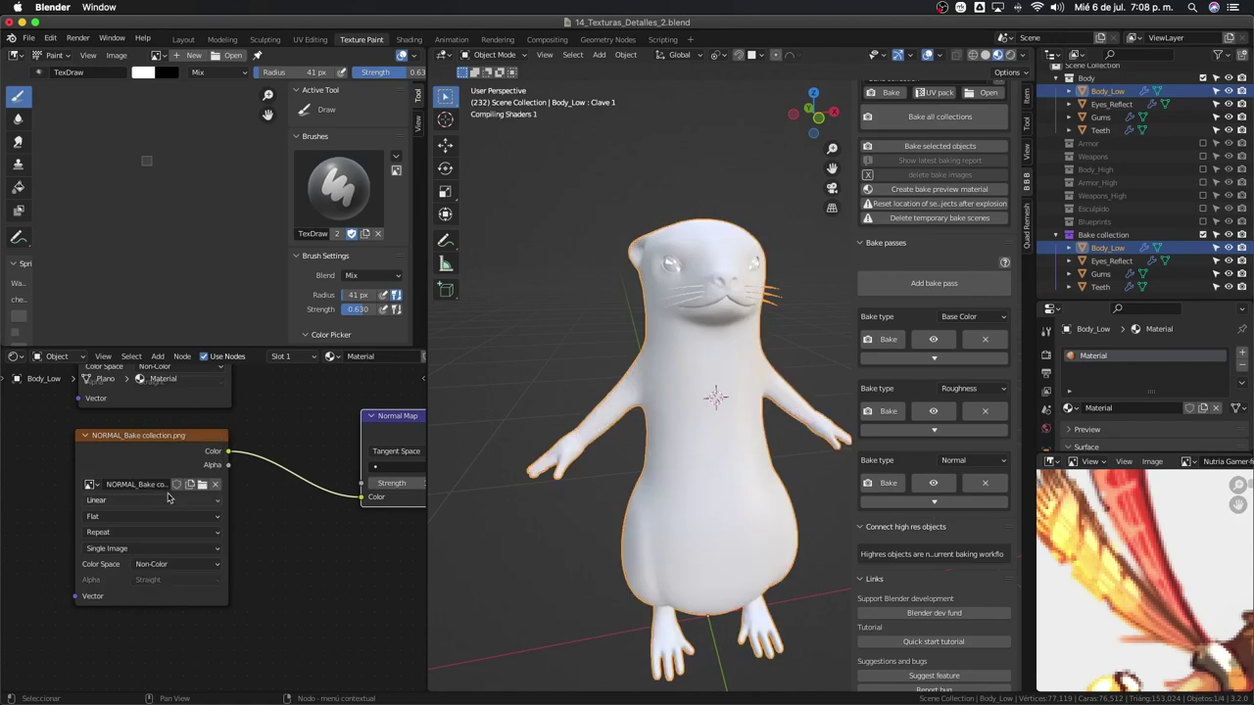
mouse_move(623, 500)
middle_mouse_down()
mouse_move(565, 509)
mouse_move(686, 460)
mouse_move(701, 426)
mouse_move(579, 430)
middle_mouse_up()
scroll(653, 476, "up", 4)
scroll(665, 493, "up", 2)
scroll(664, 493, "down", 5)
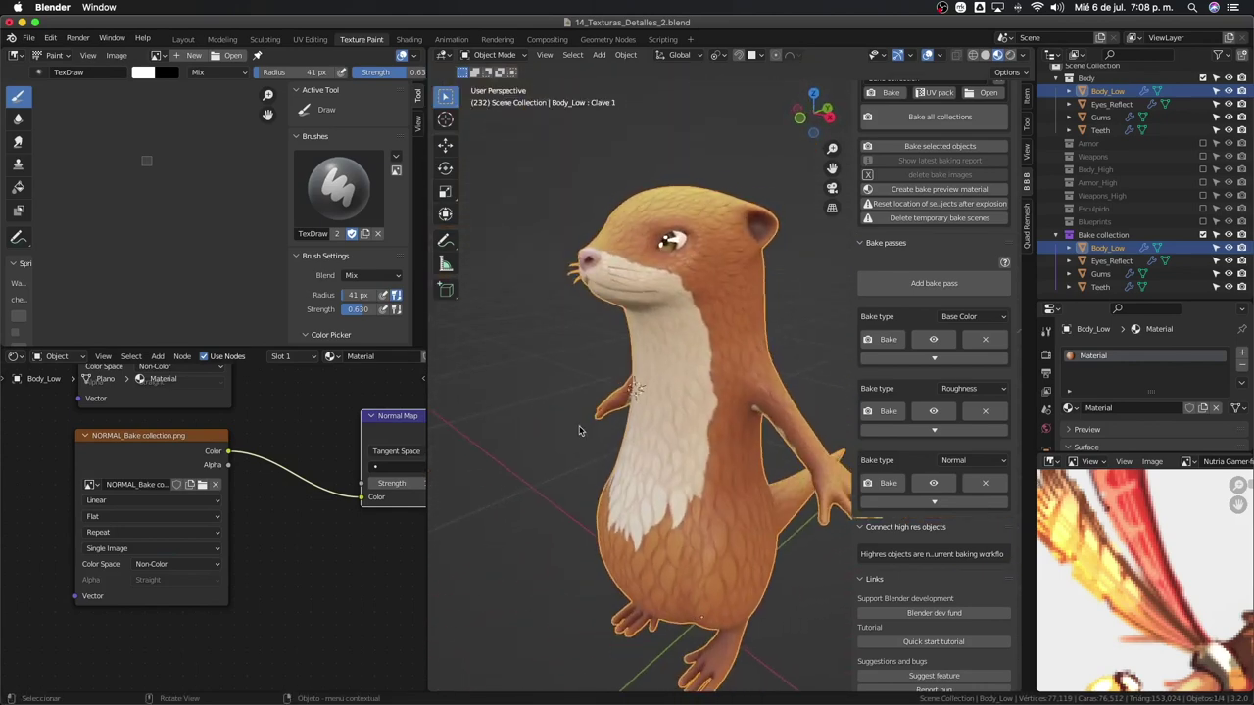
mouse_move(628, 377)
middle_mouse_down()
mouse_move(705, 278)
mouse_move(693, 272)
mouse_move(662, 363)
middle_mouse_up()
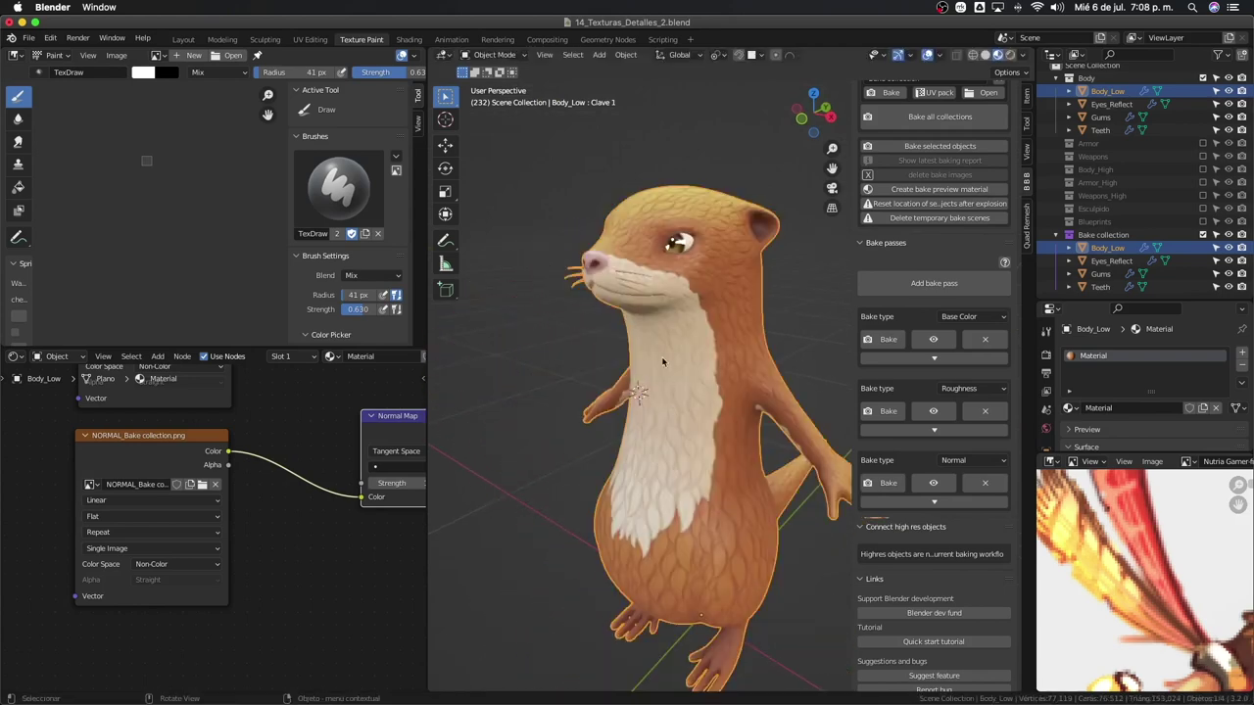
left_click_drag(557, 199, 712, 323)
- Link the body's baked-texture material to the selected eyes, gums and teeth
key("ctrl+l")
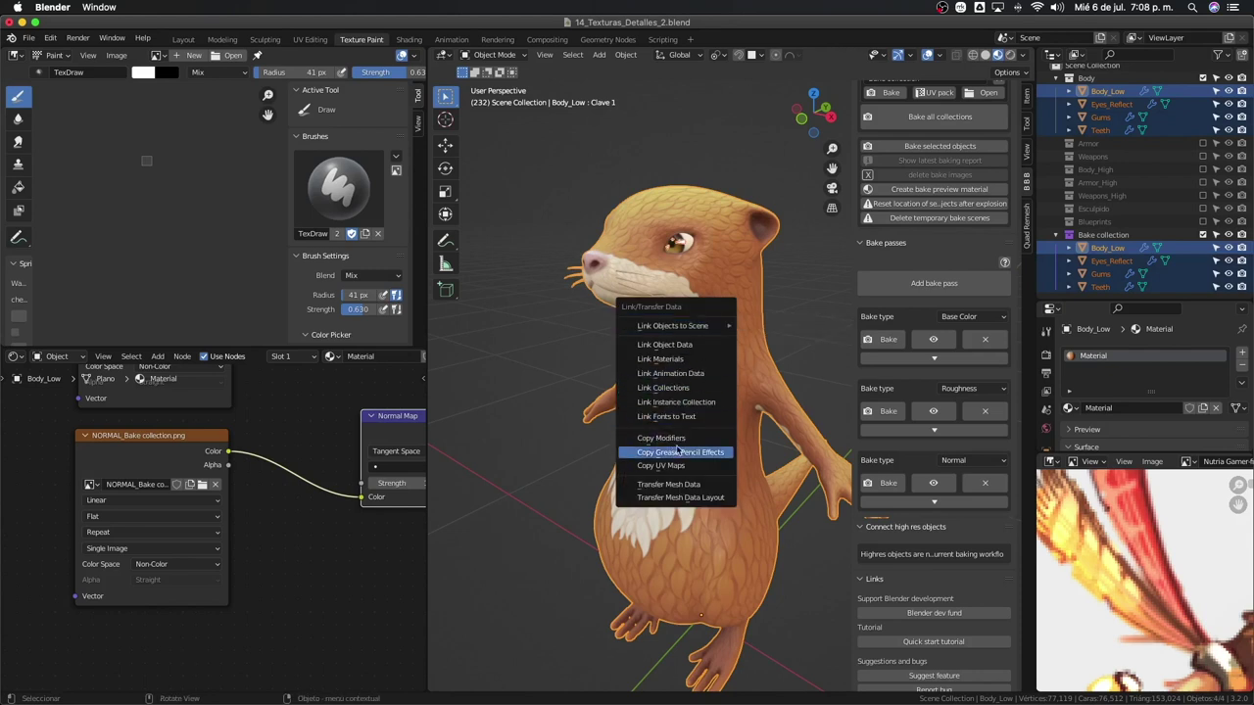
left_click(678, 357)
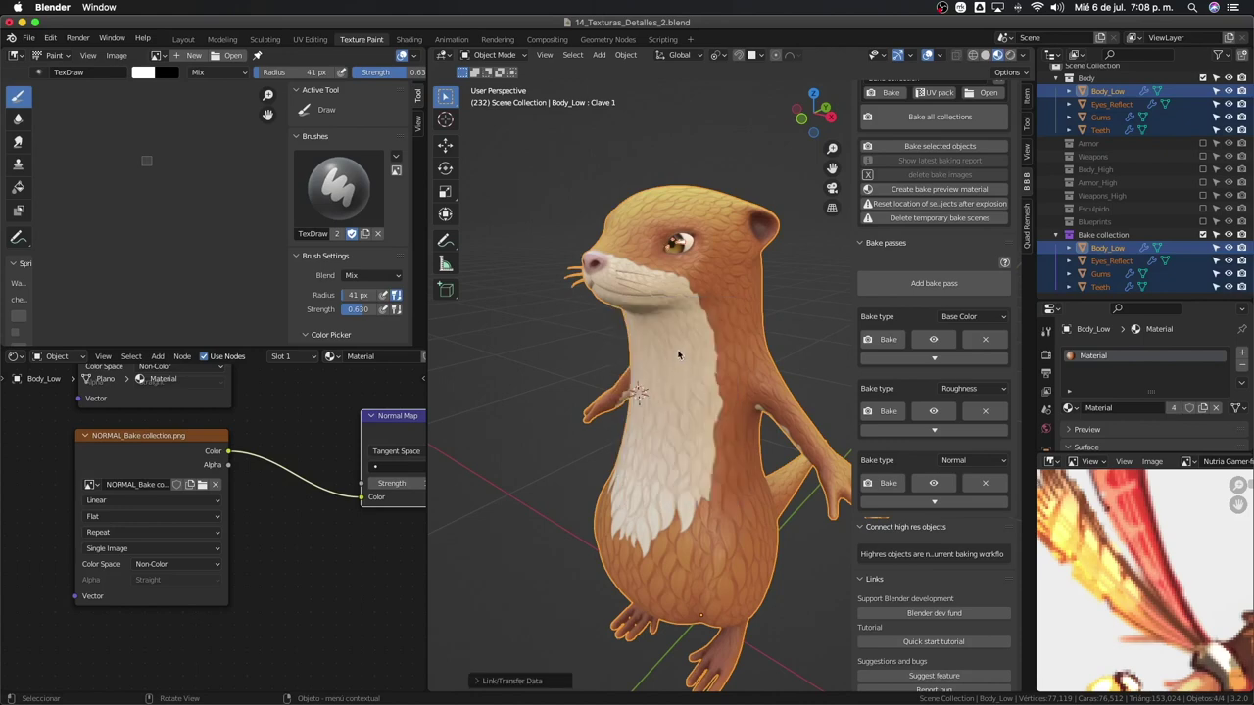
key("alt+a")
- Reselect the otter's body and switch to the straight-on front view
mouse_move(685, 344)
middle_mouse_down()
mouse_move(615, 344)
mouse_move(637, 342)
middle_mouse_up()
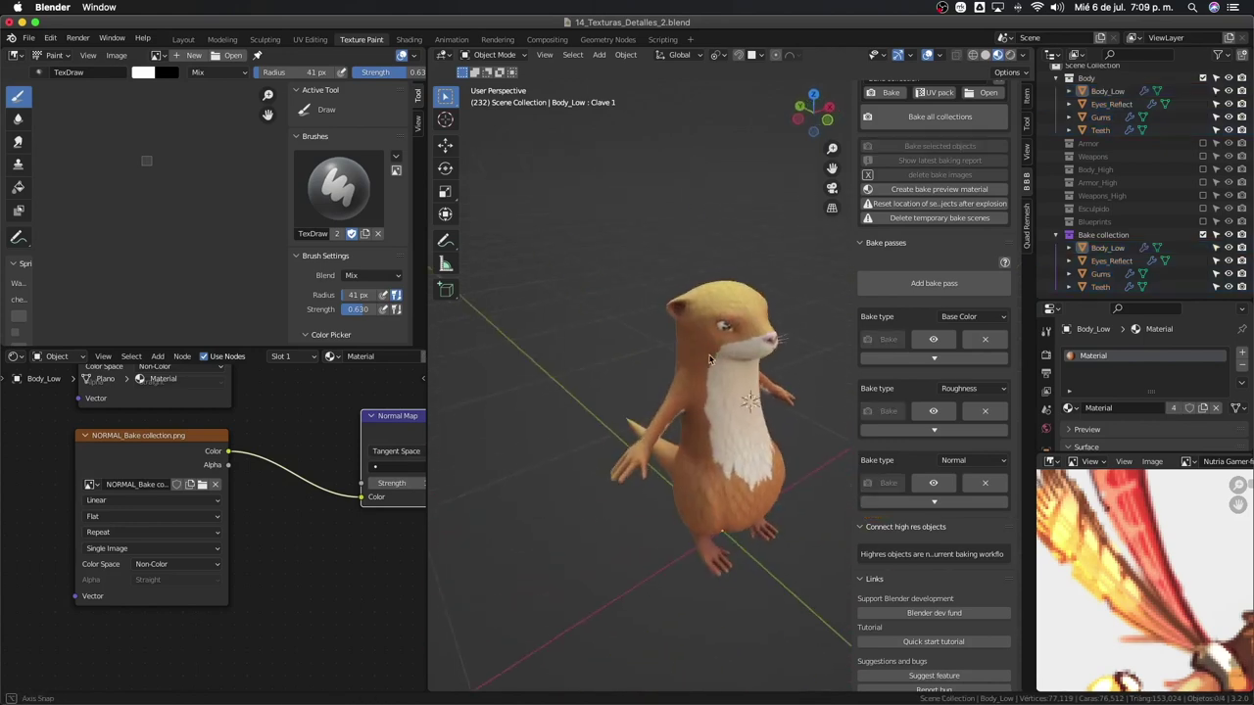
left_click(699, 423)
key("KP_1")
scroll(692, 430, "up", 2)
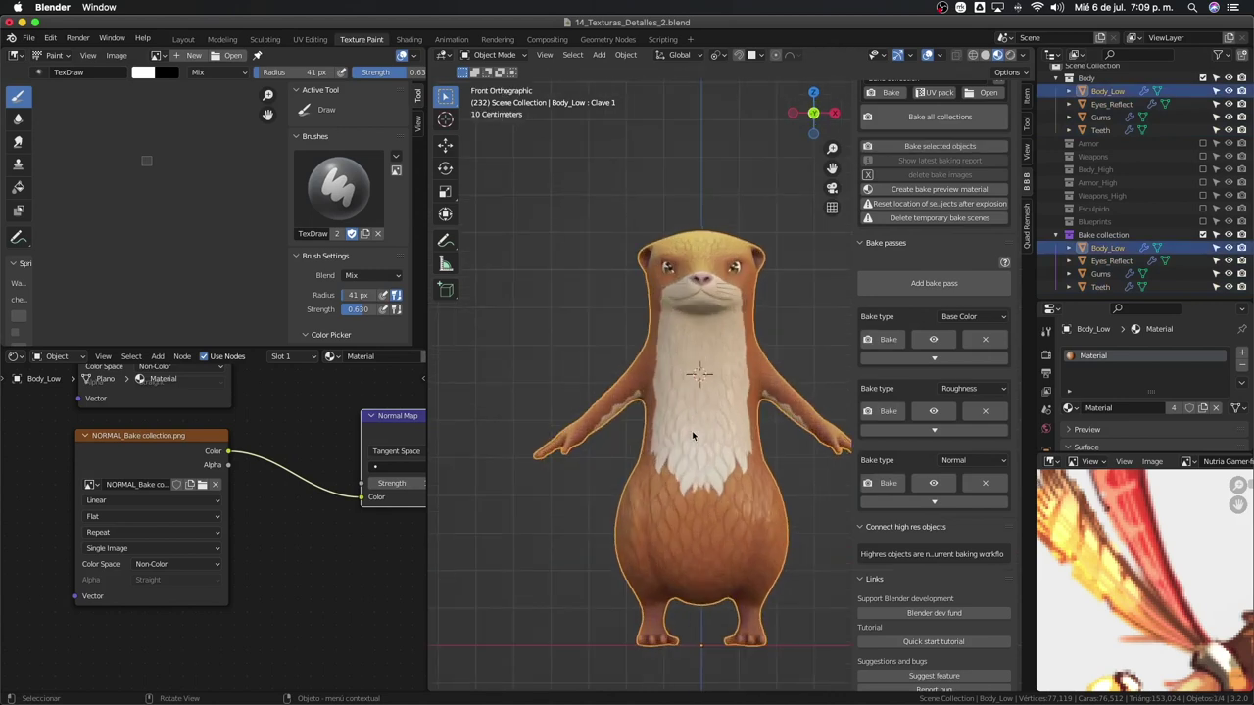
scroll(692, 428, "up", 2)
scroll(692, 422, "down", 2)
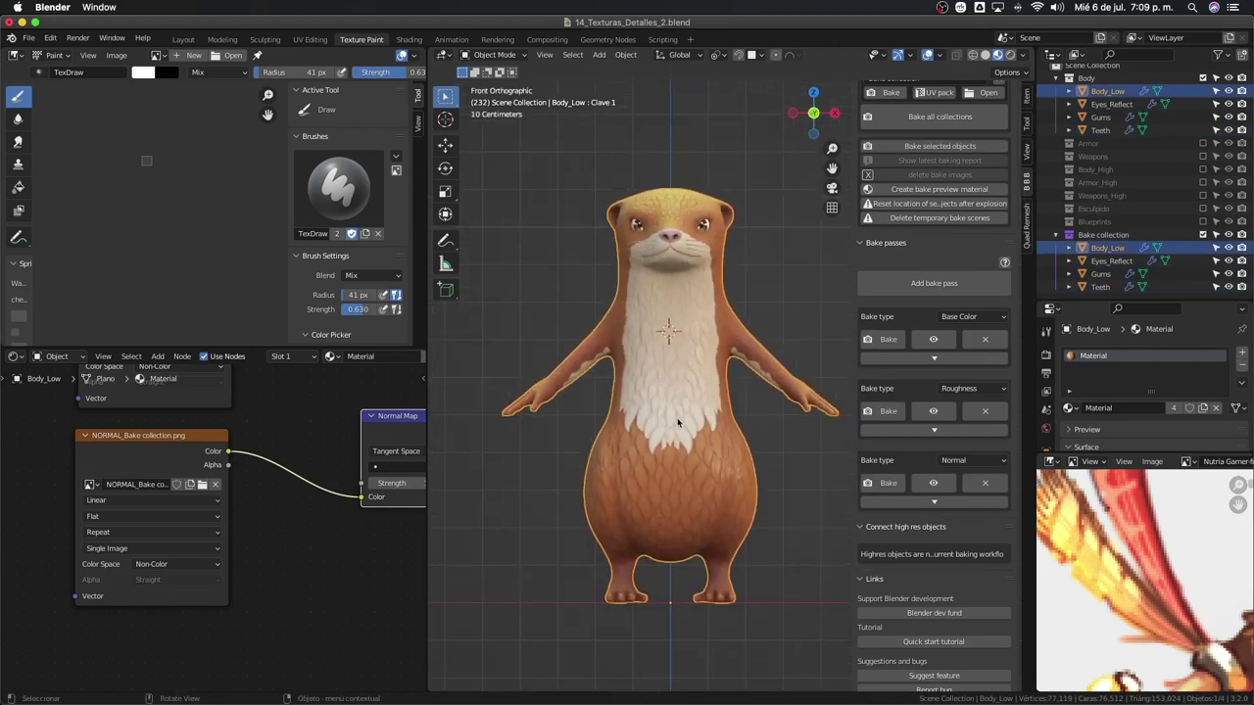
scroll(677, 417, "down", 1)
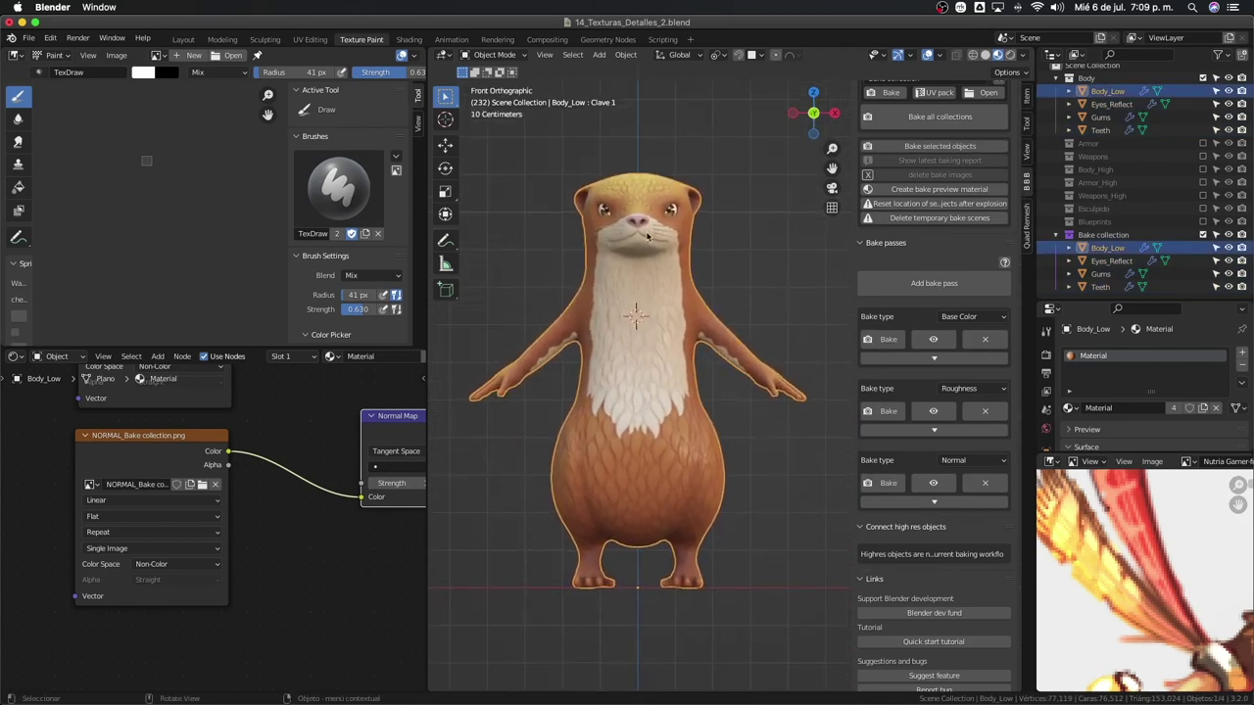
scroll(657, 279, "down", 1)
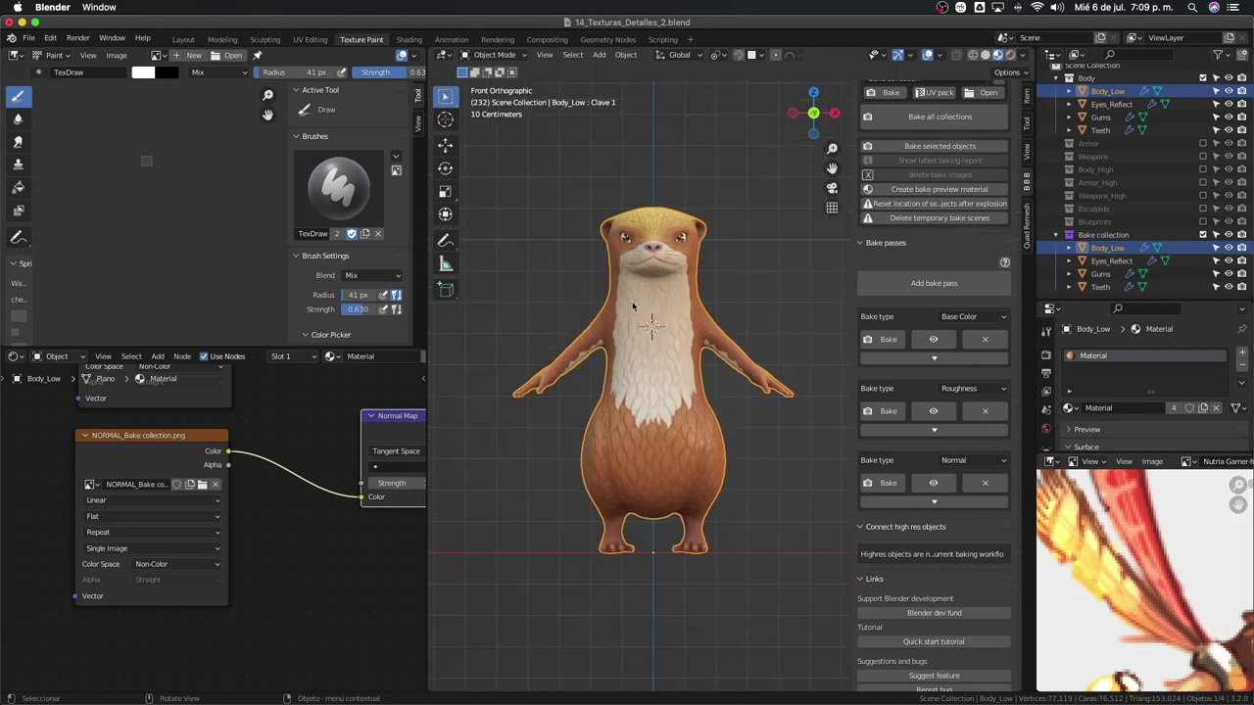
- Open 17.6_Rig_Complete.blend and pan to the Armor material's five baked image textures
left_click(29, 39)
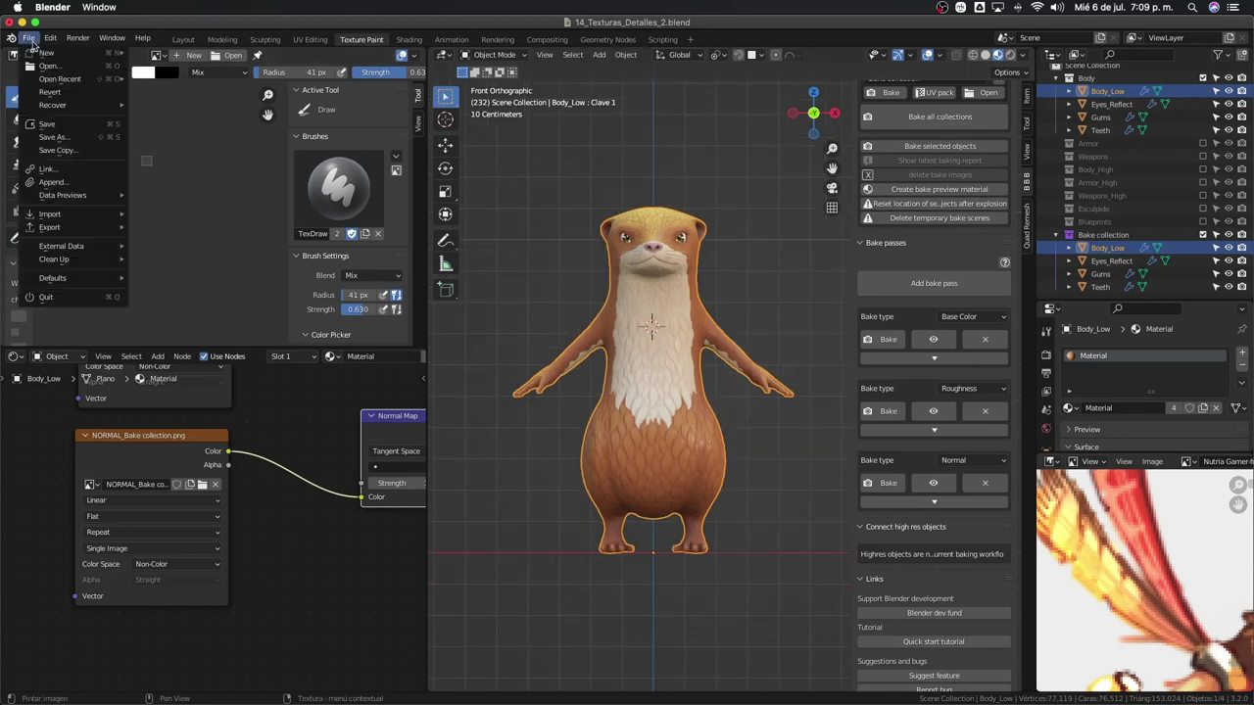
key("Escape")
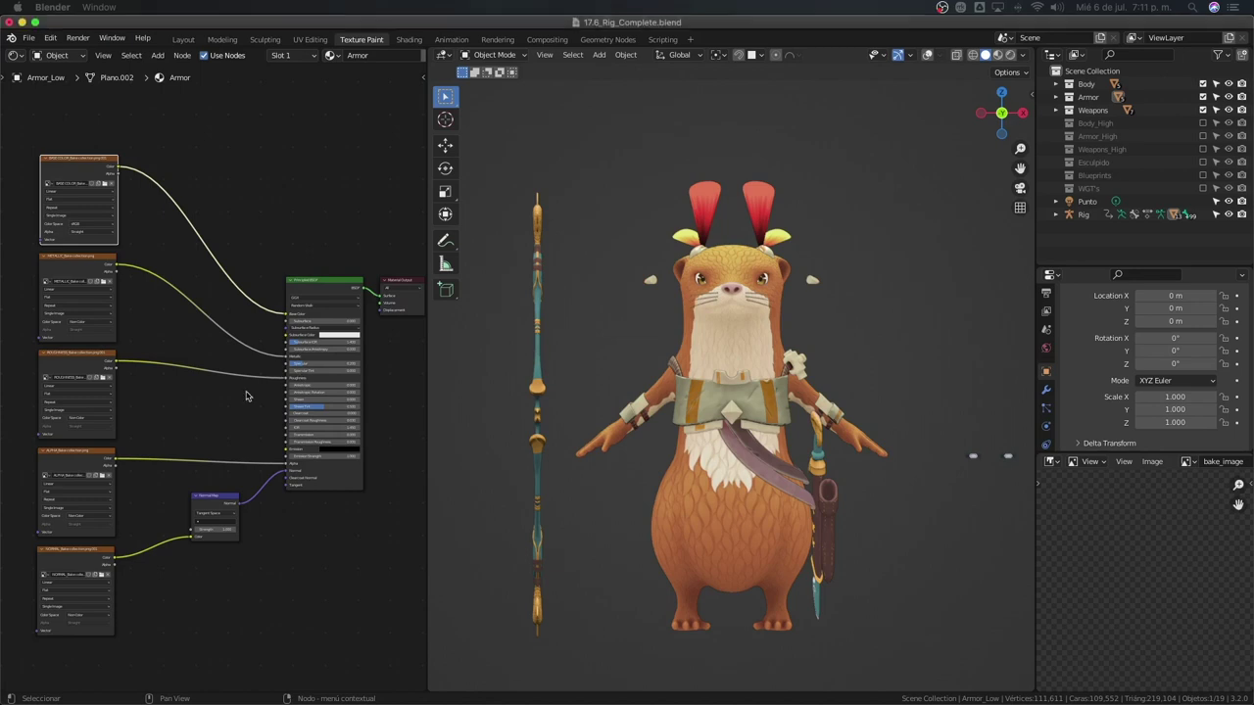
scroll(248, 400, "up", 1)
scroll(249, 400, "up", 1)
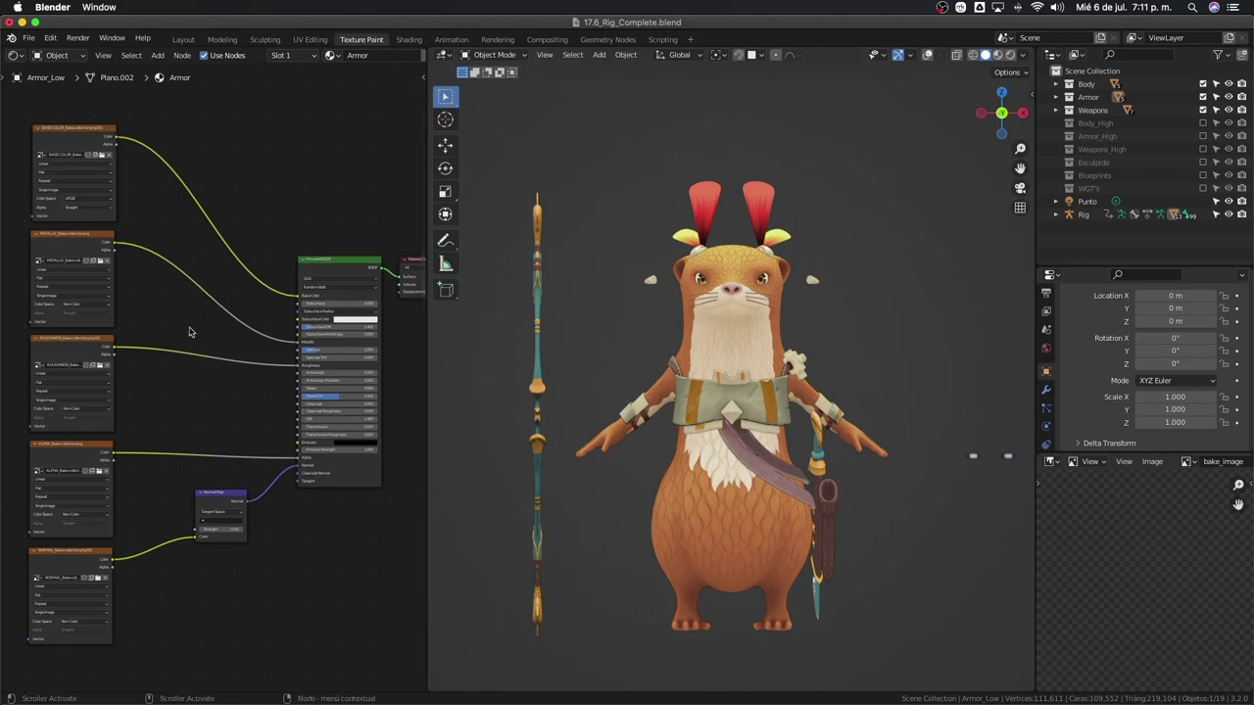
middle_click_drag(187, 330, 246, 330)
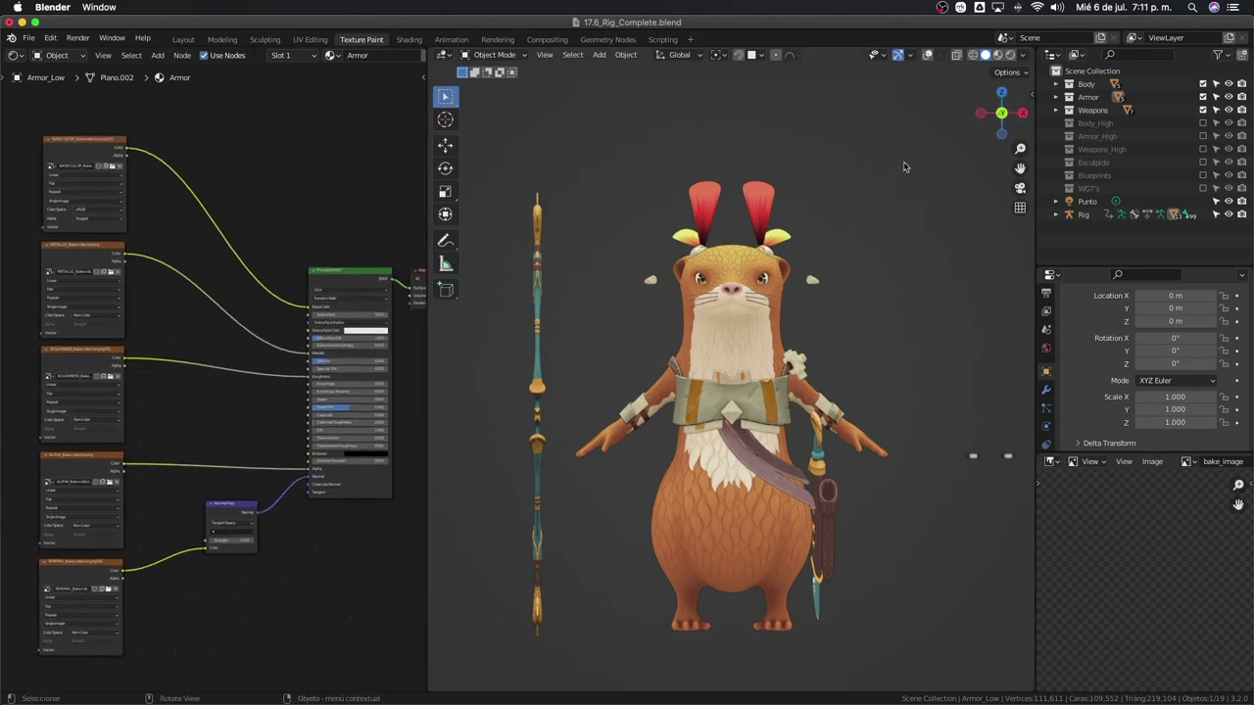
- Show the Bystedts Baker sidebar, inspect the Armor image nodes, and switch shading to Rendered
key("n")
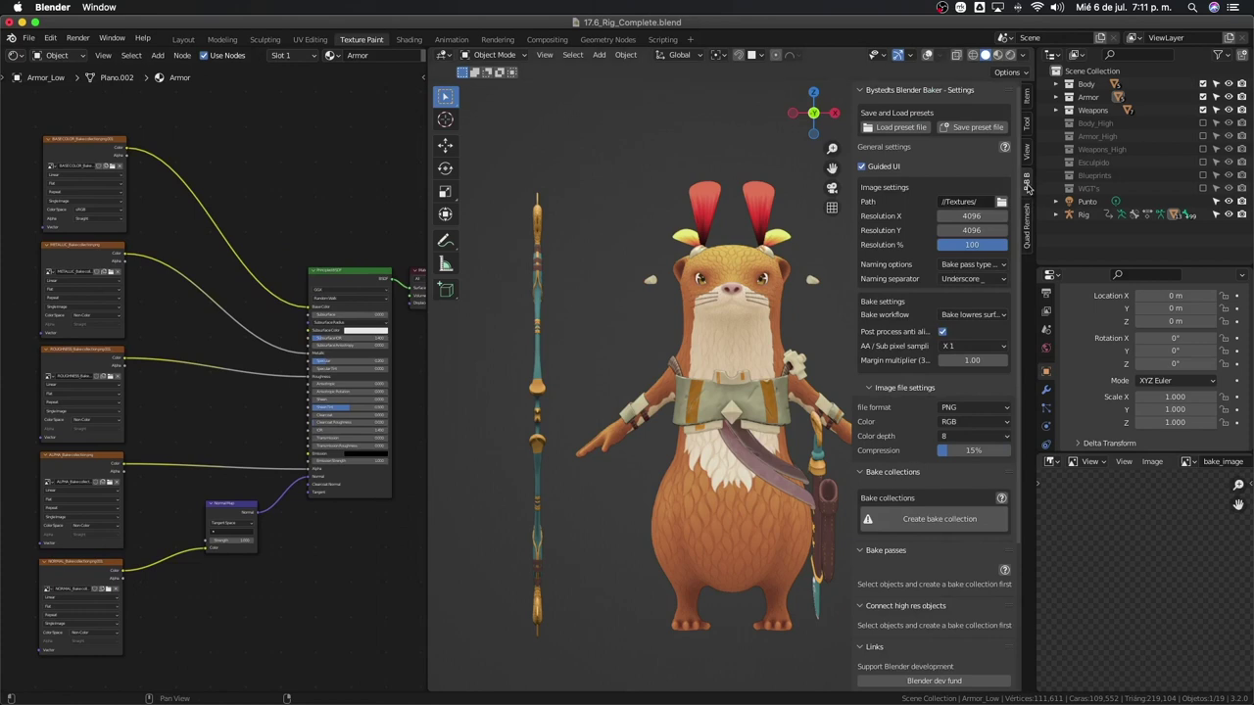
scroll(895, 414, "down", 8)
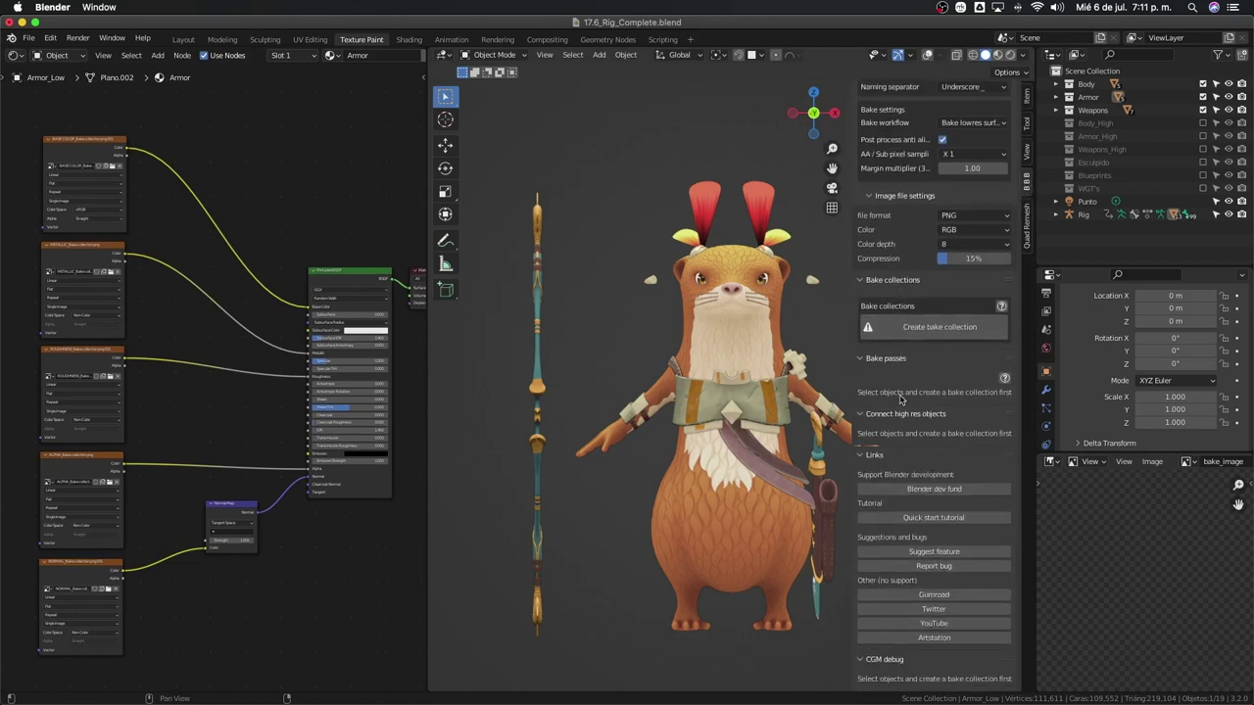
scroll(899, 450, "up", 1)
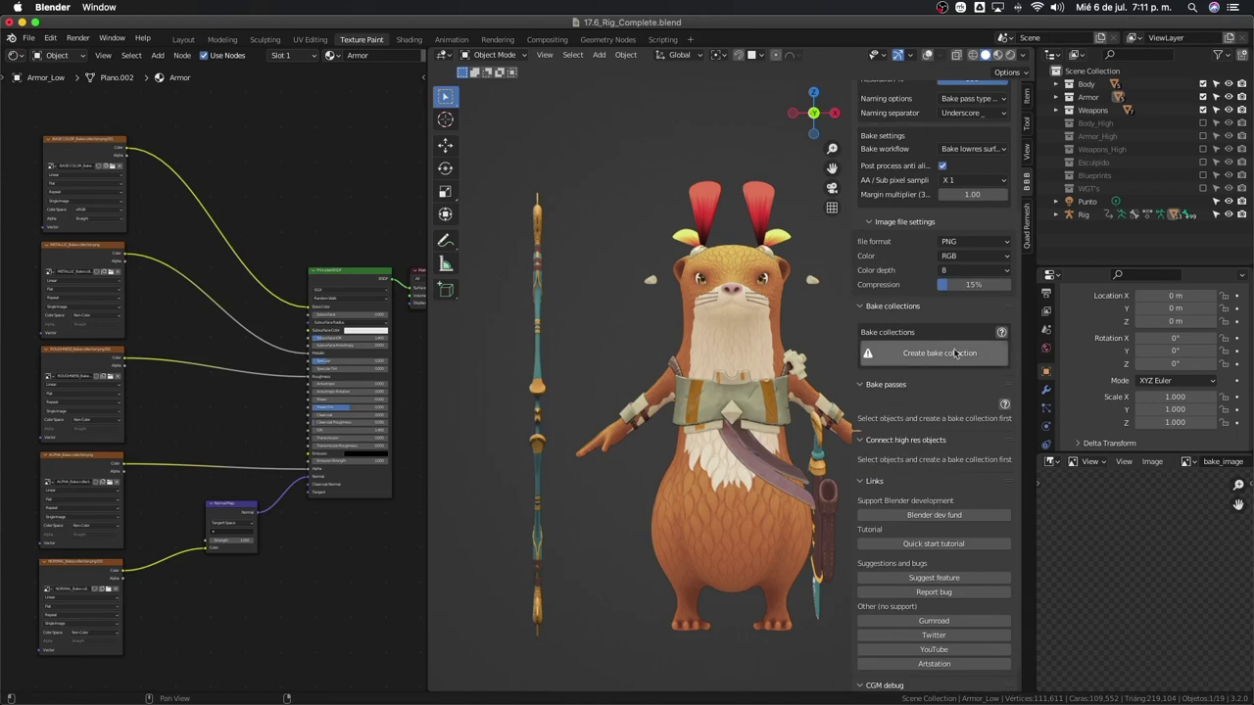
scroll(170, 178, "up", 1)
scroll(170, 178, "up", 2)
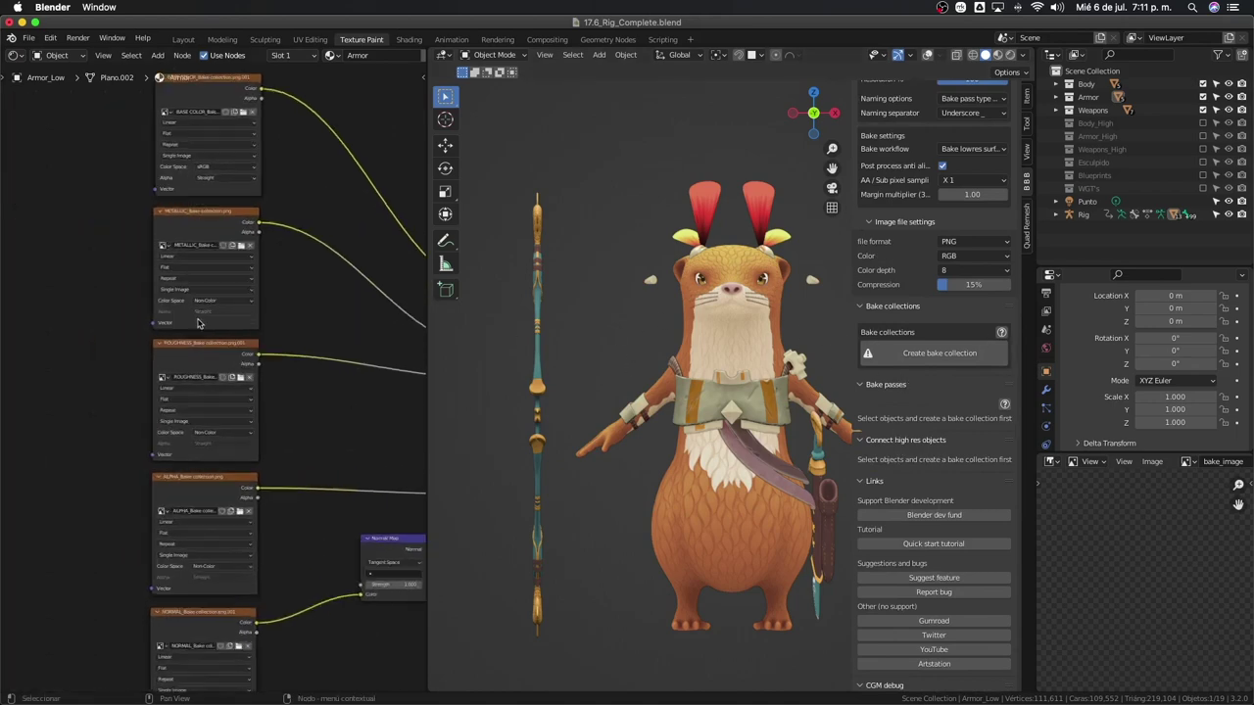
scroll(170, 178, "up", 2)
scroll(171, 178, "down", 1)
scroll(165, 204, "down", 1)
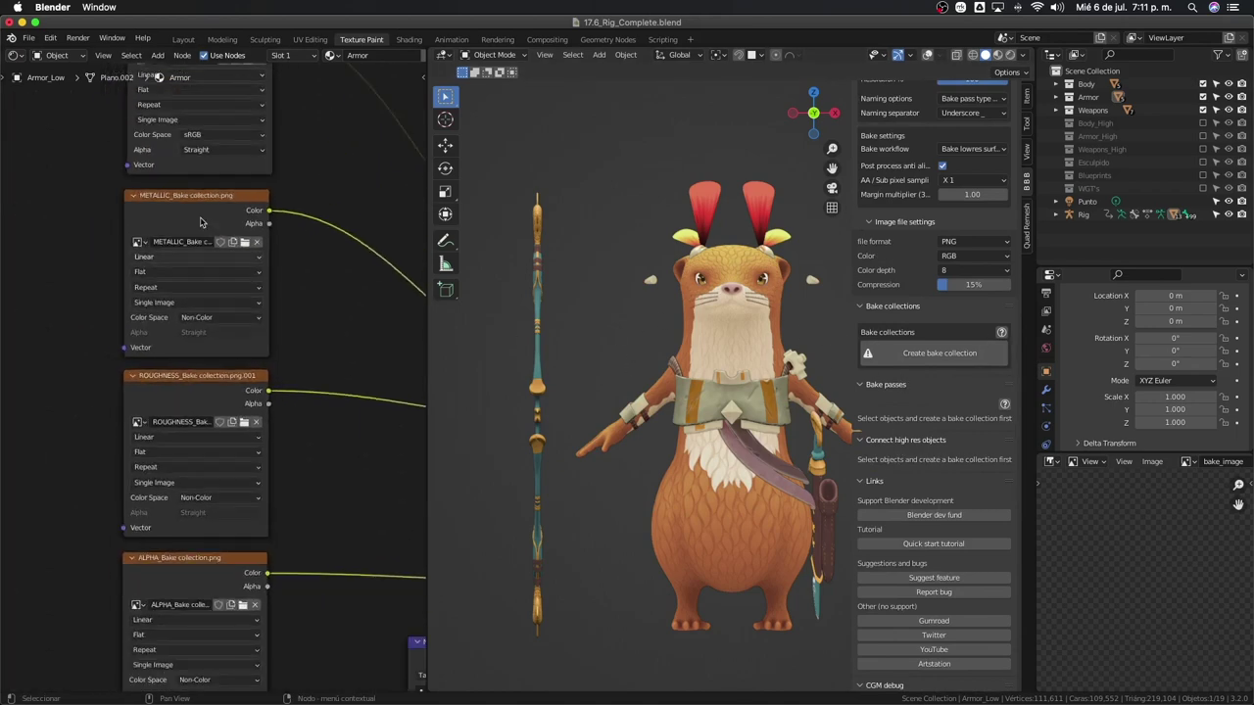
scroll(180, 246, "down", 1, "shift")
scroll(191, 352, "down", 2, "shift")
scroll(191, 353, "down", 2, "shift")
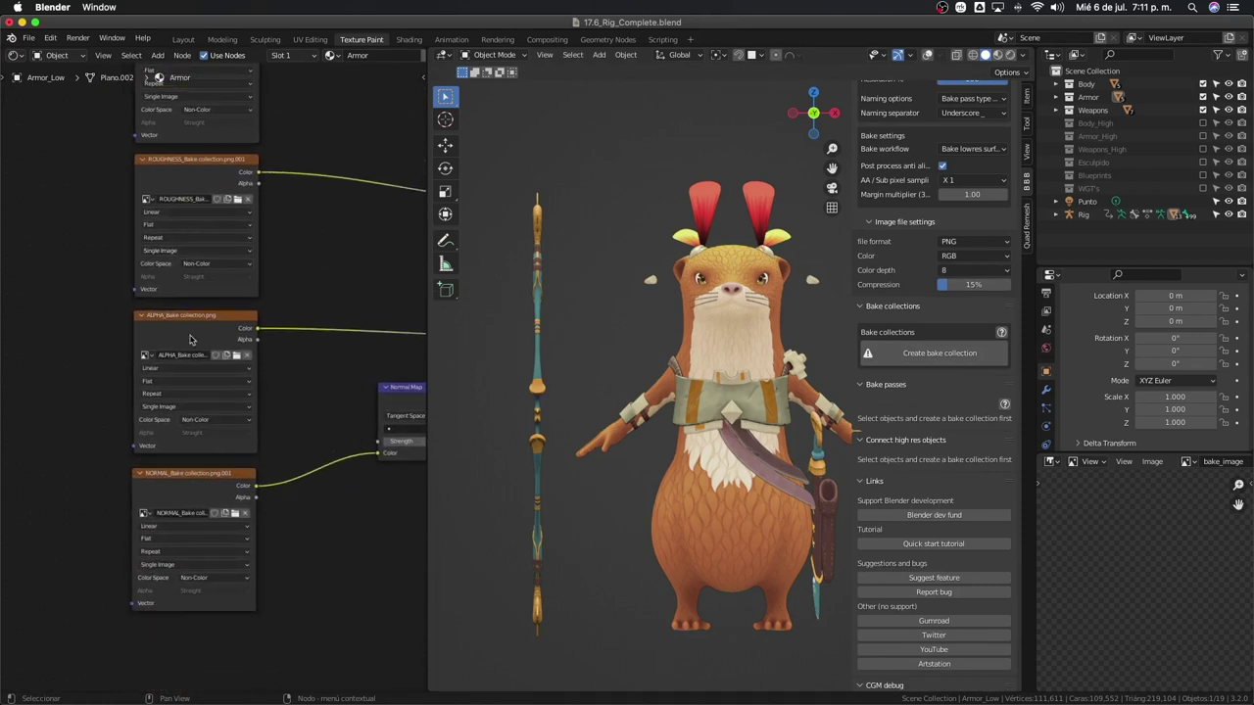
scroll(191, 353, "down", 1, "shift")
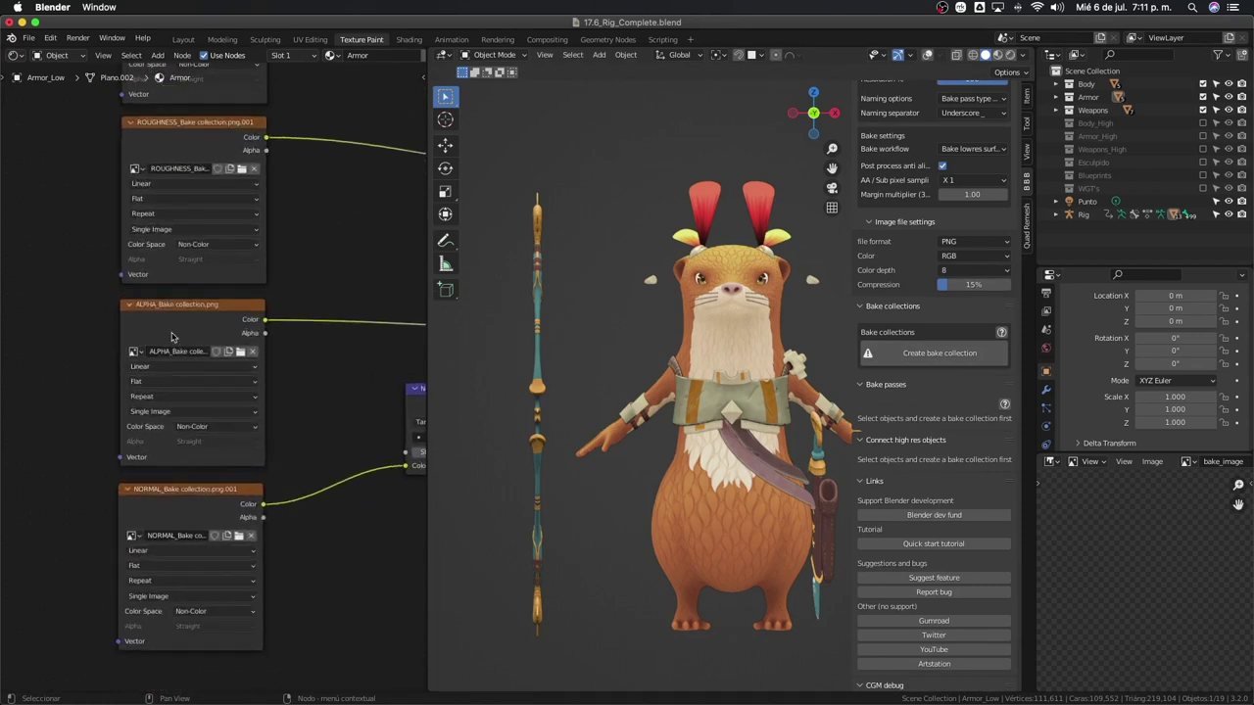
left_click(998, 56)
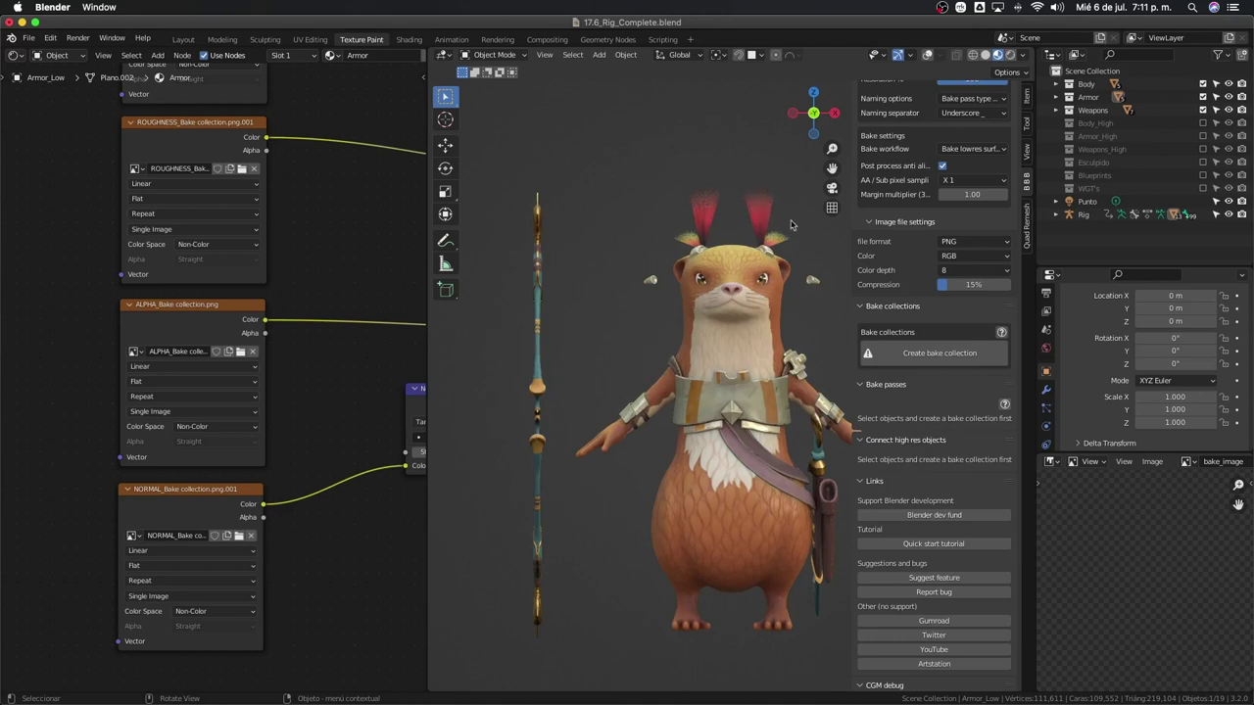
- Frame the whole armor node graph and select the METALLIC and ALPHA image nodes
scroll(373, 411, "down", 1)
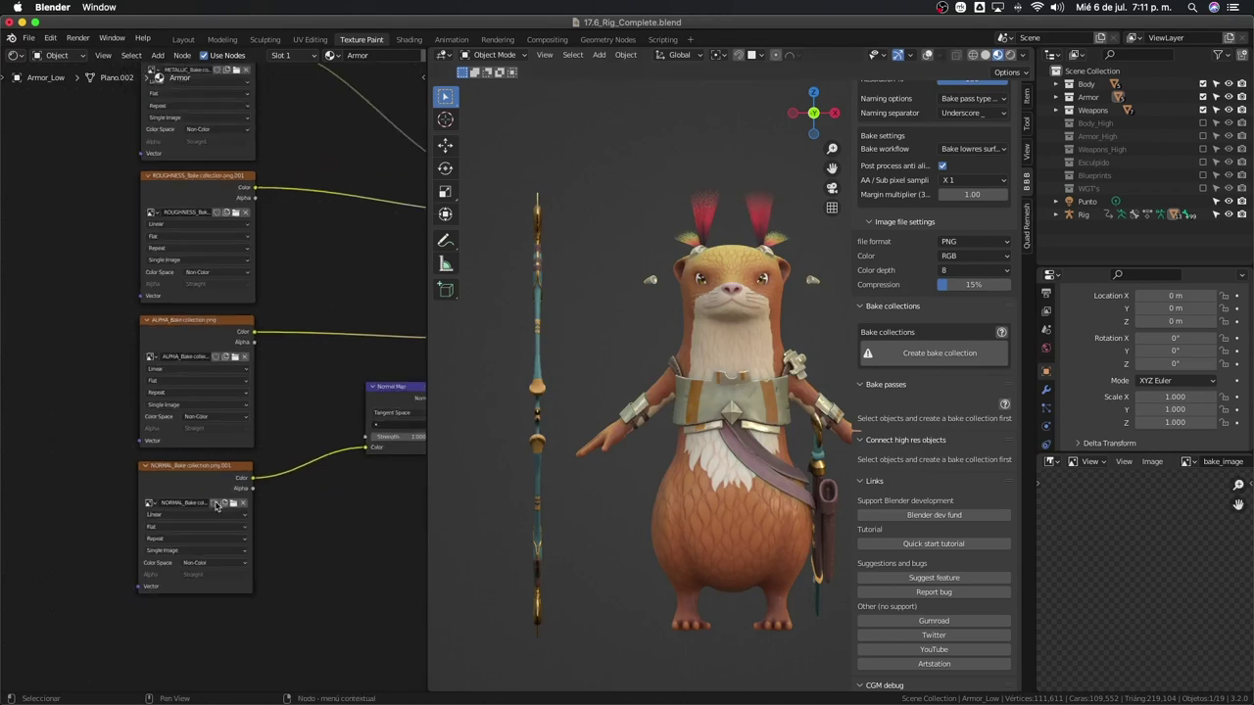
scroll(323, 470, "down", 2)
scroll(236, 529, "down", 1)
middle_click_drag(210, 525, 230, 582)
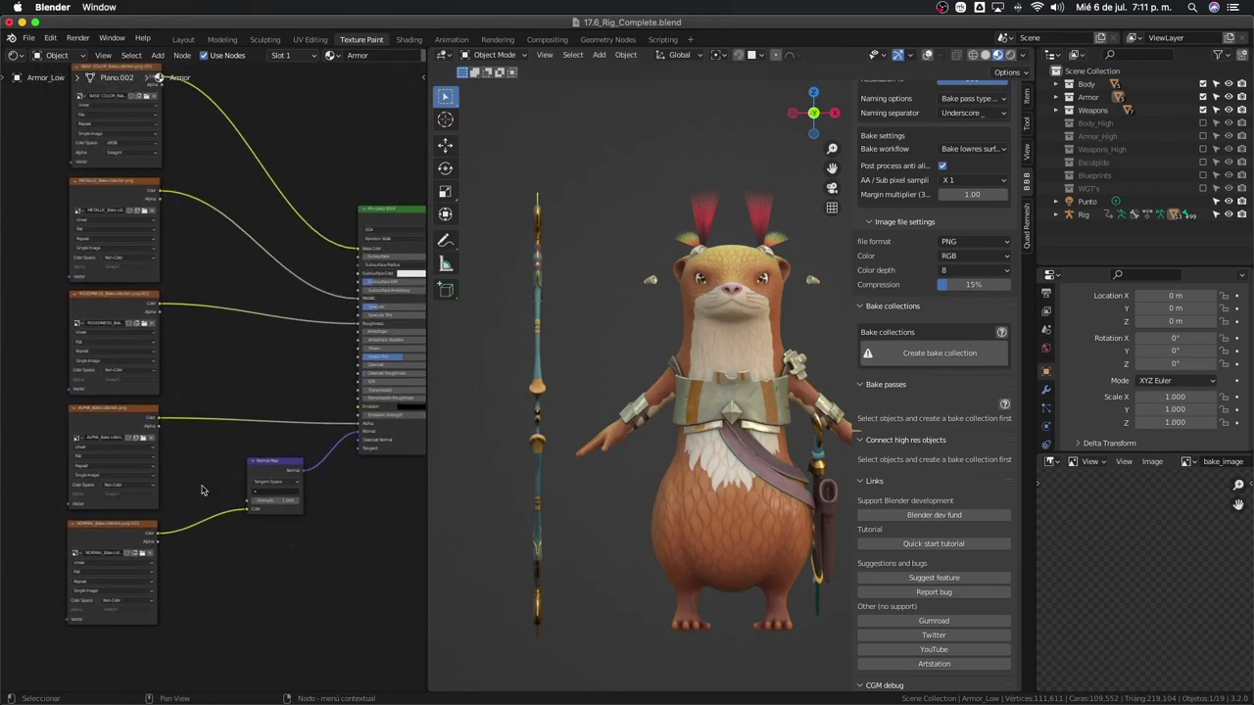
left_click(169, 454)
middle_click_drag(169, 453, 179, 466)
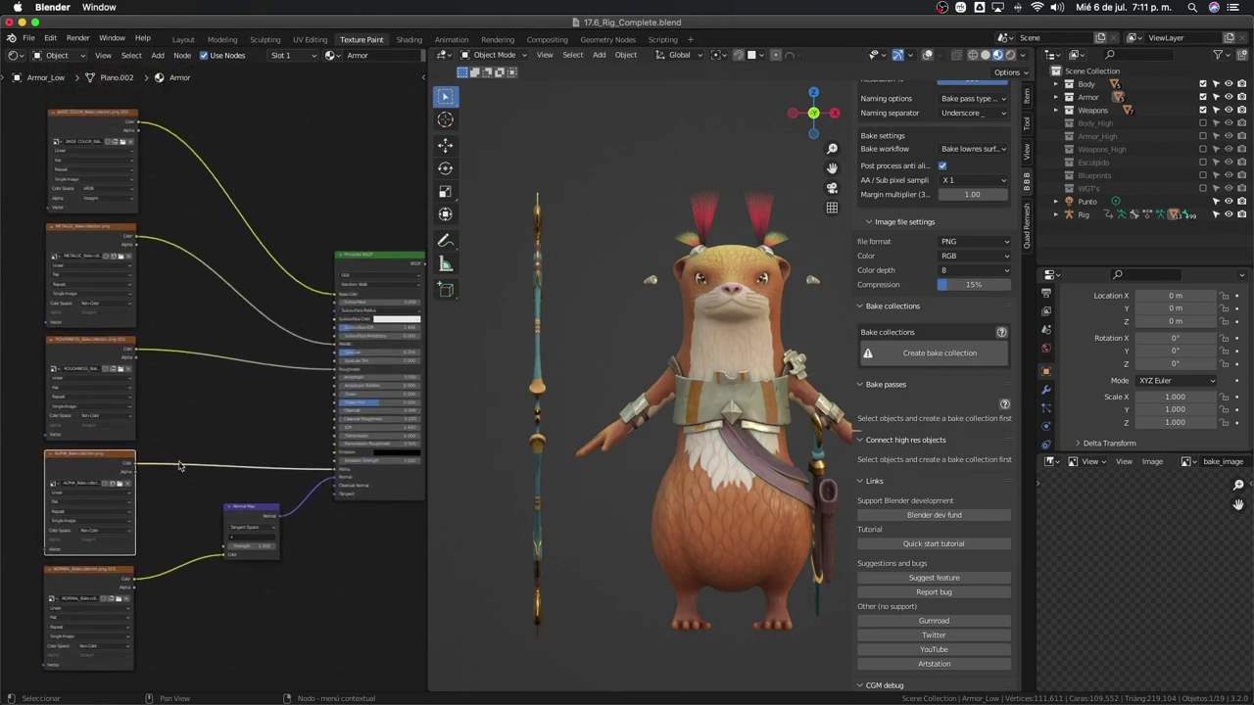
left_click(91, 237)
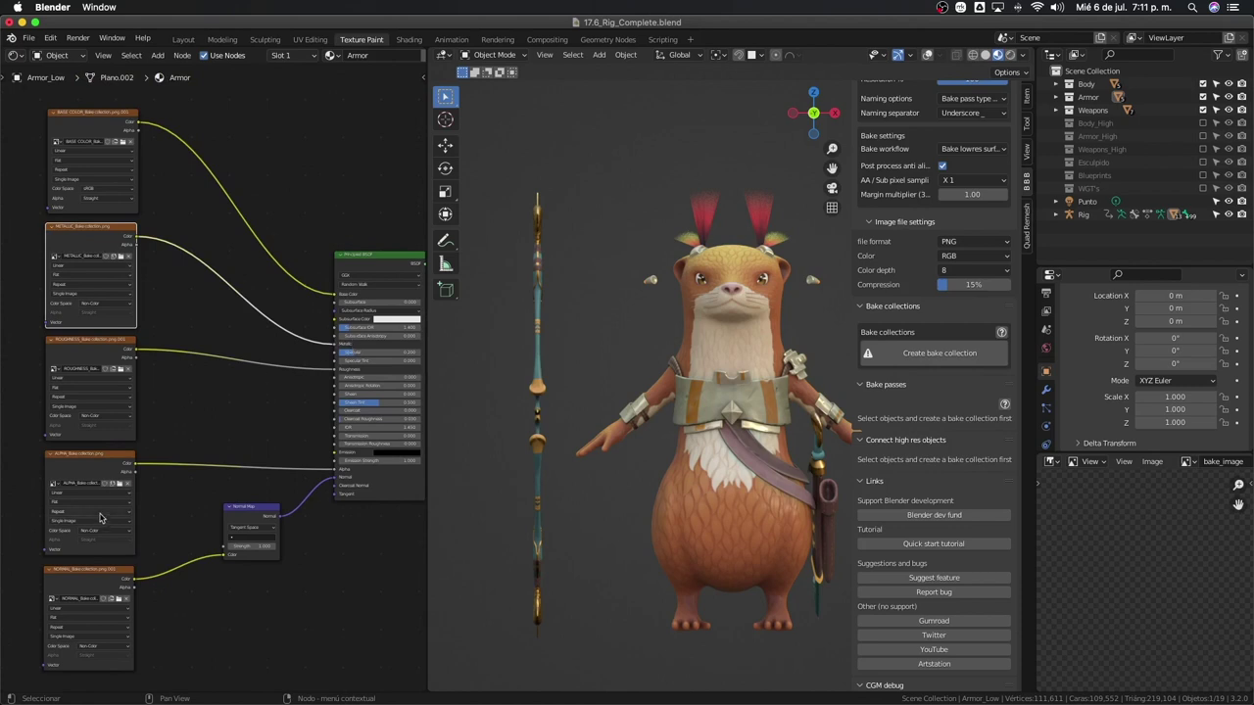
left_click(100, 468)
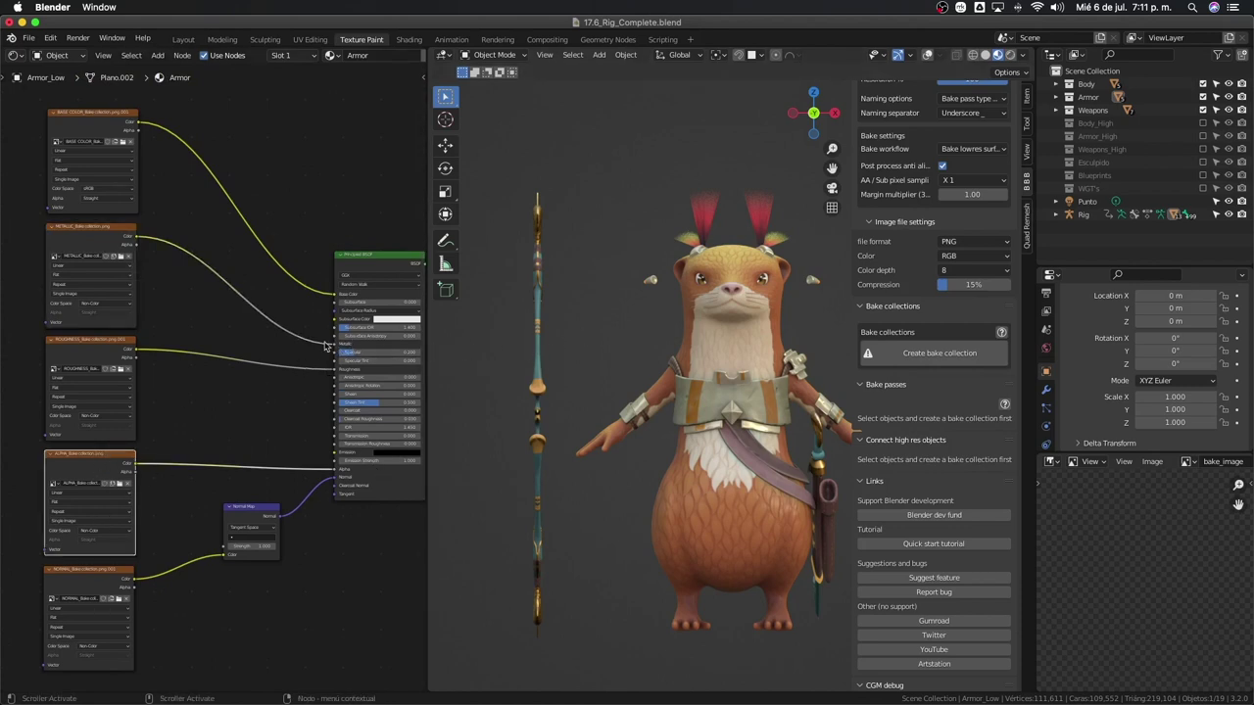
- Disconnect METALLIC, tweak Metallic, reconnect METALLIC Color to Metallic, and hide the sidebar
left_click_drag(336, 346, 345, 353)
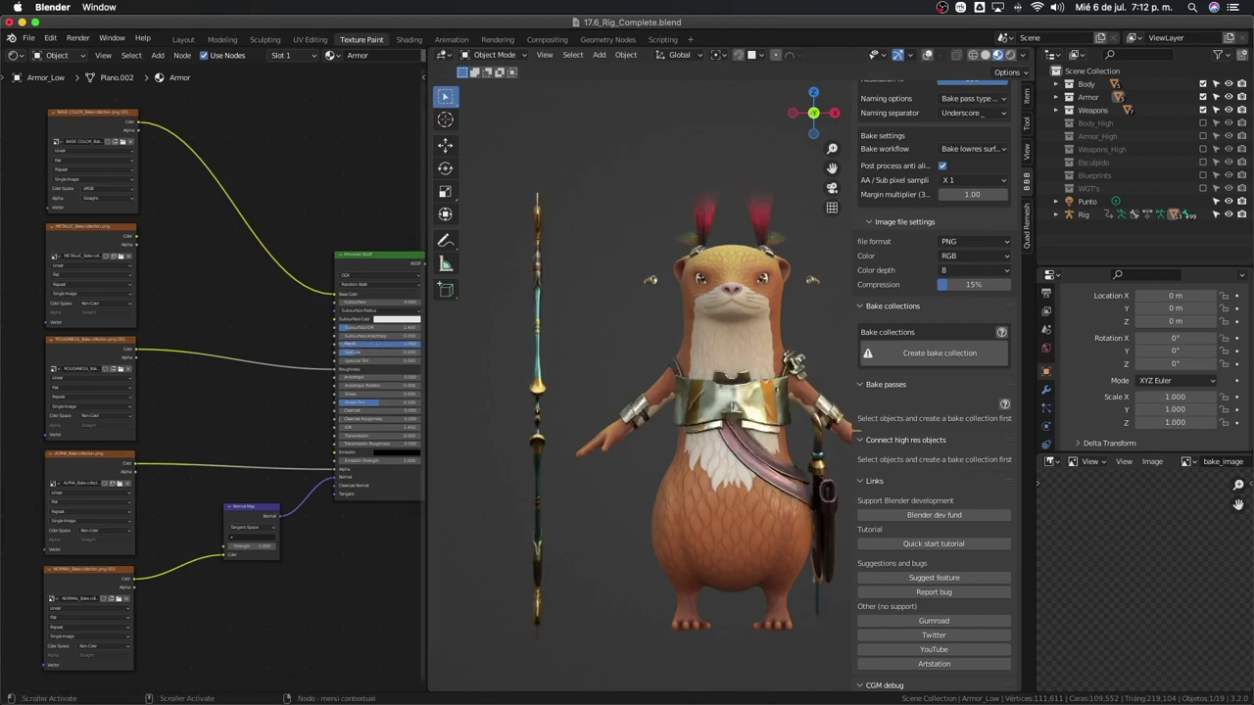
left_click_drag(382, 344, 391, 351)
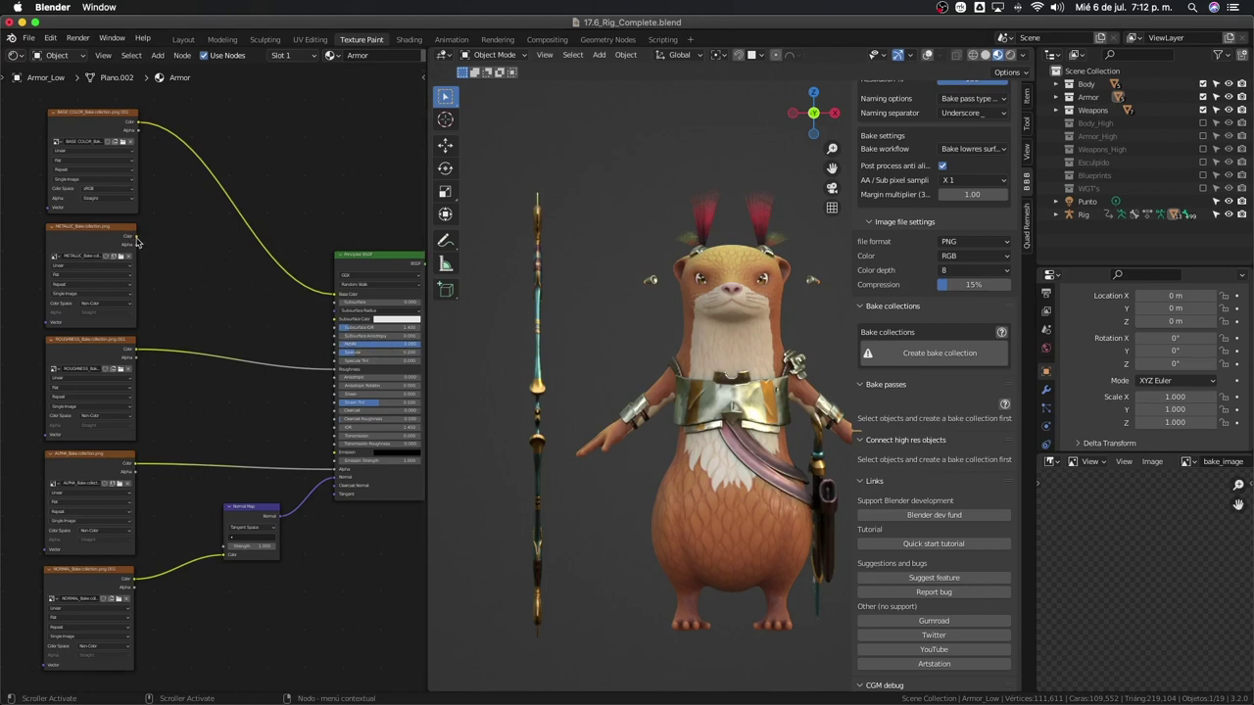
left_click_drag(136, 239, 337, 347)
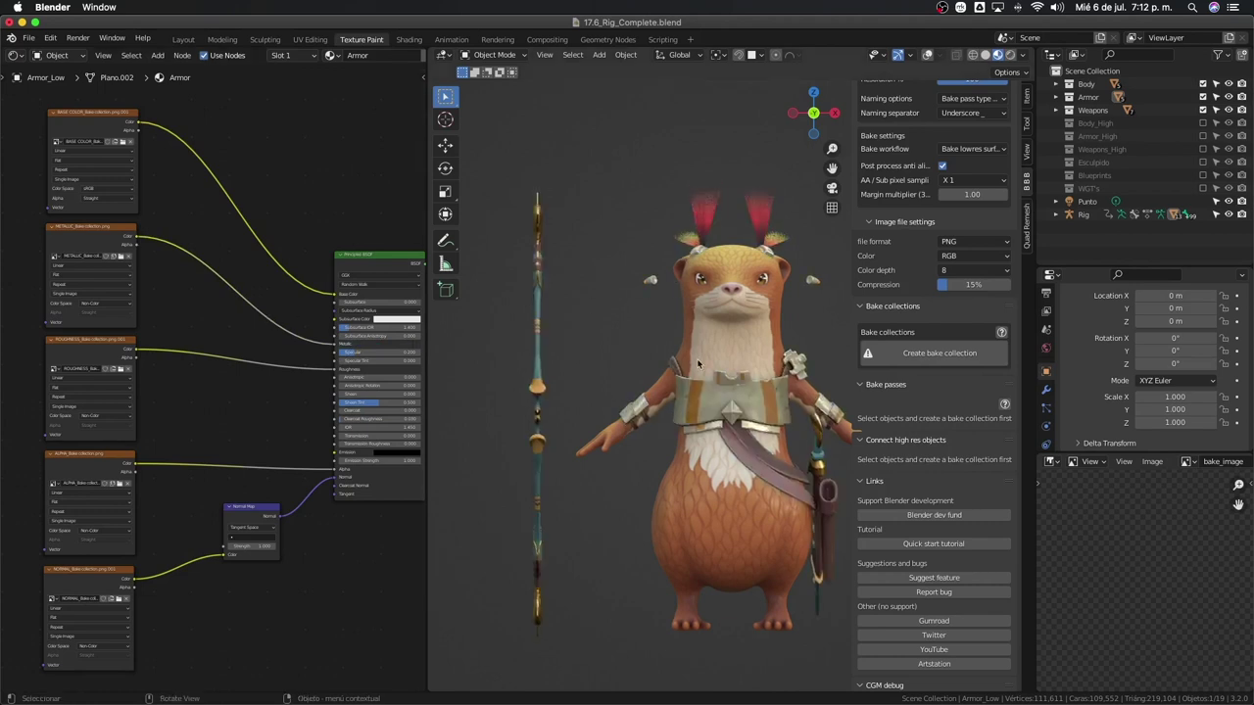
key("n")
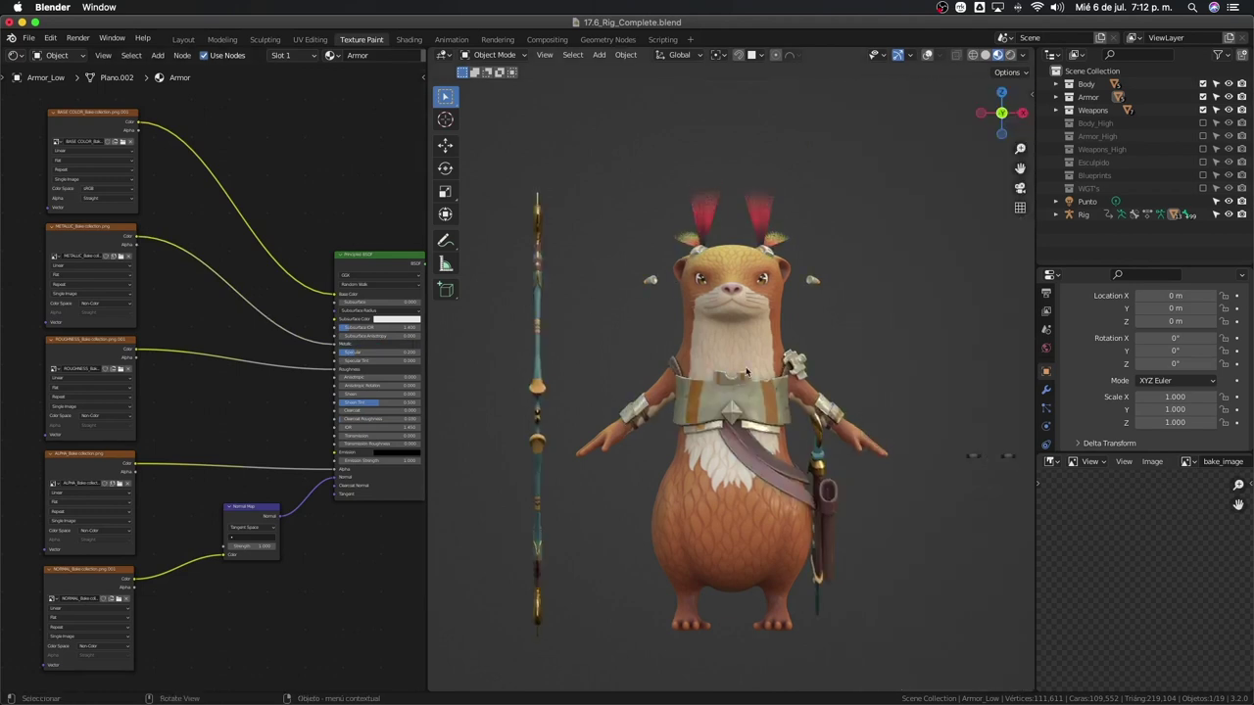
middle_click_drag(756, 438, 751, 429, "shift")
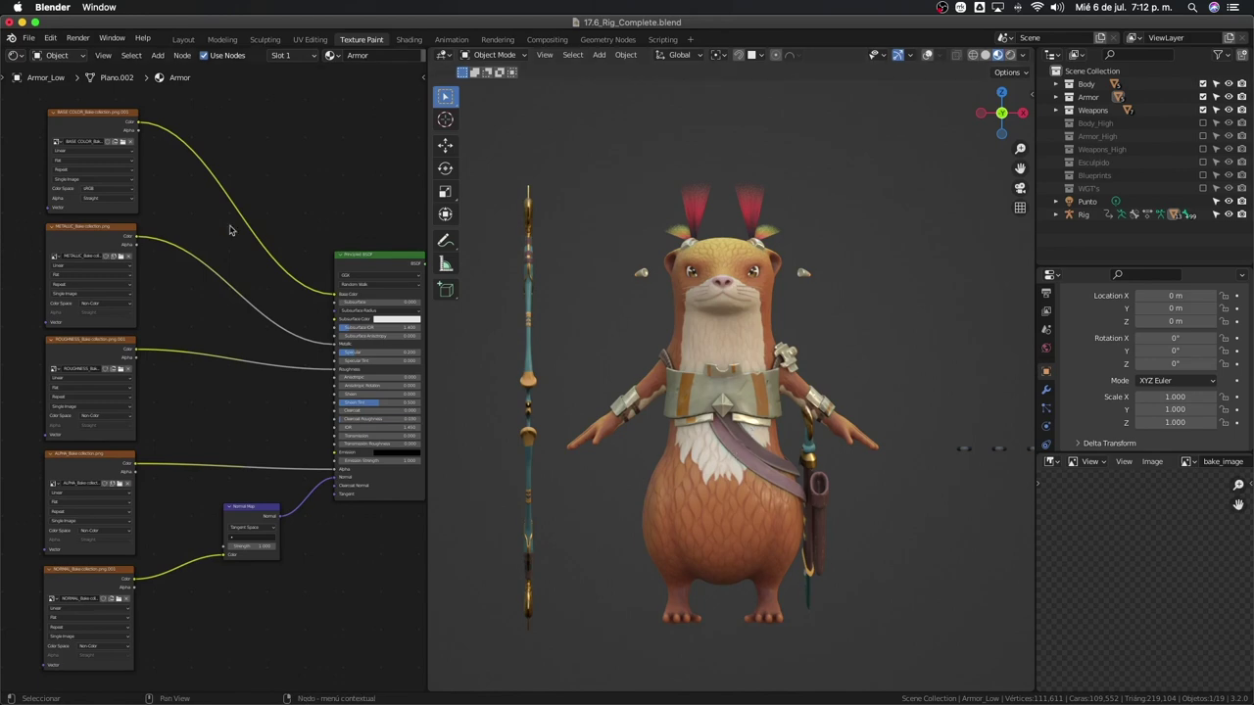
scroll(275, 284, "down", 1)
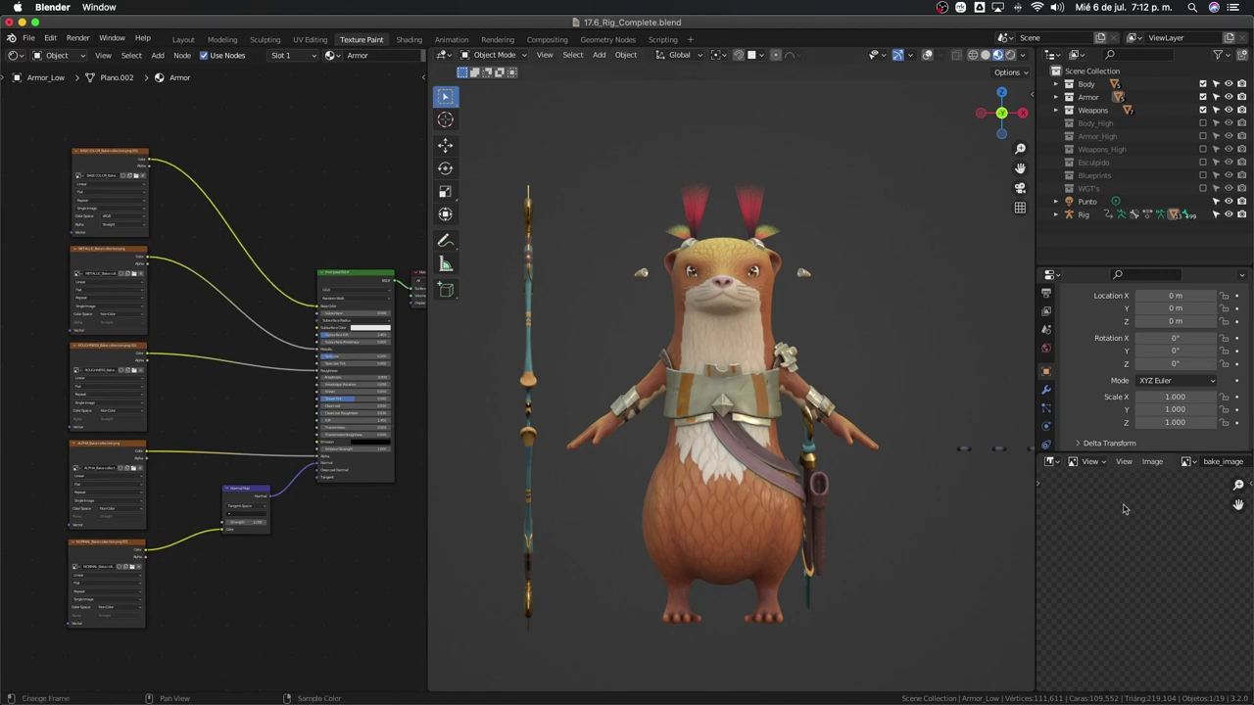